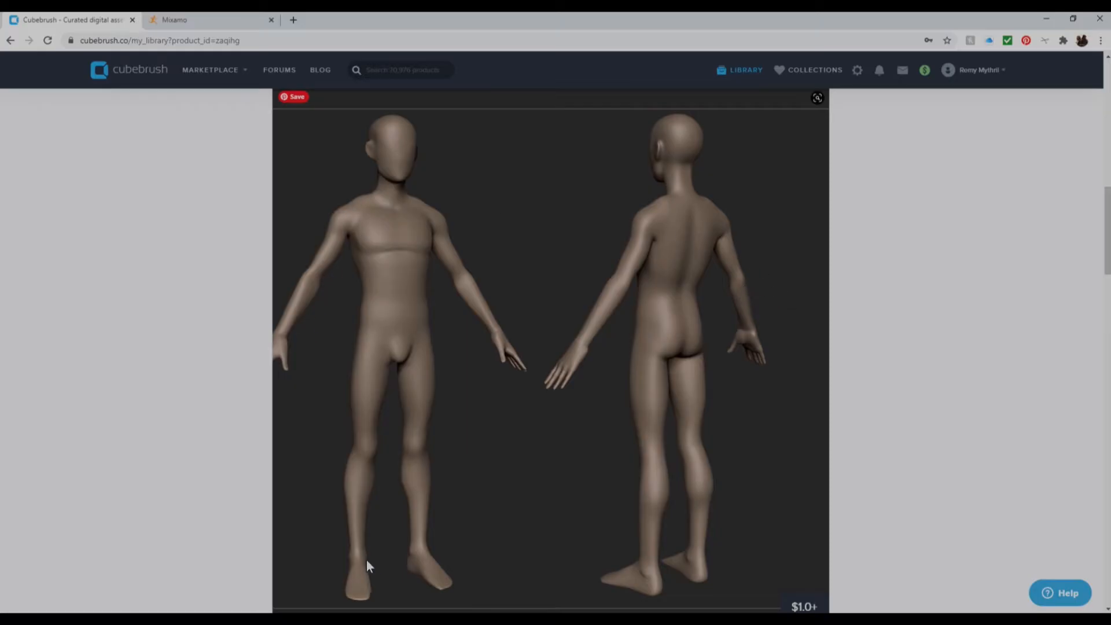
# Switch to File Explorer and extract stylized-base-male (1).zip directly into the For Clip folder in Downloads.
pyautogui.click(295, 619)
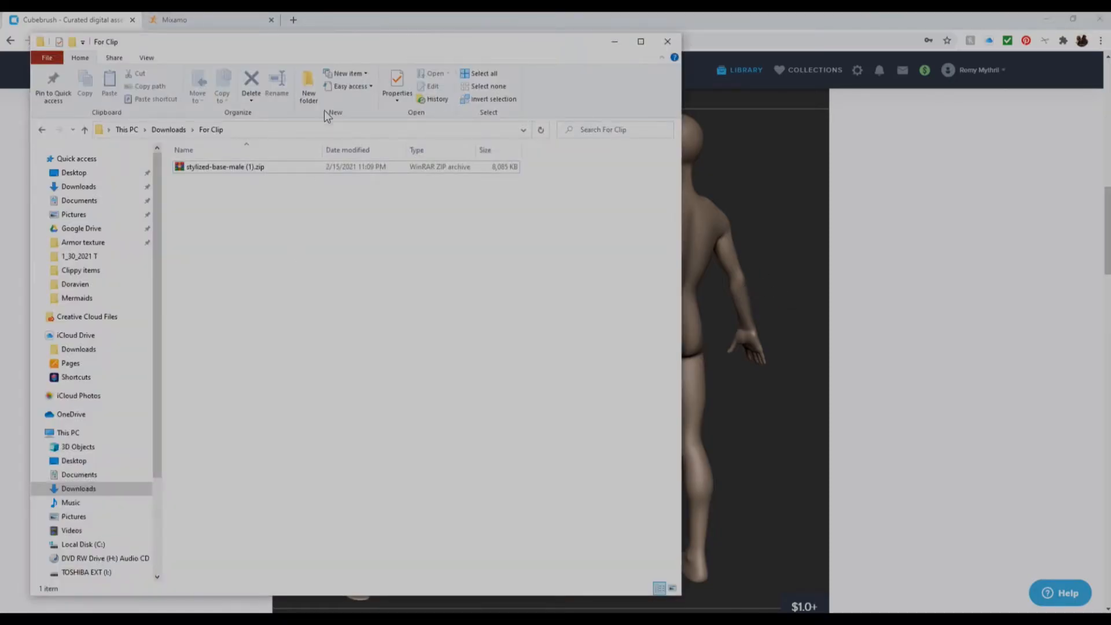
pyautogui.moveTo(324, 39); pyautogui.dragTo(354, 55)
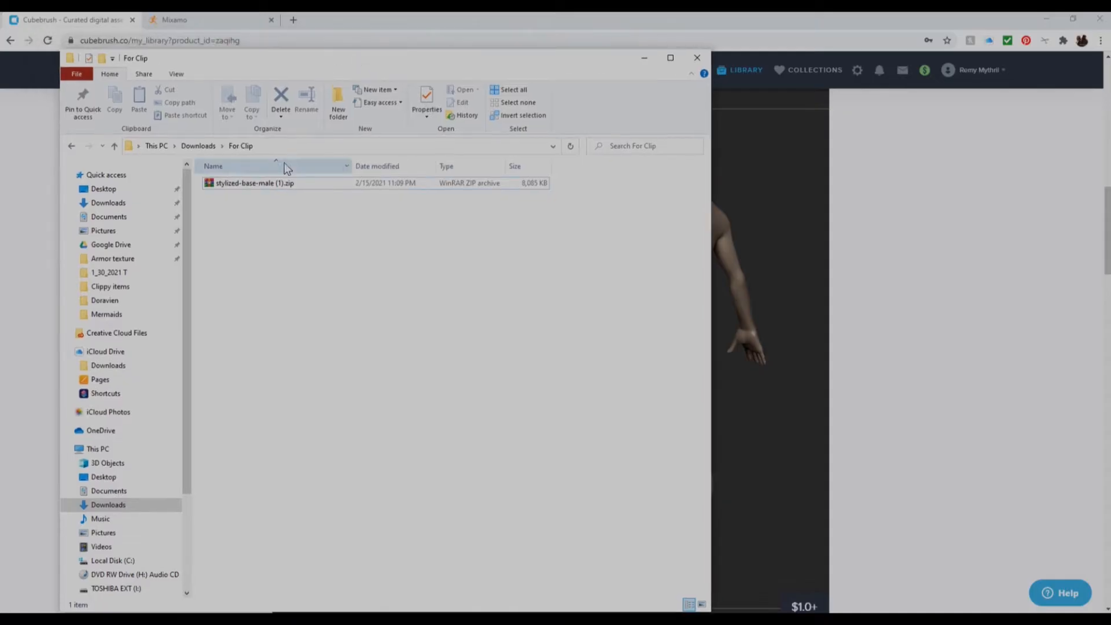
pyautogui.click(290, 149)
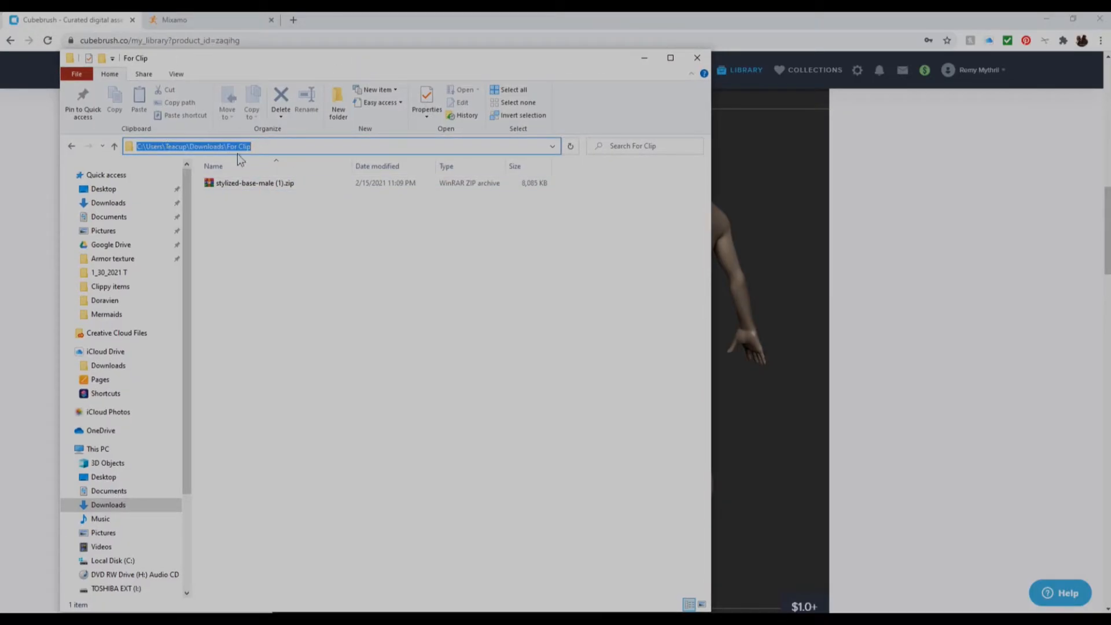
pyautogui.click(246, 184)
pyautogui.rightClick(245, 184)
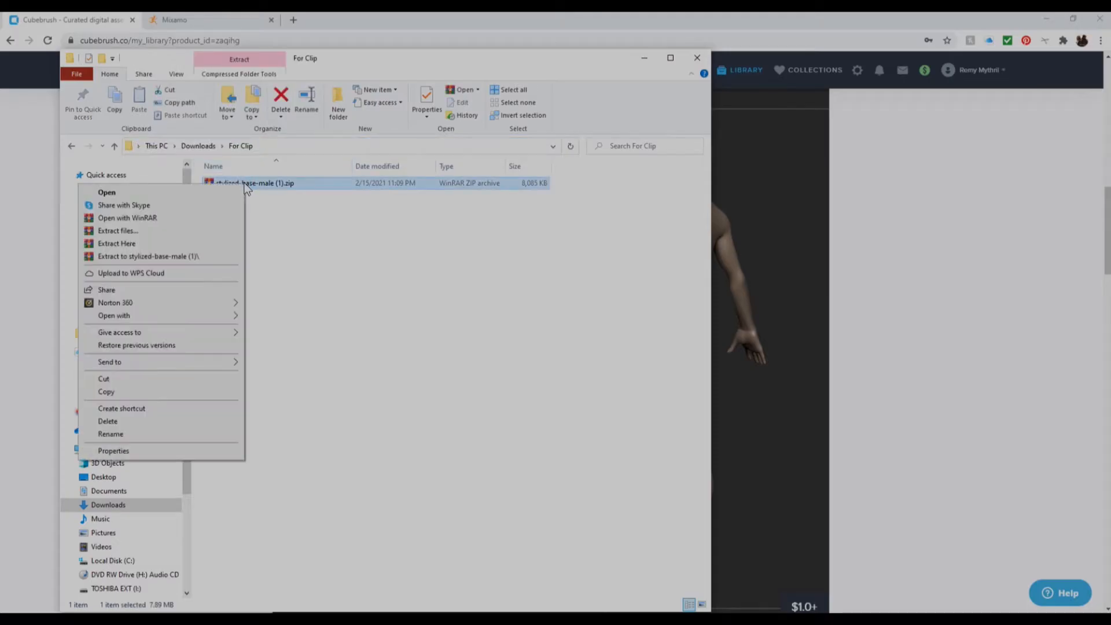
pyautogui.click(195, 242)
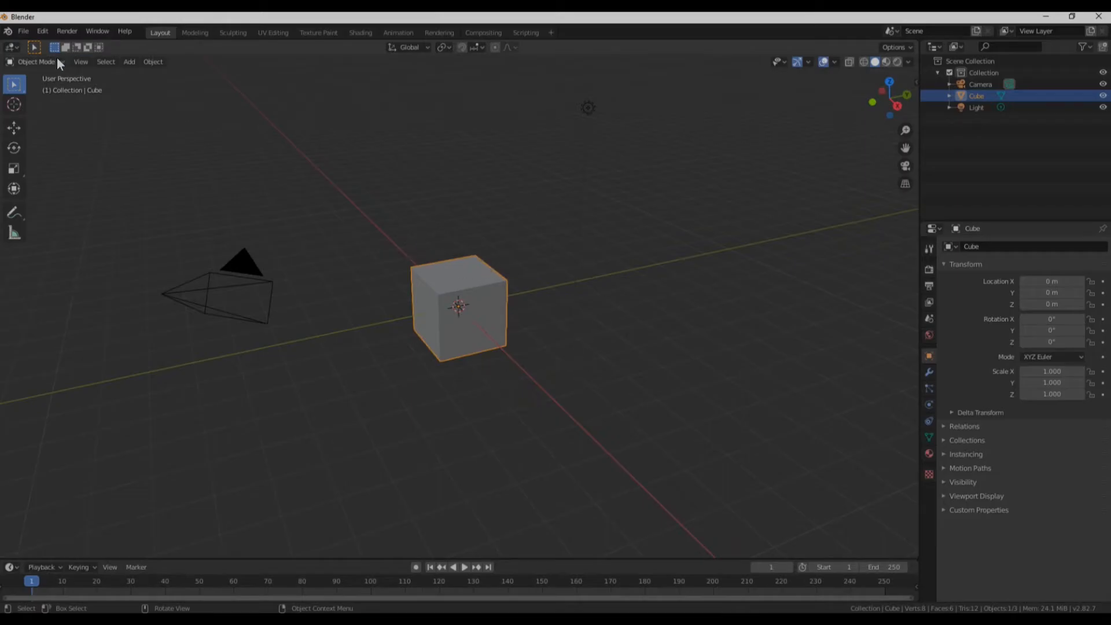
# In Blender, import Stylized_Man.OBJ as a Wavefront model from the For Clip folder.
pyautogui.click(23, 32)
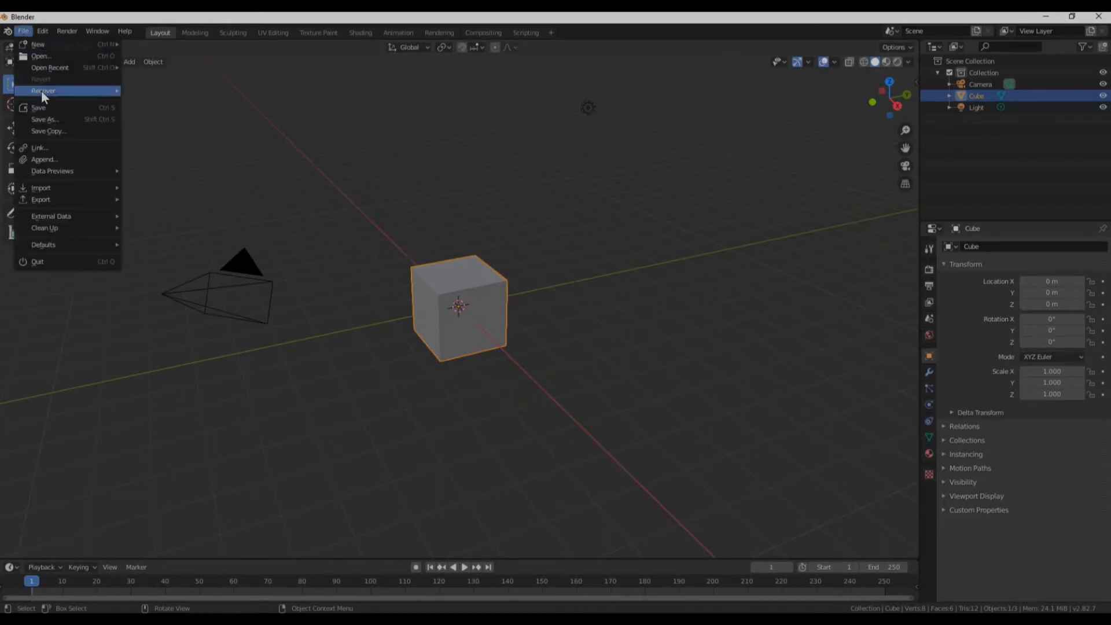
pyautogui.moveTo(76, 188)
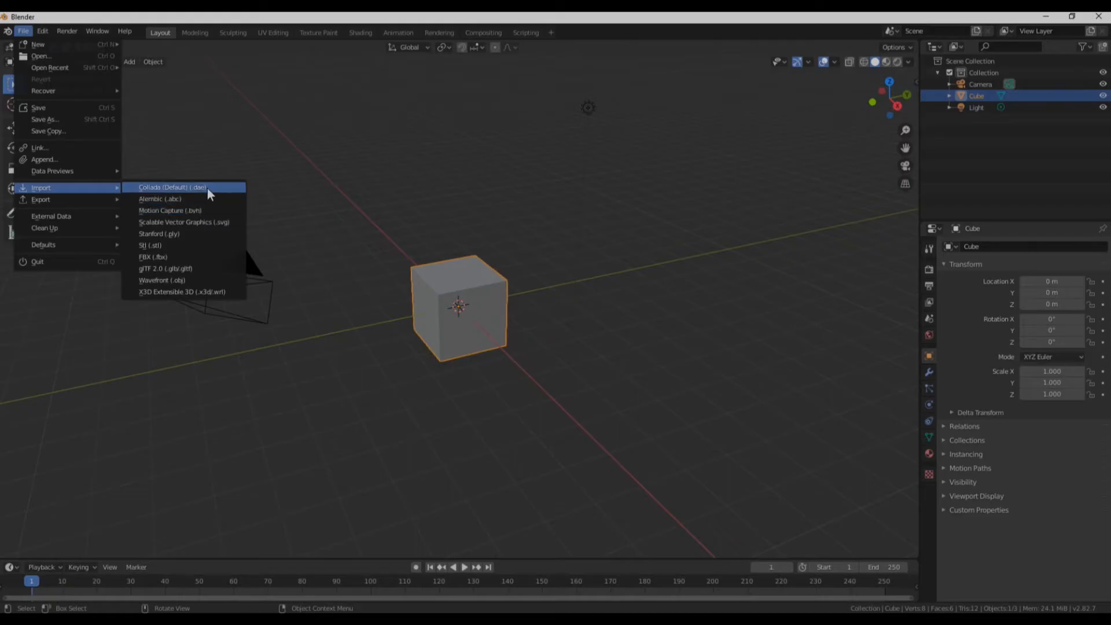
pyautogui.click(199, 277)
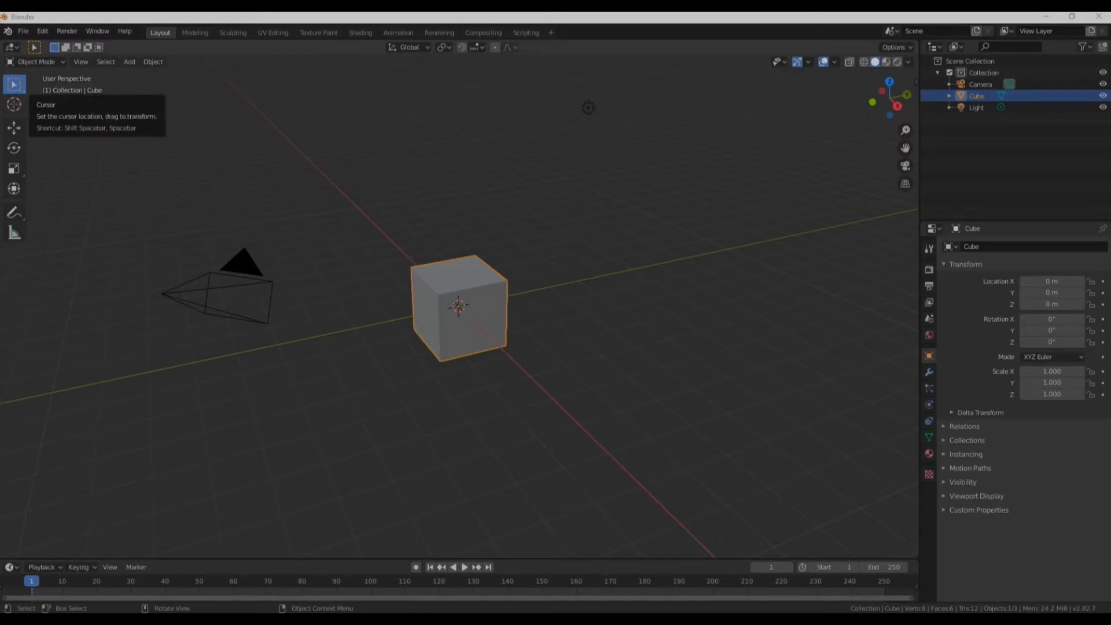
pyautogui.moveTo(457, 95); pyautogui.dragTo(428, 57)
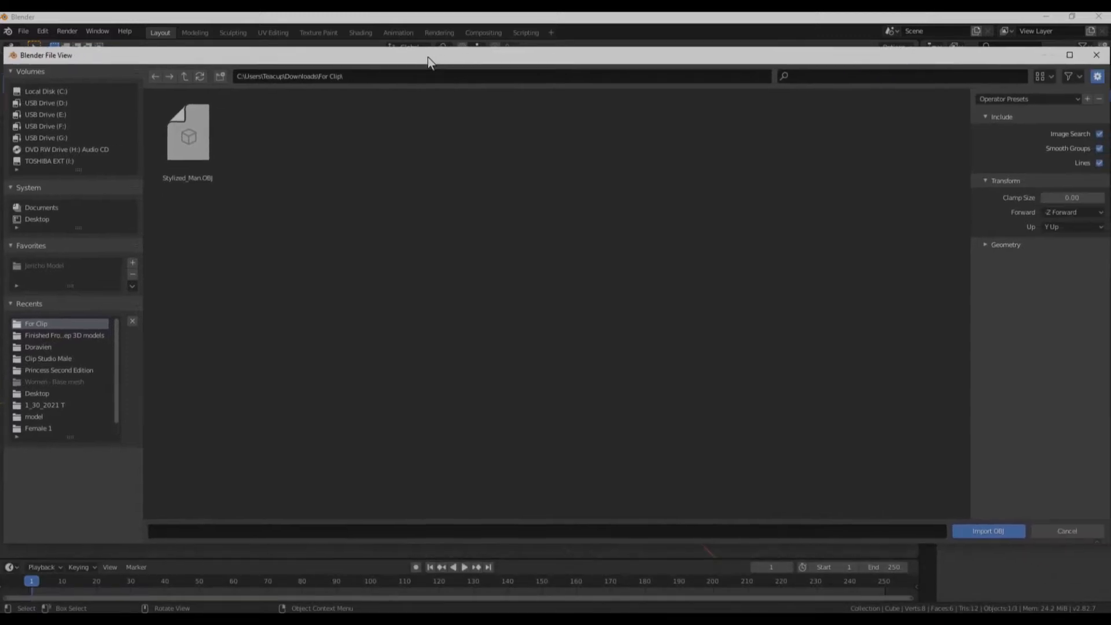
pyautogui.click(355, 78)
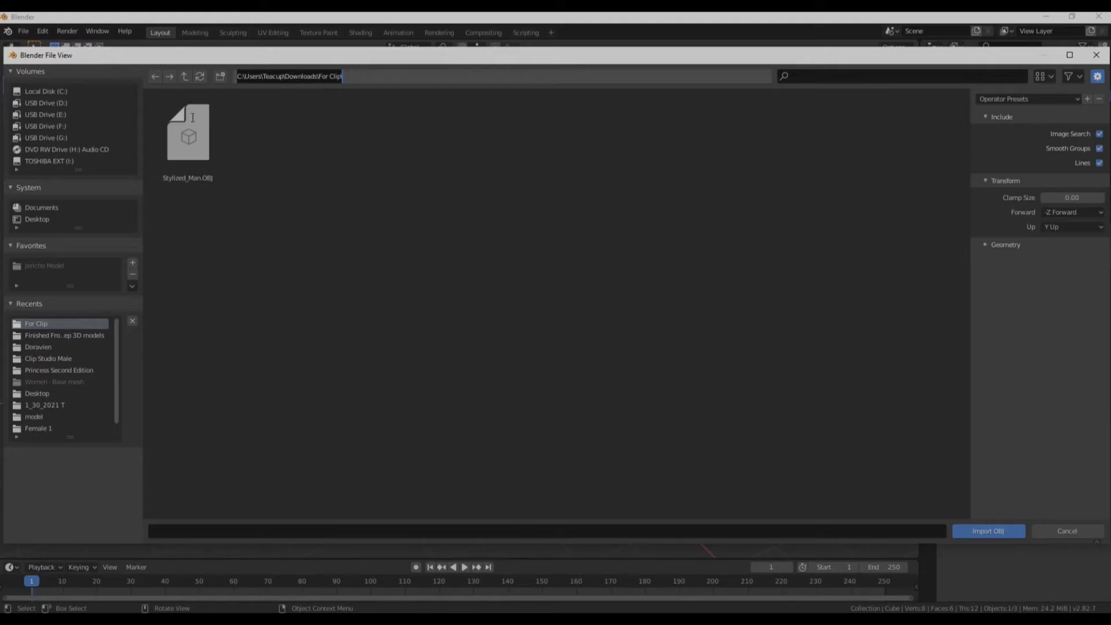
pyautogui.press('Return')
pyautogui.doubleClick(193, 145)
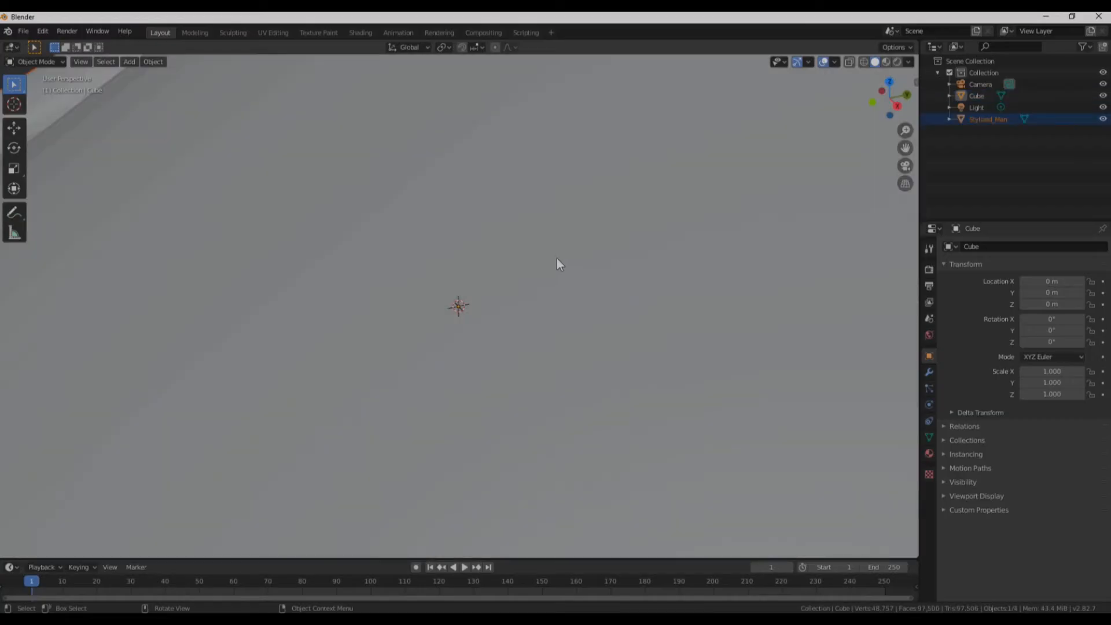
# Scale the imported man down uniformly to about 0.013 so it is close to the default cube in size.
pyautogui.scroll(-10, 489, 159)
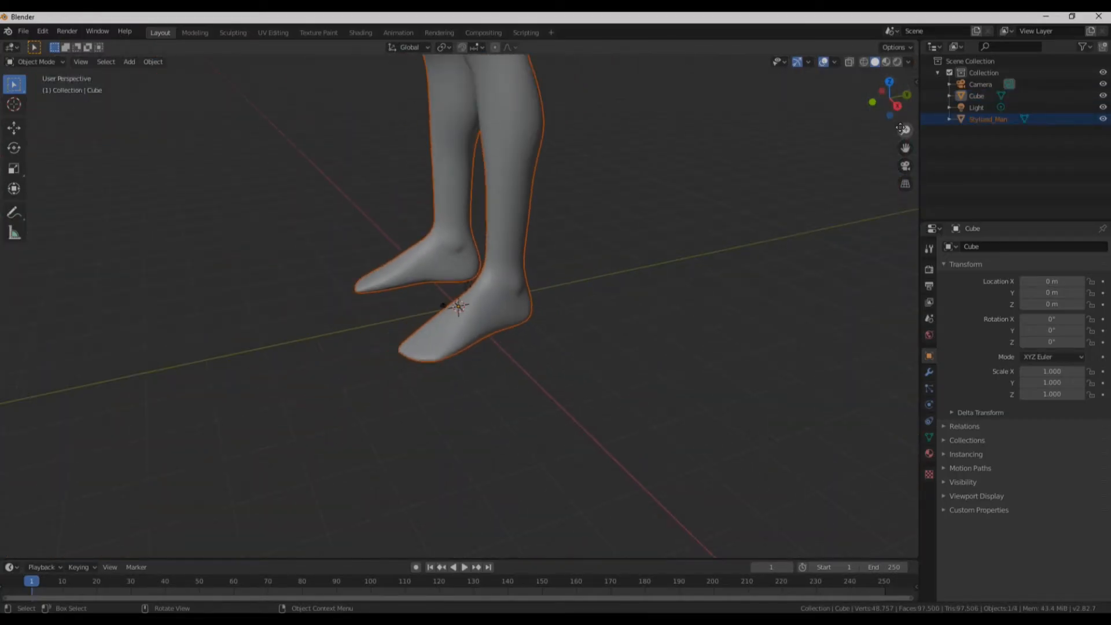
pyautogui.moveTo(905, 147); pyautogui.dragTo(905, 281)
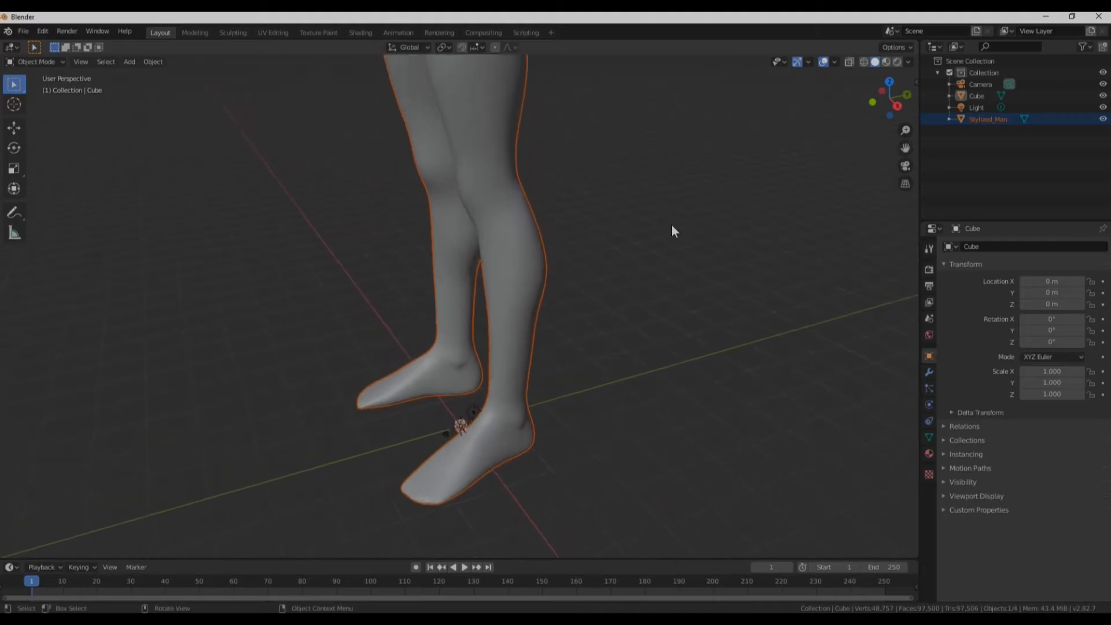
pyautogui.moveTo(889, 113); pyautogui.dragTo(922, 110)
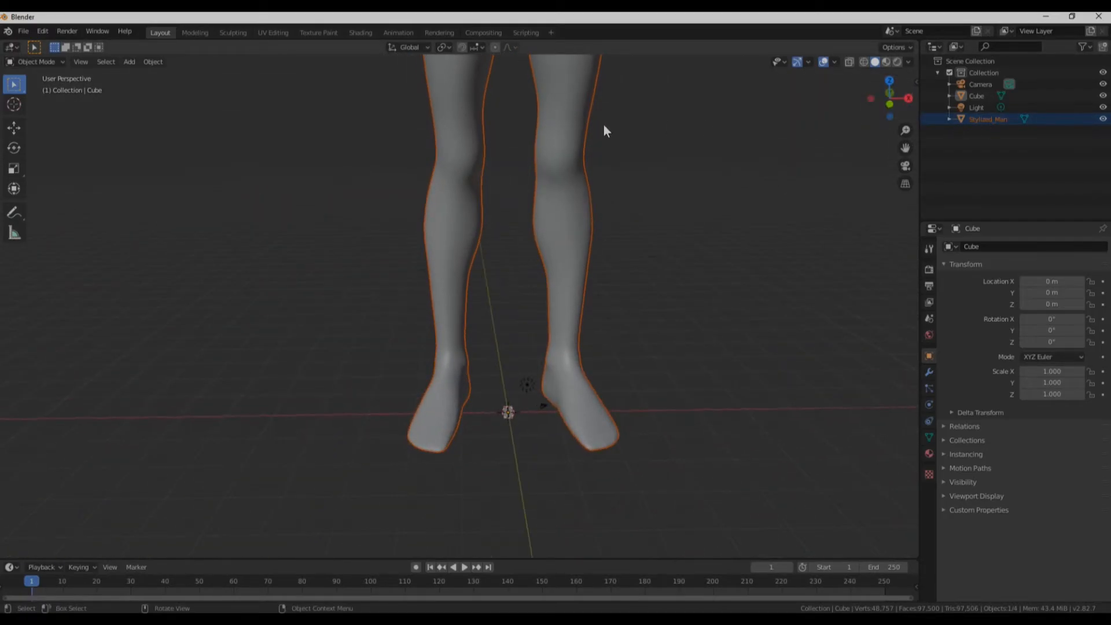
pyautogui.scroll(-8, 507, 104)
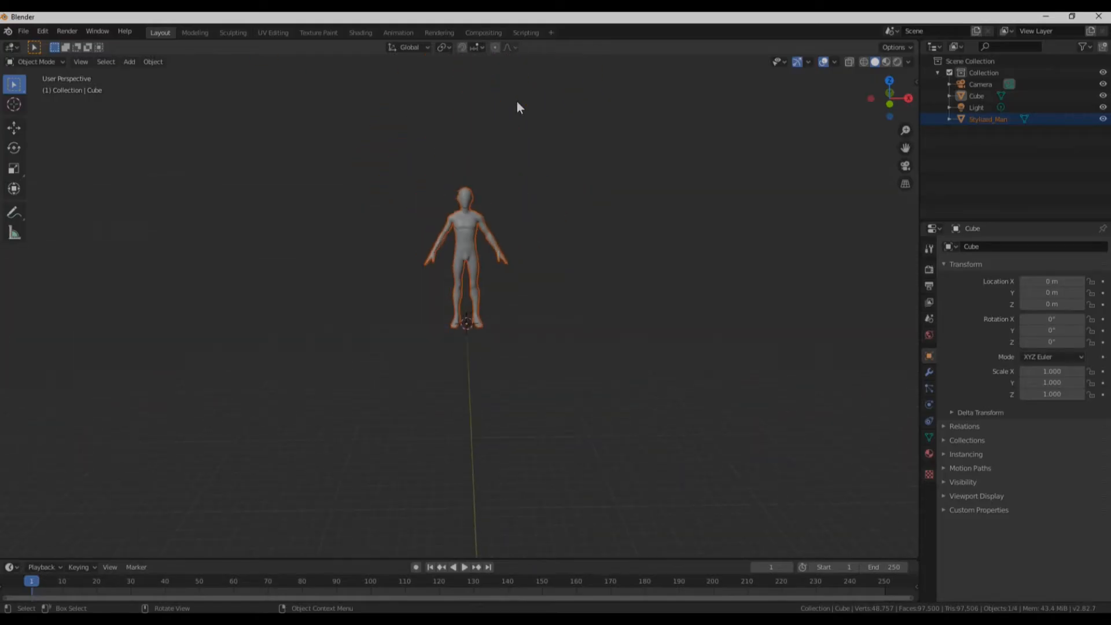
pyautogui.scroll(8, 469, 323)
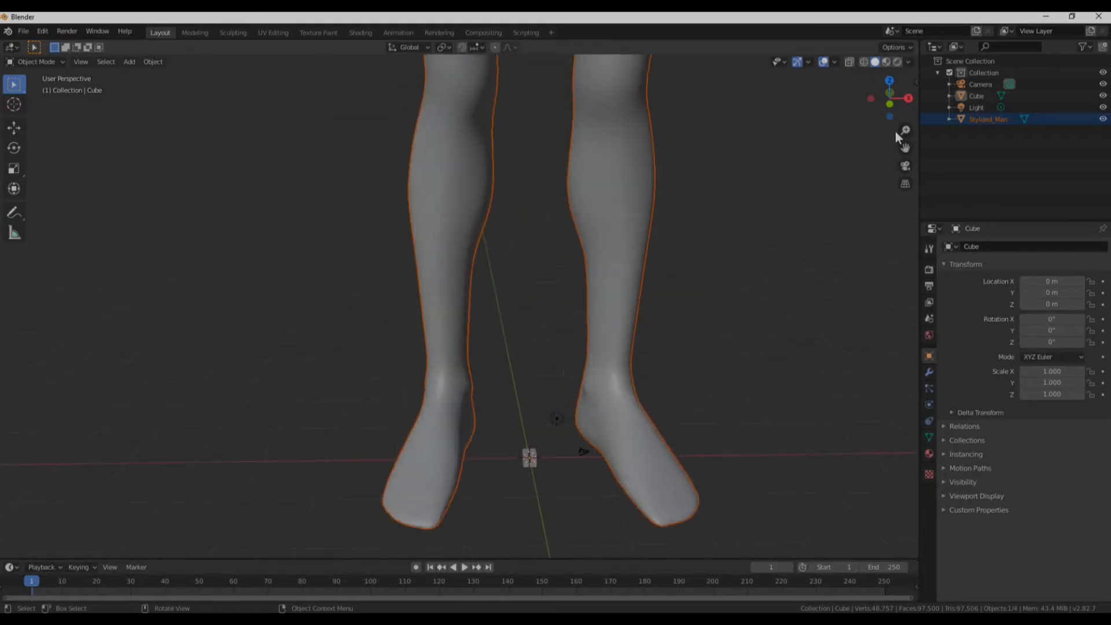
pyautogui.moveTo(905, 148); pyautogui.dragTo(758, 105)
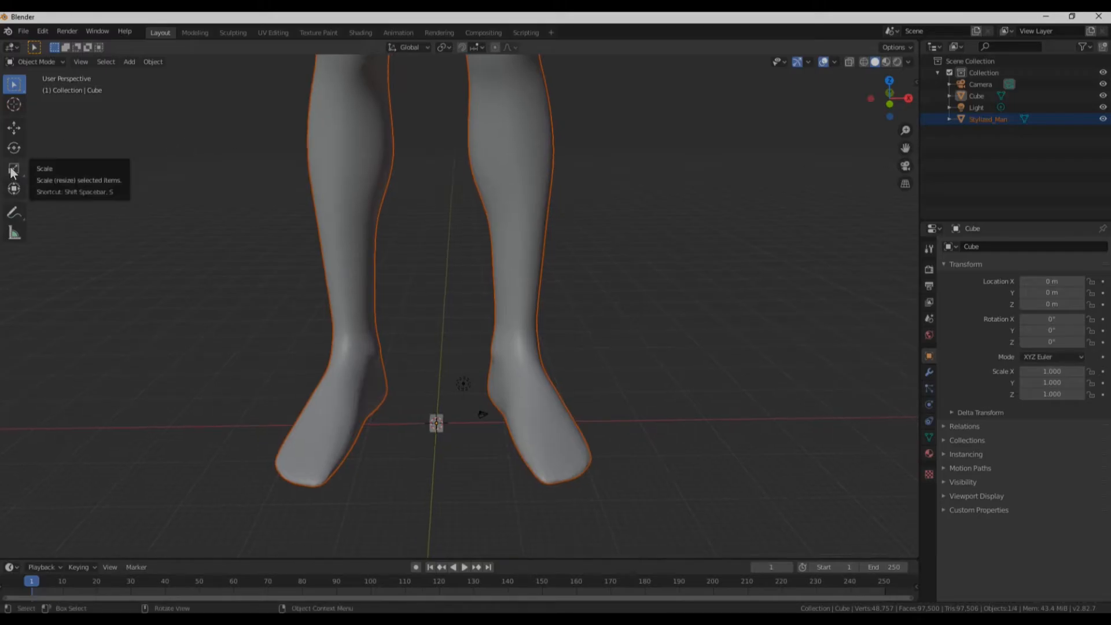
pyautogui.click(14, 169)
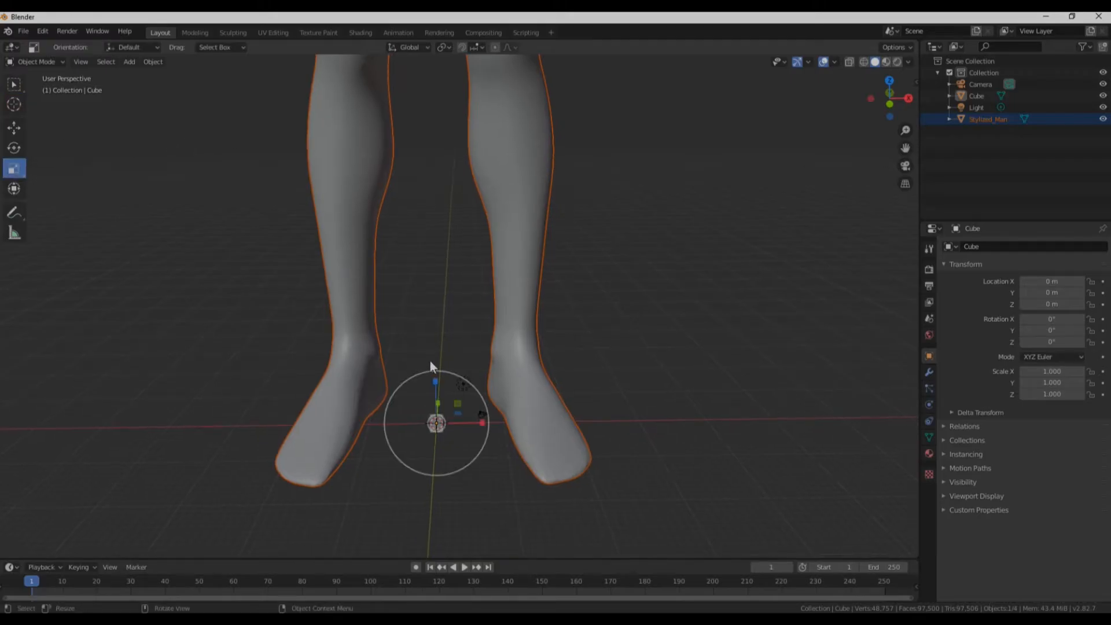
pyautogui.moveTo(467, 384); pyautogui.dragTo(437, 419)
pyautogui.scroll(2, 428, 468)
pyautogui.scroll(3, 421, 491)
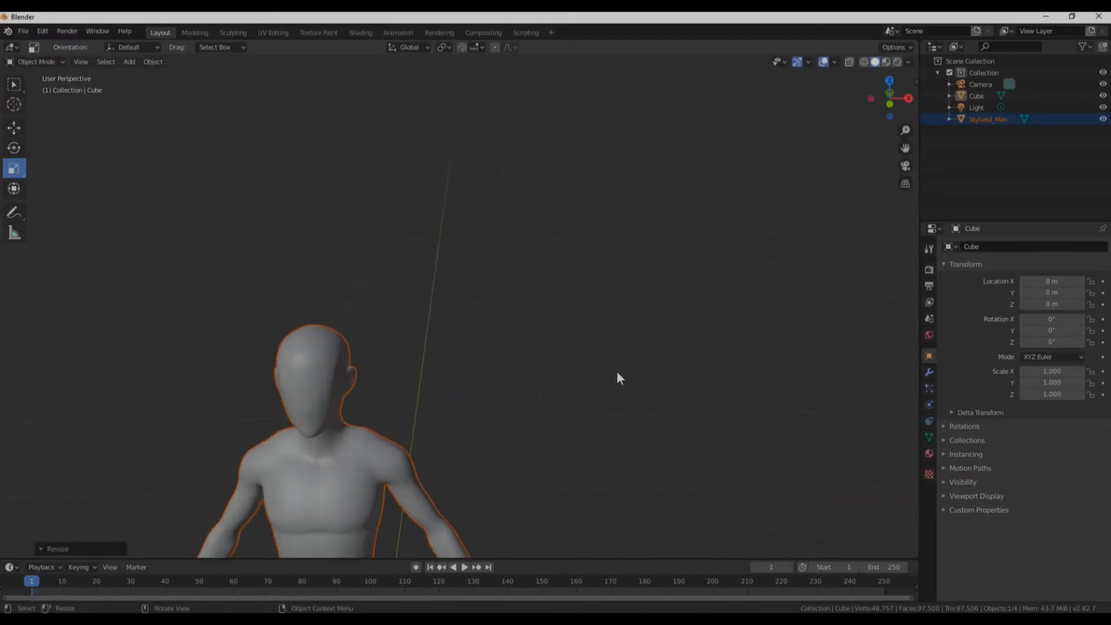
pyautogui.moveTo(905, 148); pyautogui.dragTo(651, 481)
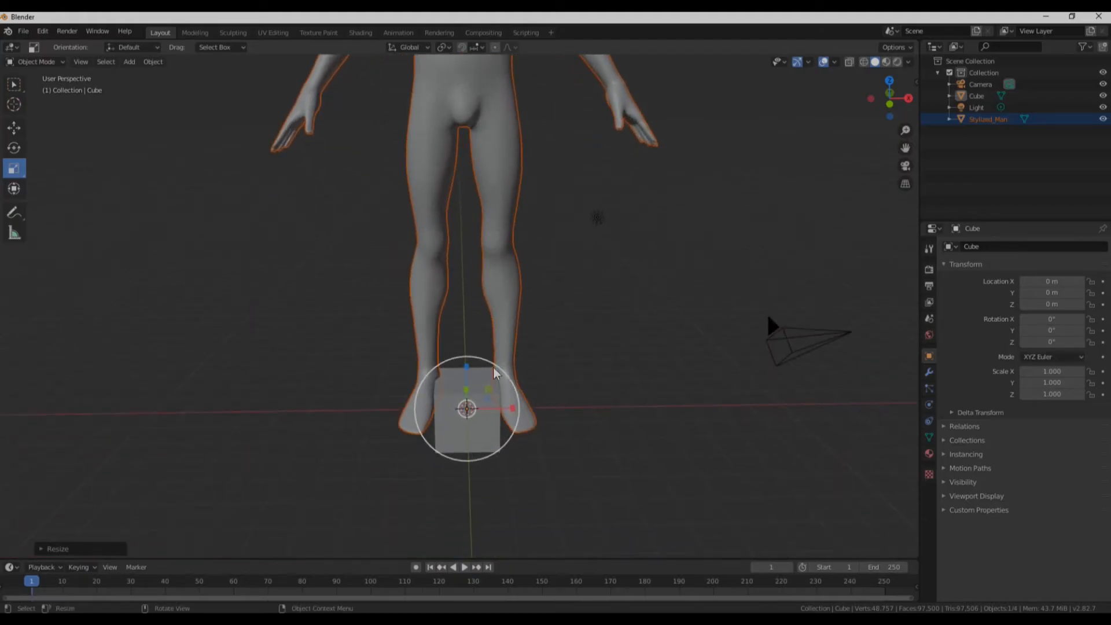
pyautogui.moveTo(491, 366); pyautogui.dragTo(478, 406)
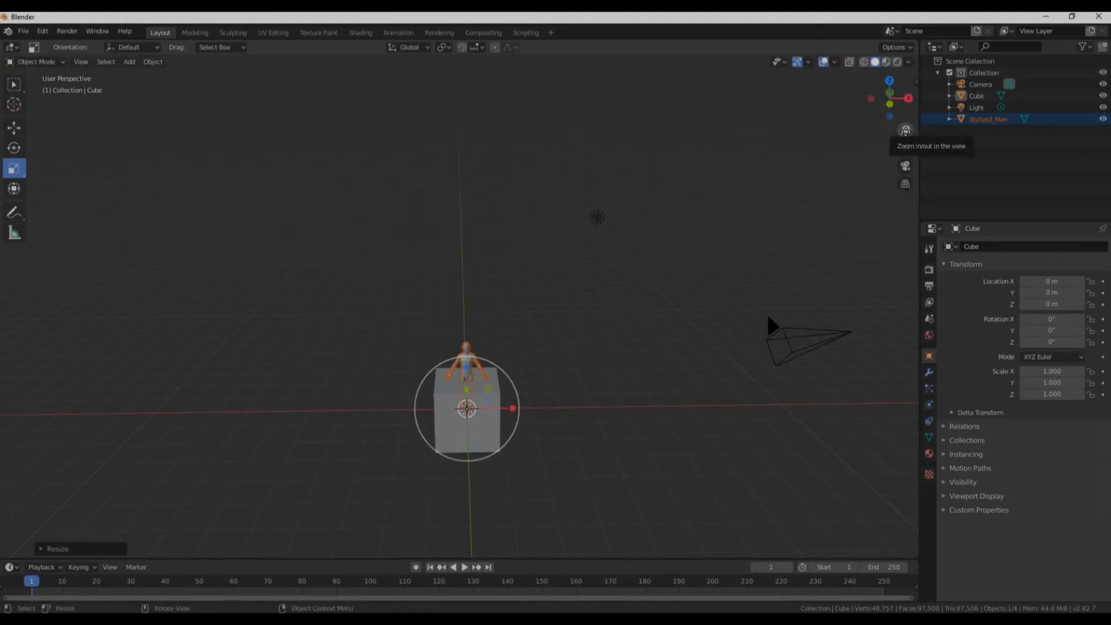
# Delete the default cube that surrounds the man's legs.
pyautogui.scroll(9, 494, 532)
pyautogui.moveTo(905, 148)
pyautogui.mouseDown()
pyautogui.moveTo(905, 69)
pyautogui.moveTo(905, 144)
pyautogui.mouseUp()
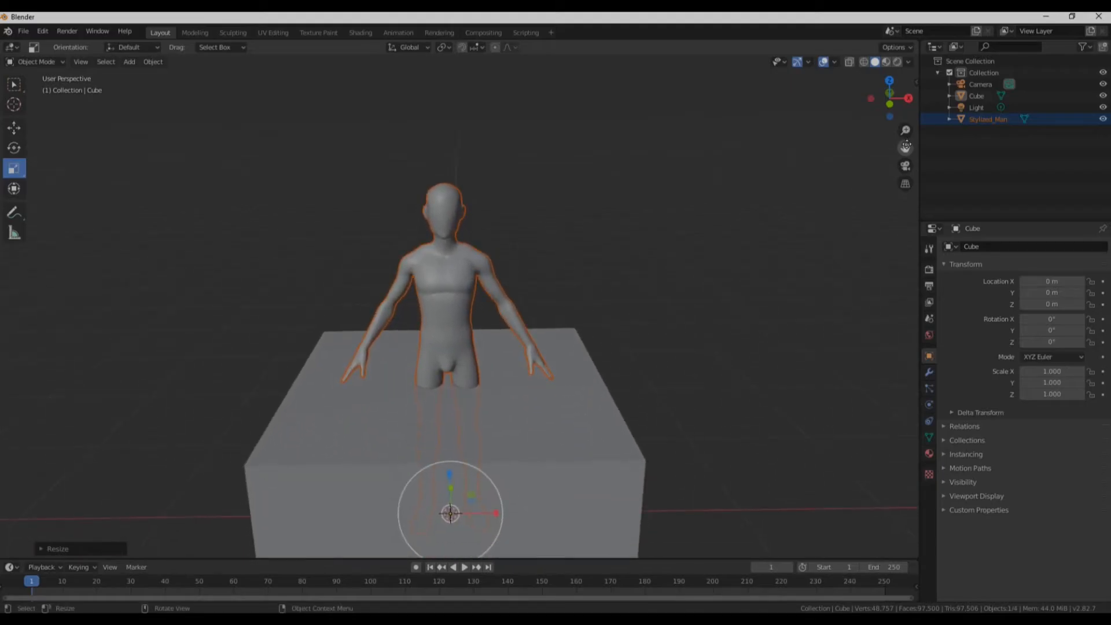
pyautogui.moveTo(885, 97)
pyautogui.mouseDown()
pyautogui.moveTo(872, 99)
pyautogui.moveTo(904, 99)
pyautogui.moveTo(891, 99)
pyautogui.mouseUp()
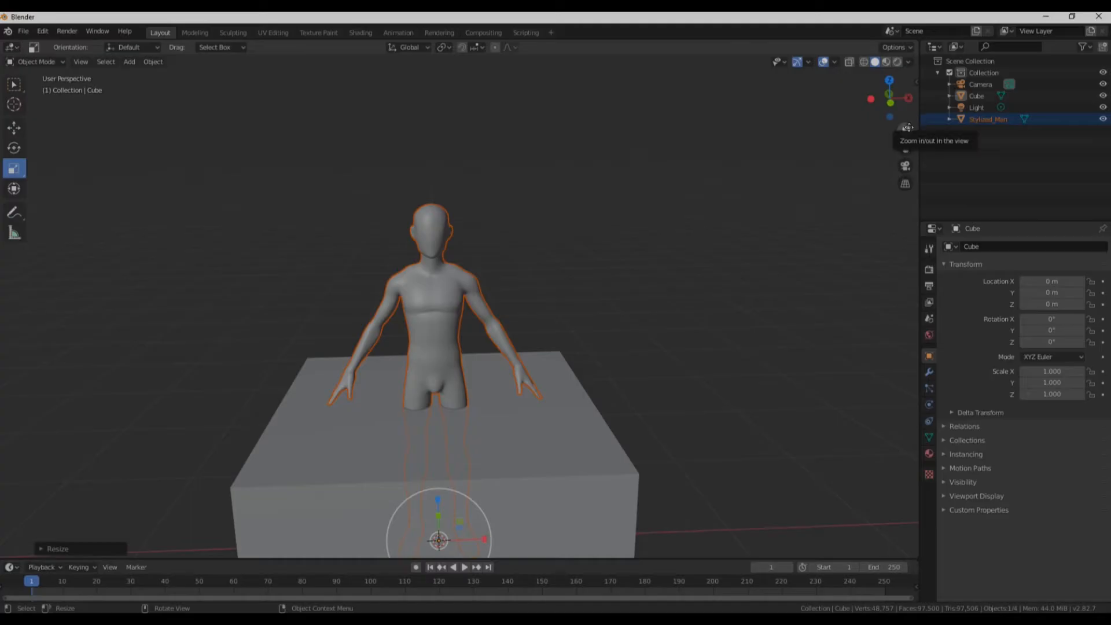
pyautogui.scroll(2, 721, 312)
pyautogui.scroll(-3, 720, 317)
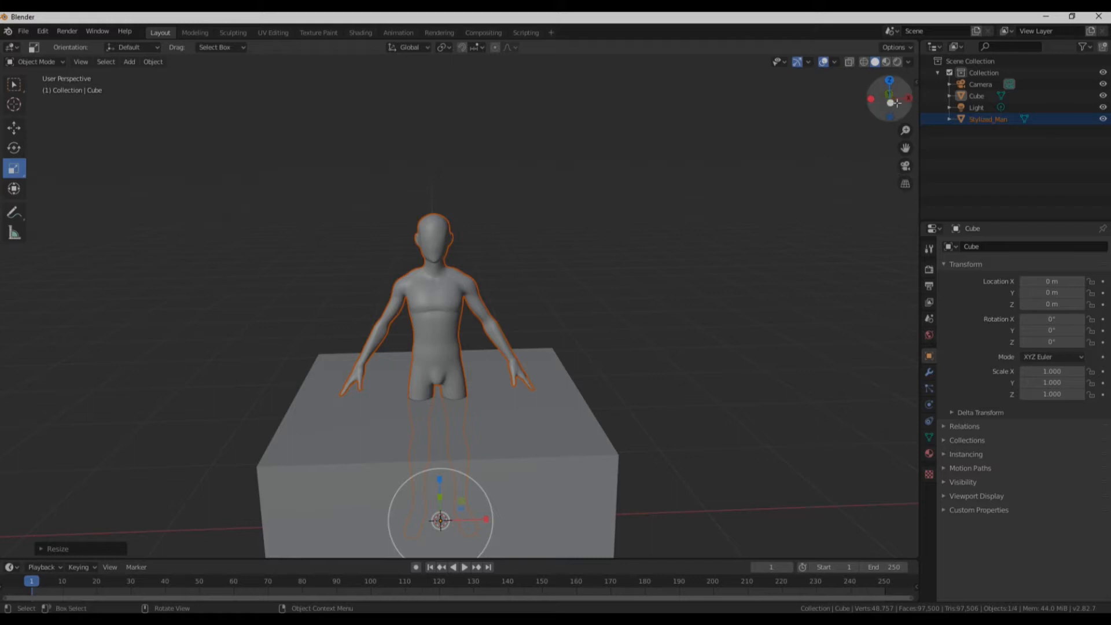
pyautogui.moveTo(905, 148); pyautogui.dragTo(487, 322)
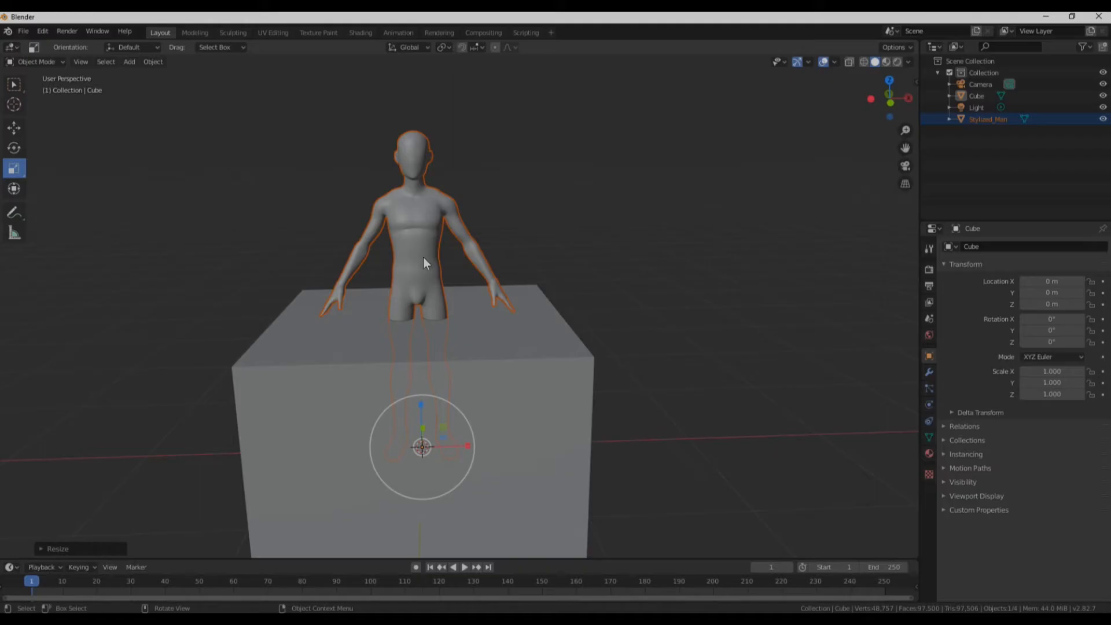
pyautogui.click(536, 358)
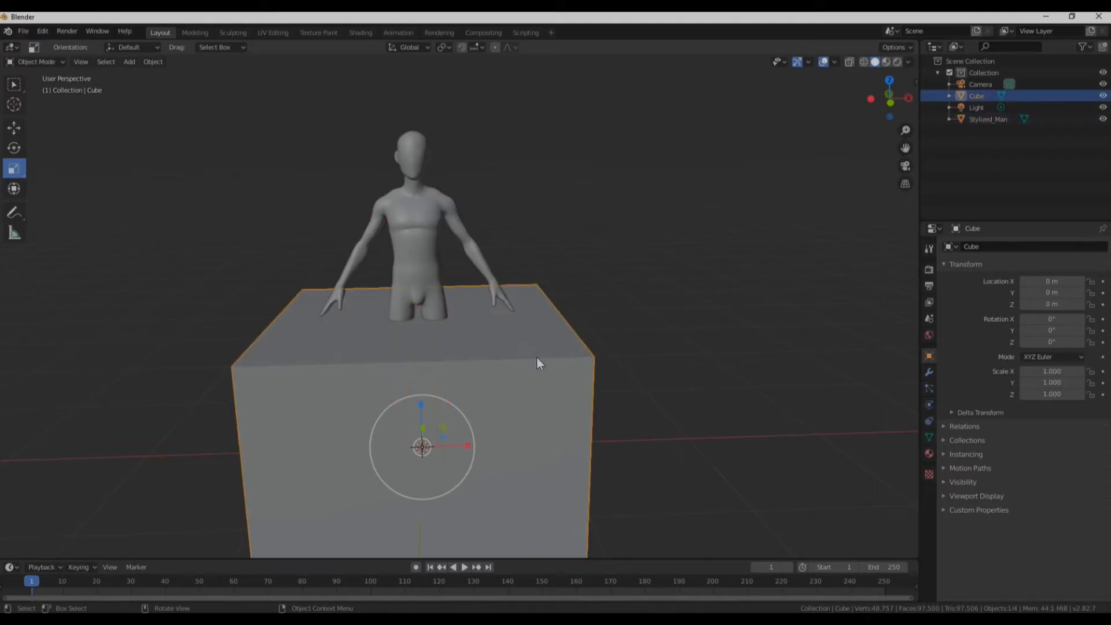
pyautogui.press('Delete')
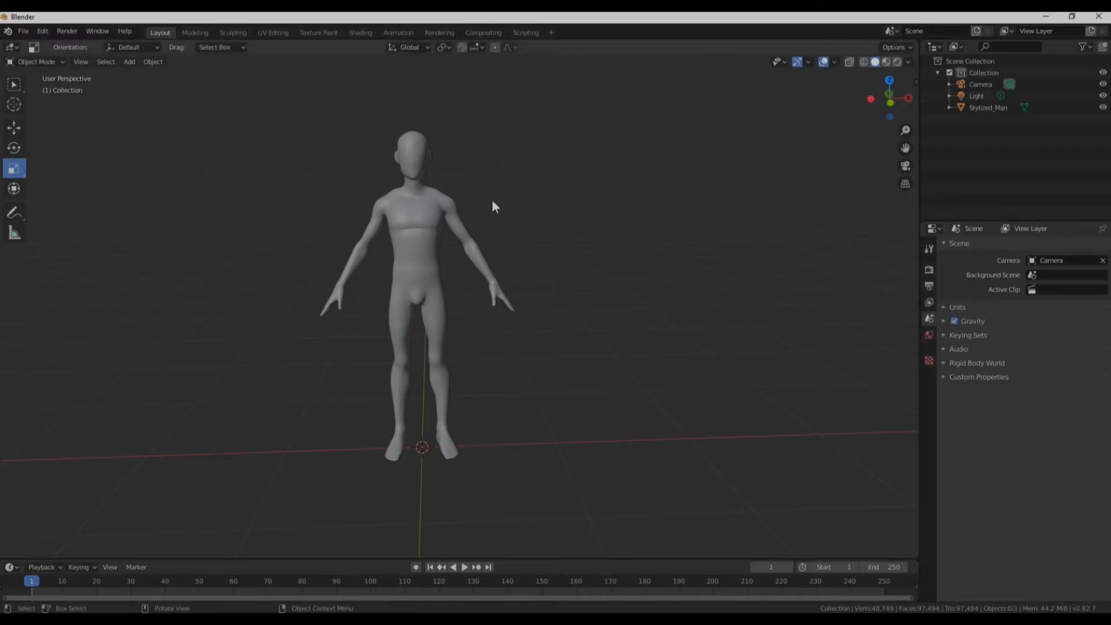
# Add a Decimate modifier to the Stylized_Man mesh.
pyautogui.click(428, 221)
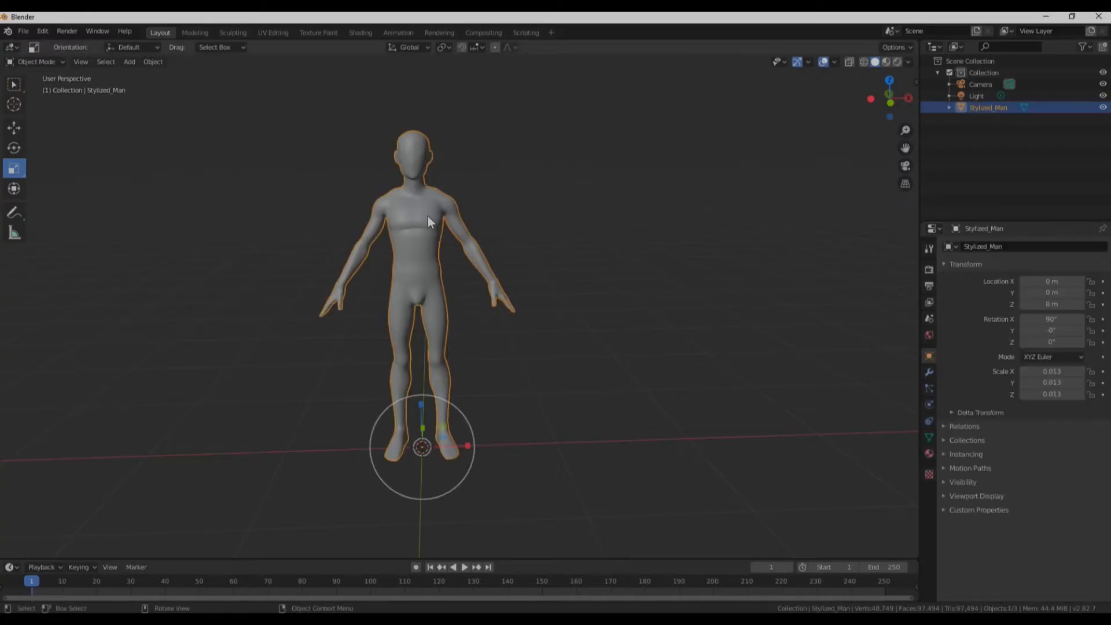
pyautogui.click(928, 373)
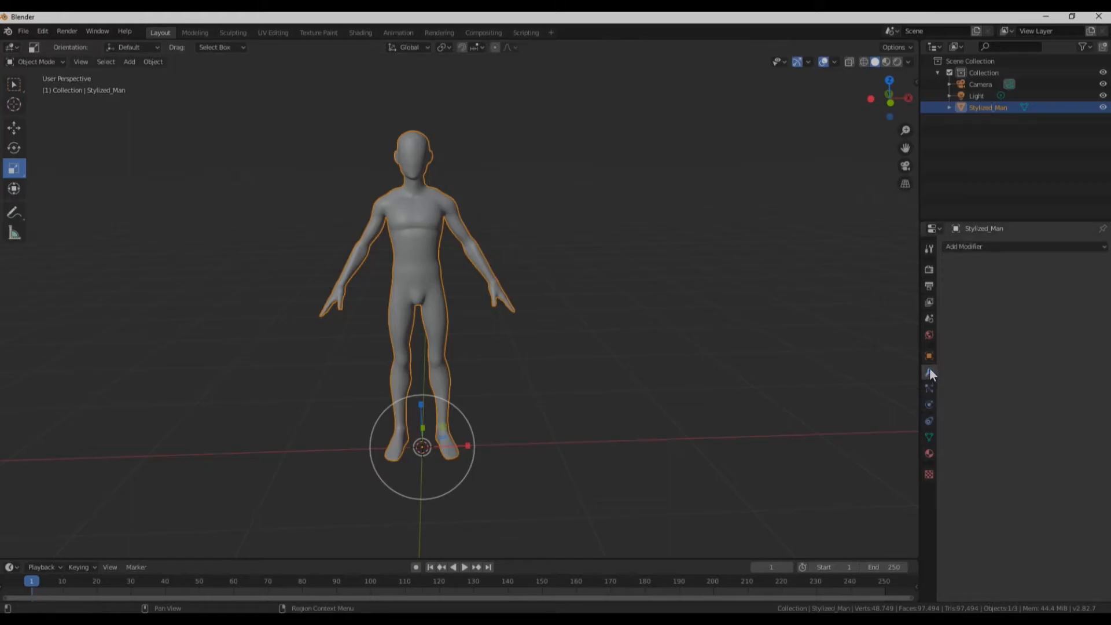
pyautogui.click(987, 246)
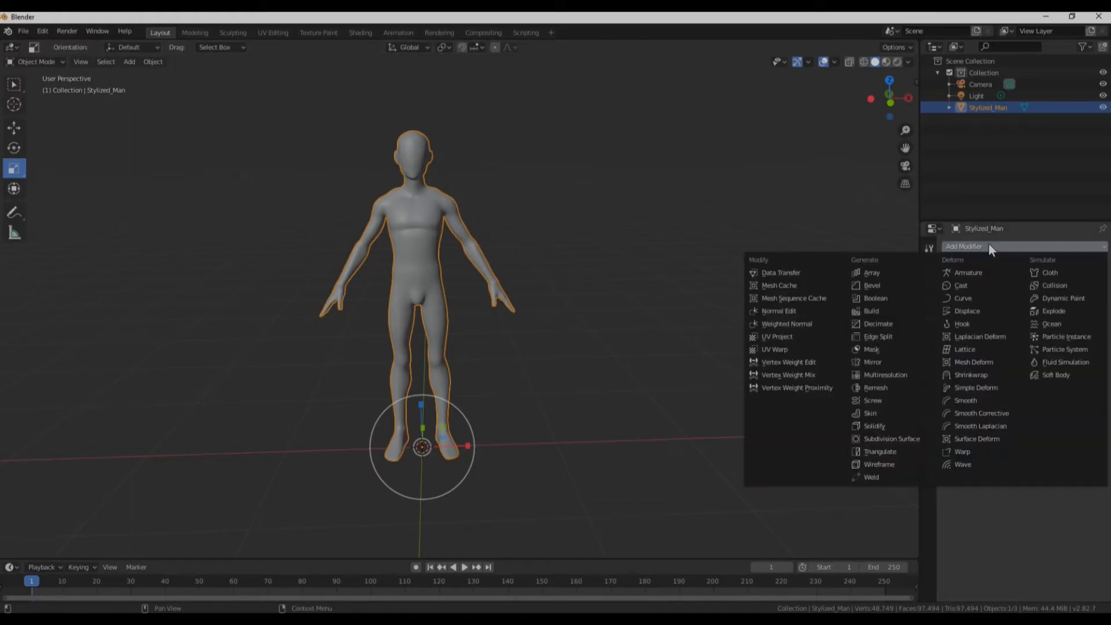
pyautogui.click(905, 323)
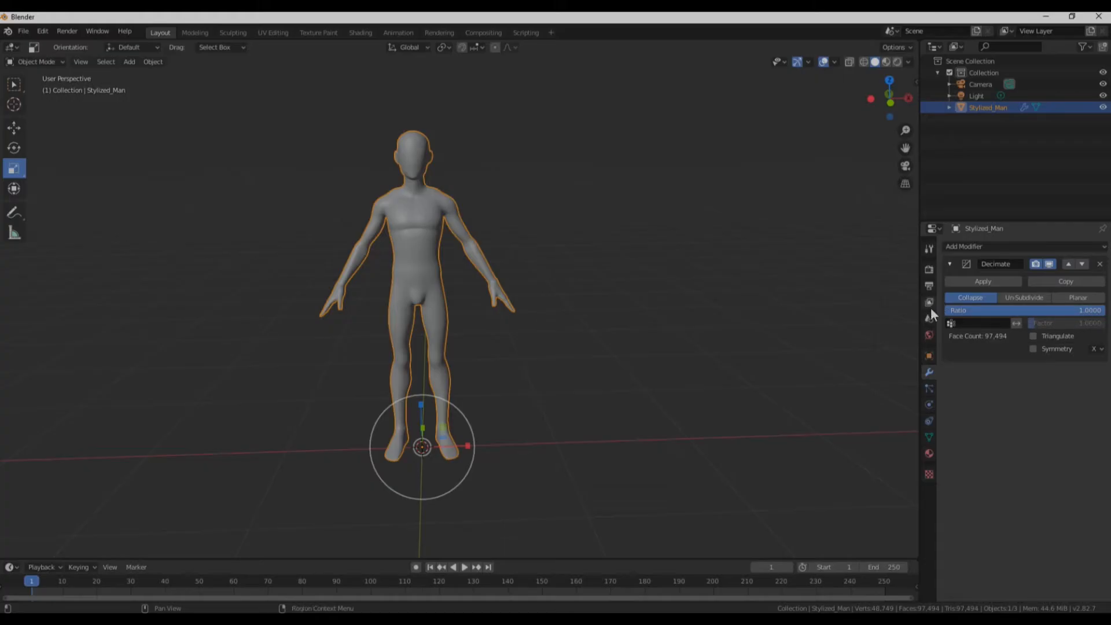
# Set the Decimate modifier's collapse ratio to 0.5.
pyautogui.click(1094, 310)
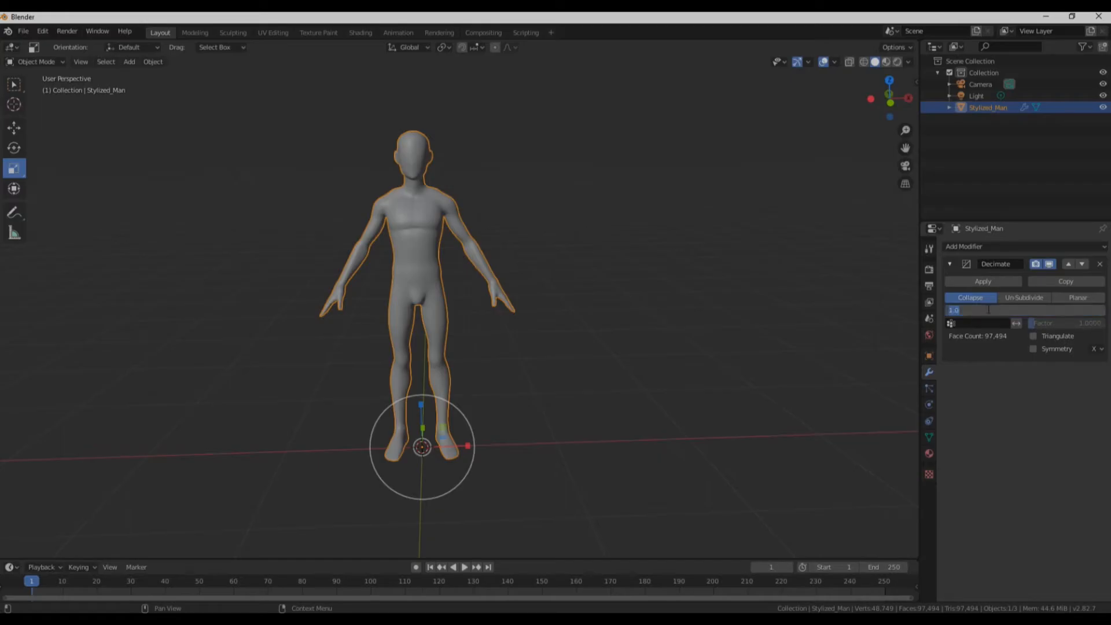
pyautogui.write('0')
pyautogui.write('.5')
pyautogui.press('Return')
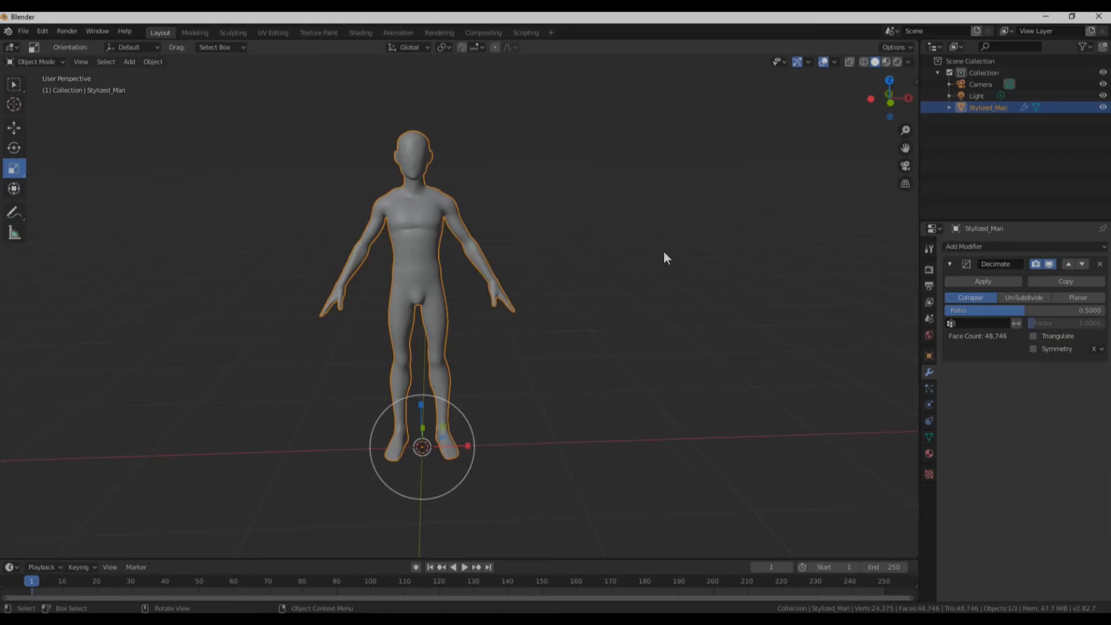
# Lower the Decimate modifier's collapse ratio to 0.2.
pyautogui.click(1075, 310)
pyautogui.doubleClick(959, 310)
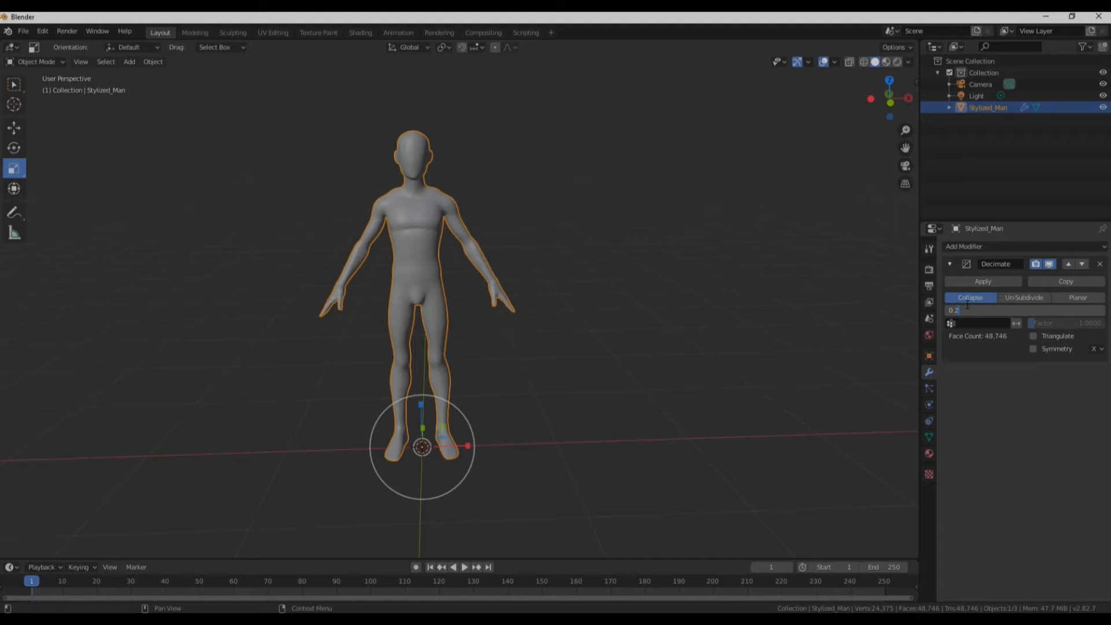
pyautogui.press('Return')
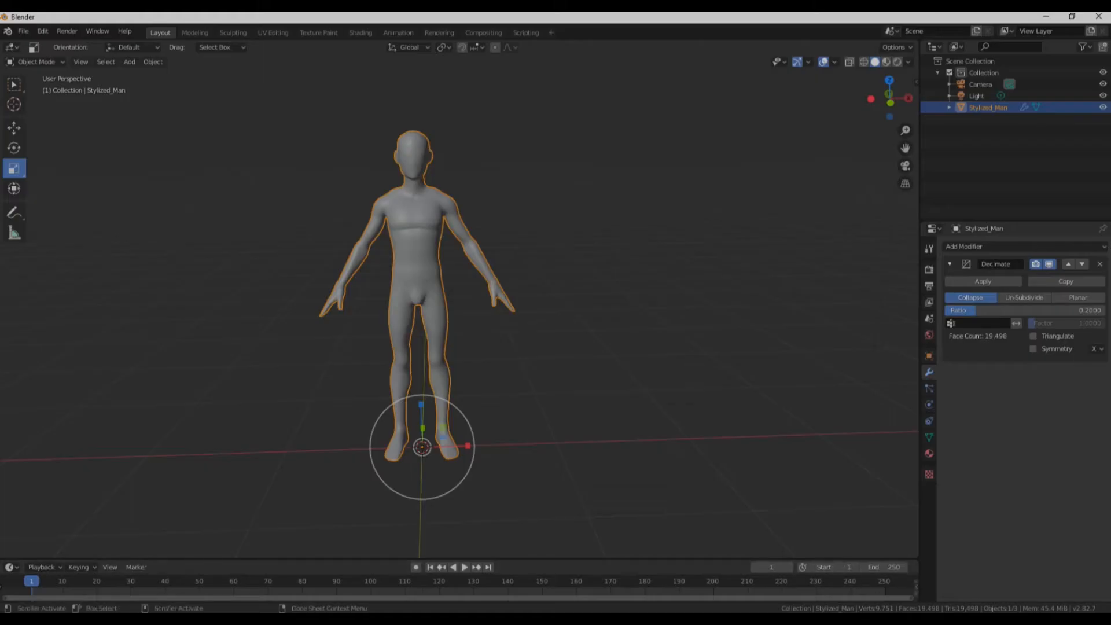
# Apply the Decimate modifier to the Stylized_Man mesh.
pyautogui.scroll(2, 328, 165)
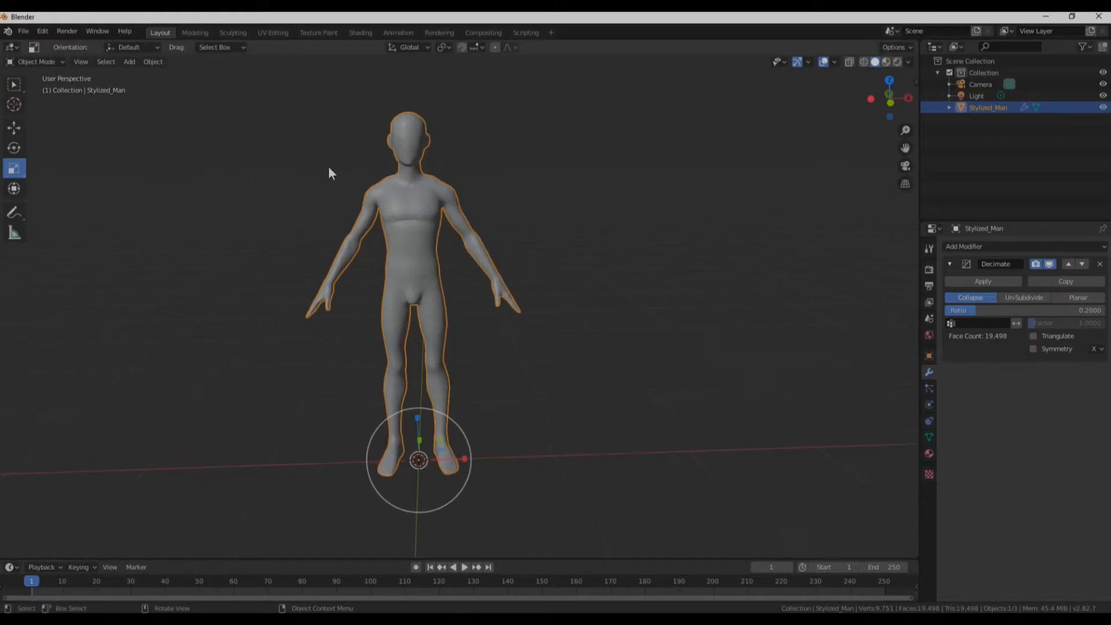
pyautogui.scroll(3, 177, 95)
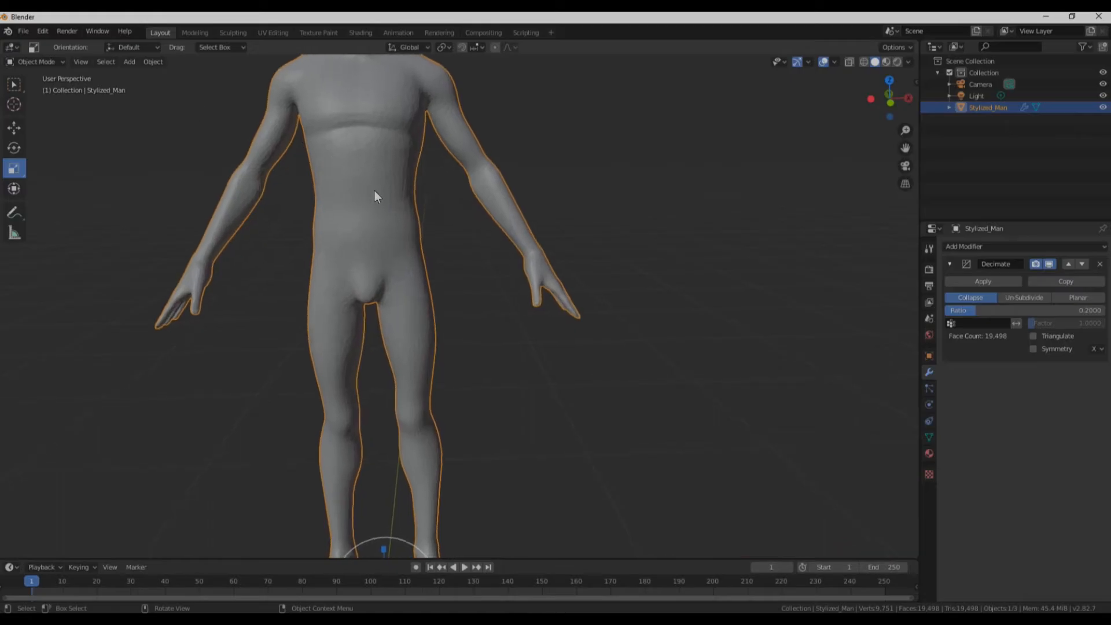
pyautogui.moveTo(906, 148); pyautogui.dragTo(906, 149)
pyautogui.scroll(-2, 362, 129)
pyautogui.scroll(-4, 359, 124)
pyautogui.scroll(3, 359, 120)
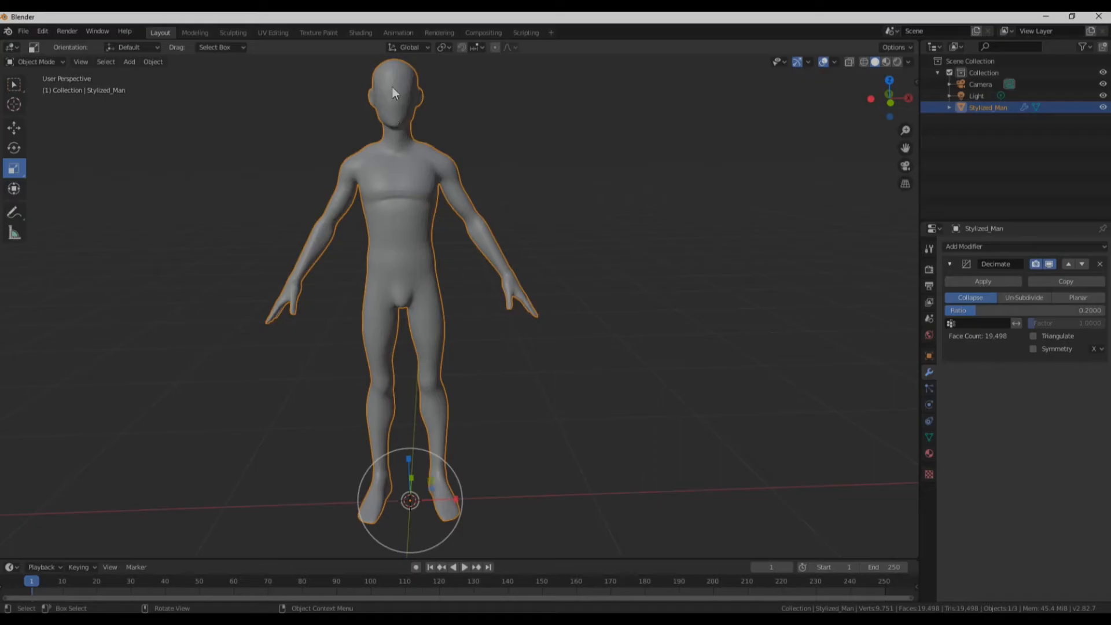
pyautogui.scroll(-2, 436, 152)
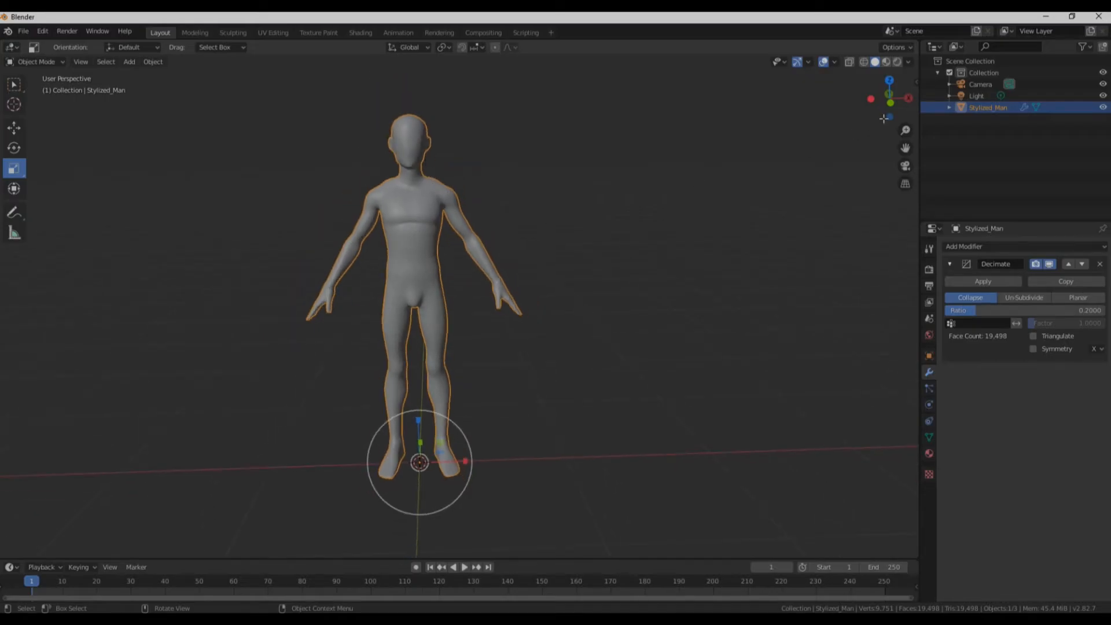
pyautogui.moveTo(886, 102); pyautogui.dragTo(846, 153)
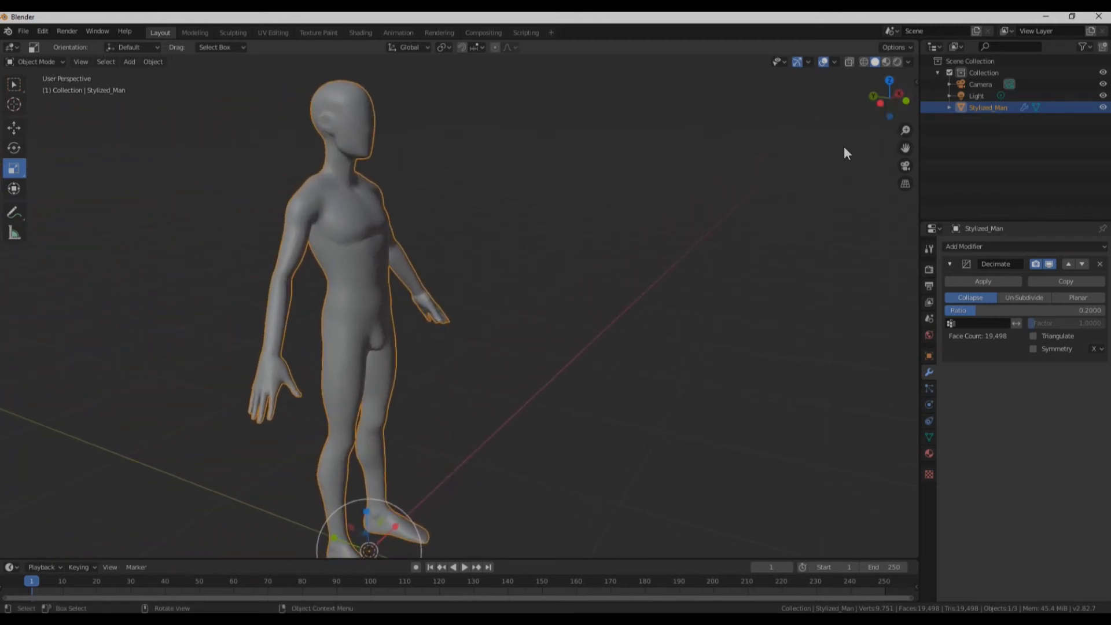
pyautogui.moveTo(896, 114)
pyautogui.mouseDown()
pyautogui.moveTo(900, 101)
pyautogui.moveTo(898, 119)
pyautogui.mouseUp()
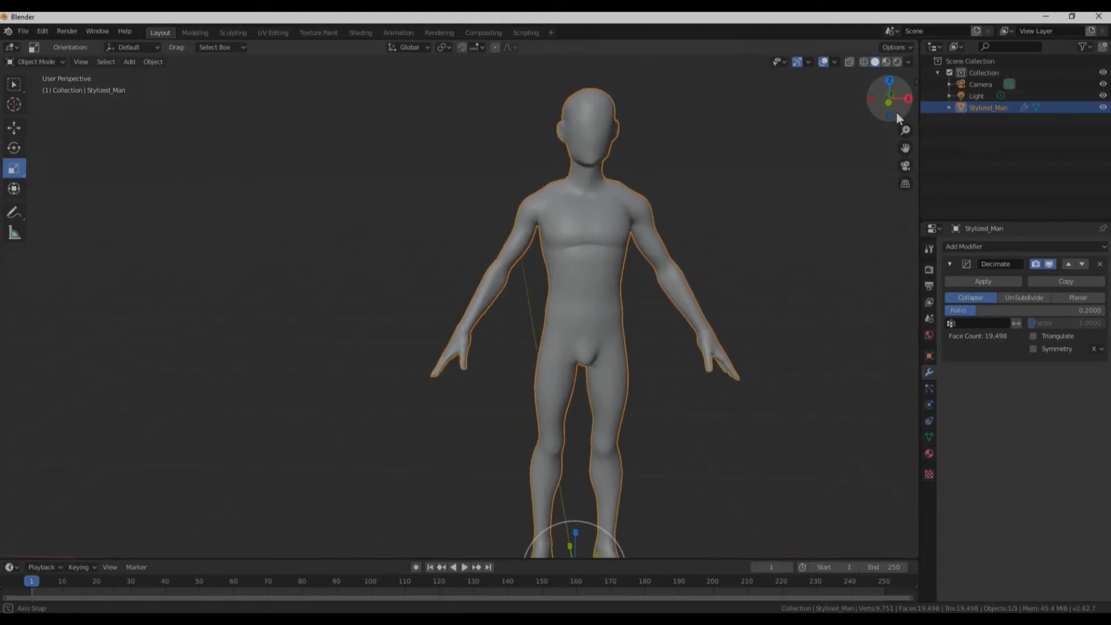
pyautogui.click(993, 282)
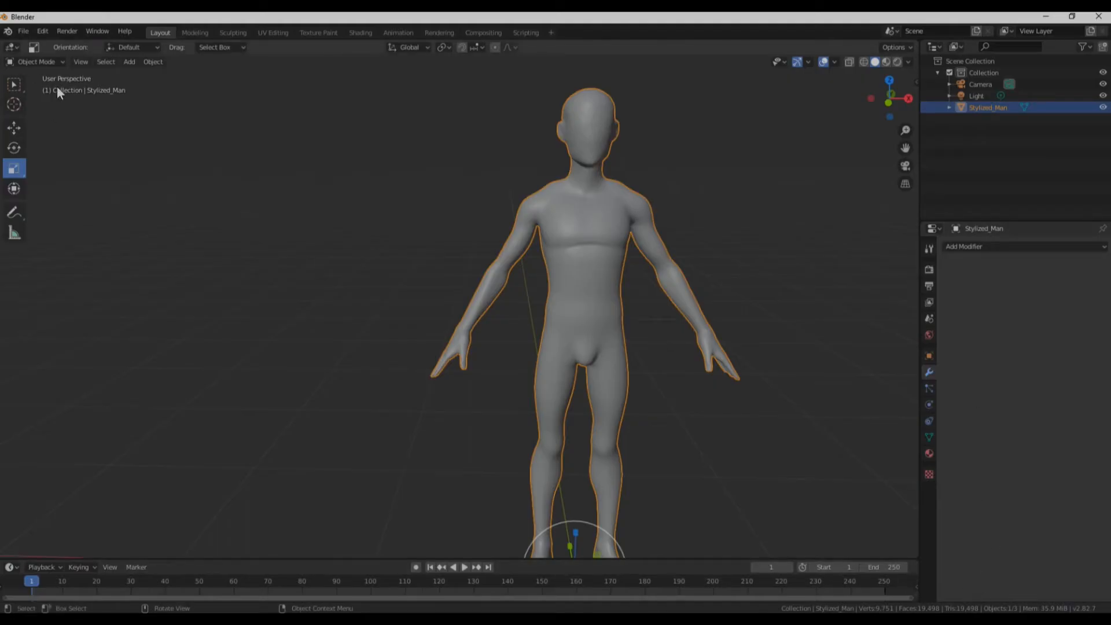
# Export the model as untitled.fbx into the For Clip folder, with the FBX path mode set to Copy.
pyautogui.click(23, 30)
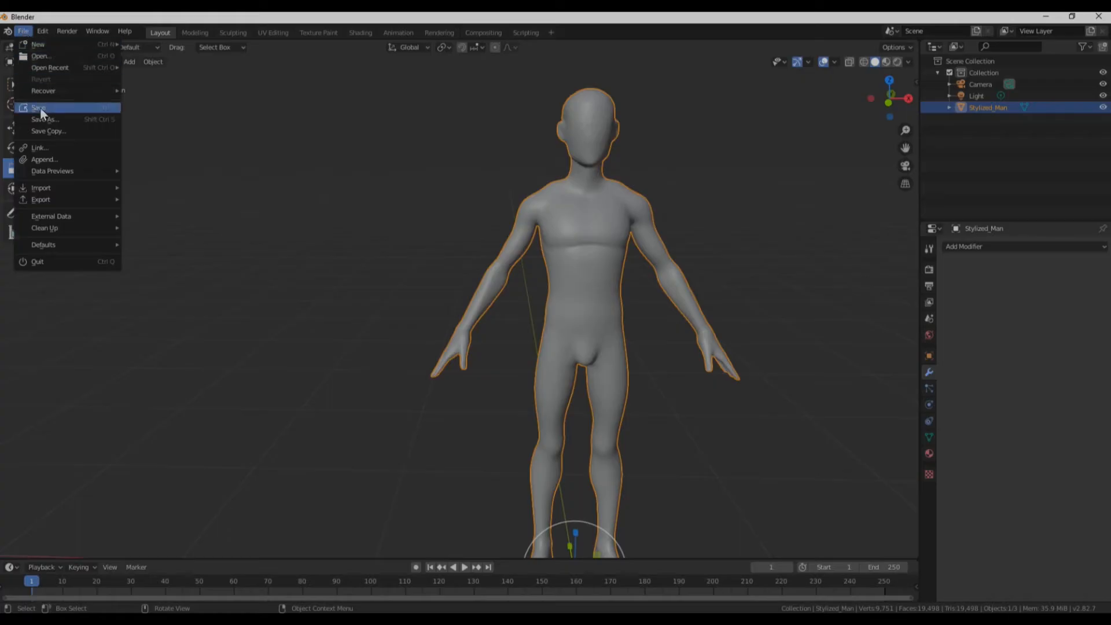
pyautogui.moveTo(77, 196)
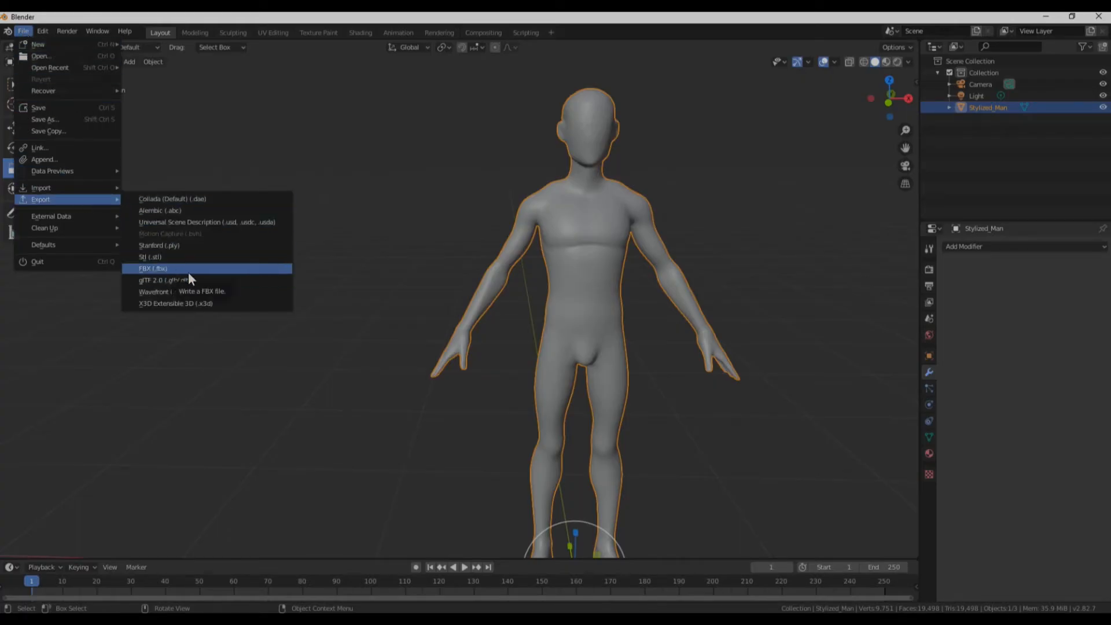
pyautogui.press('Escape')
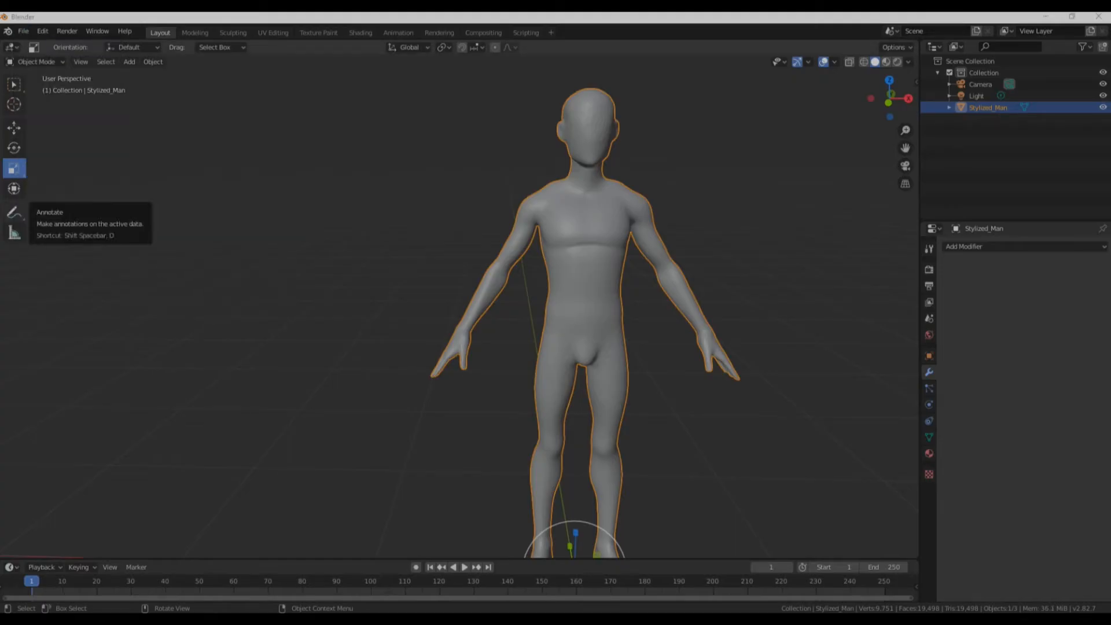
pyautogui.moveTo(0, 63); pyautogui.dragTo(326, 60)
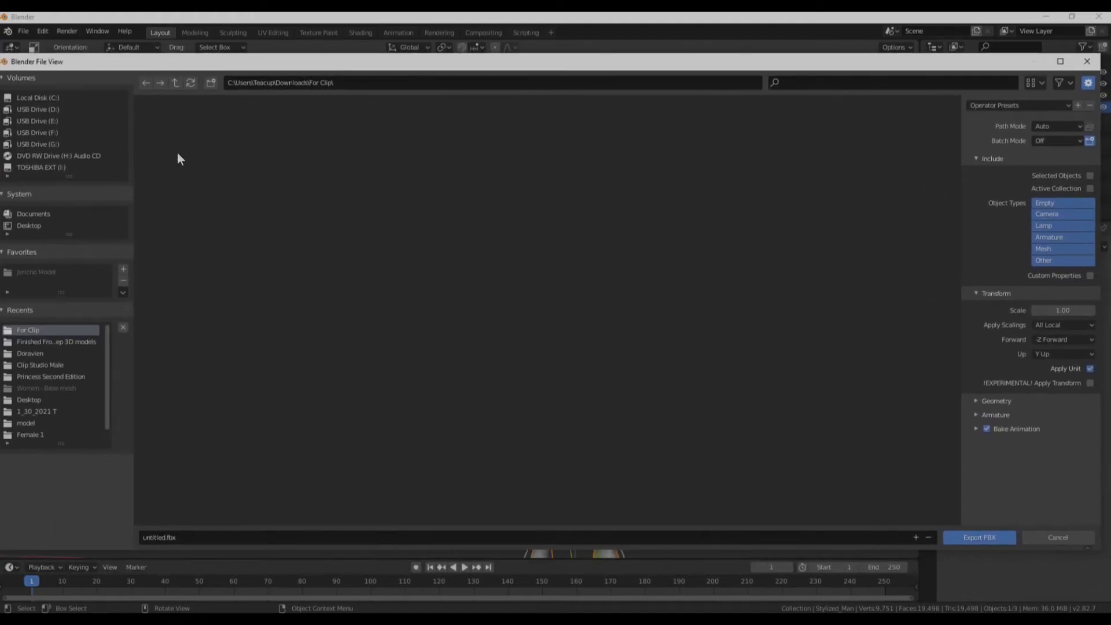
pyautogui.click(1063, 126)
pyautogui.click(1049, 203)
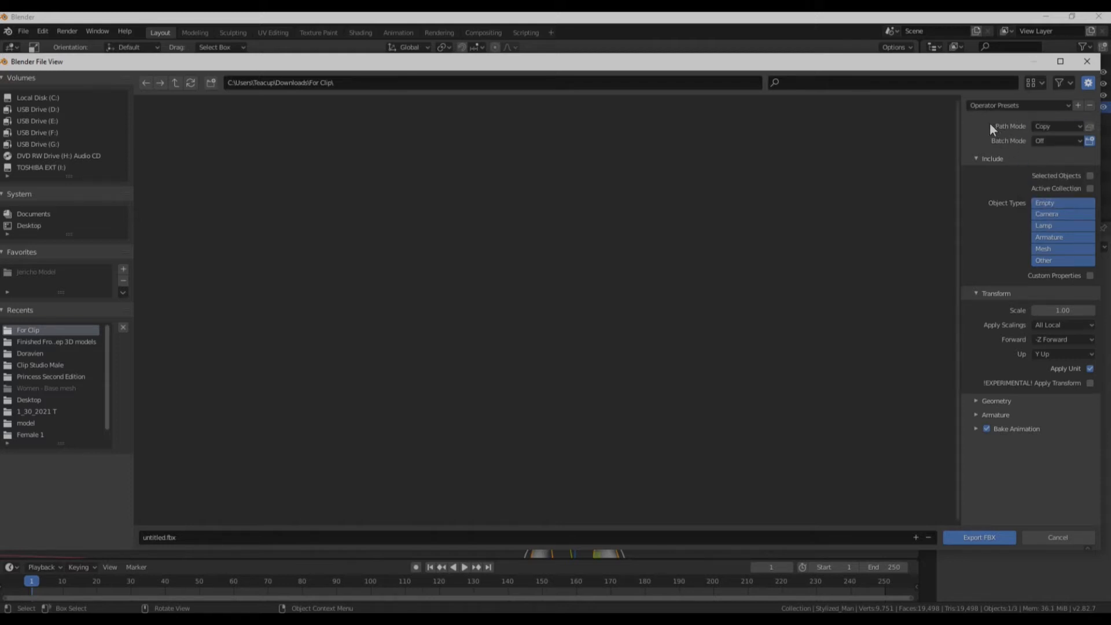
pyautogui.moveTo(962, 62); pyautogui.dragTo(973, 50)
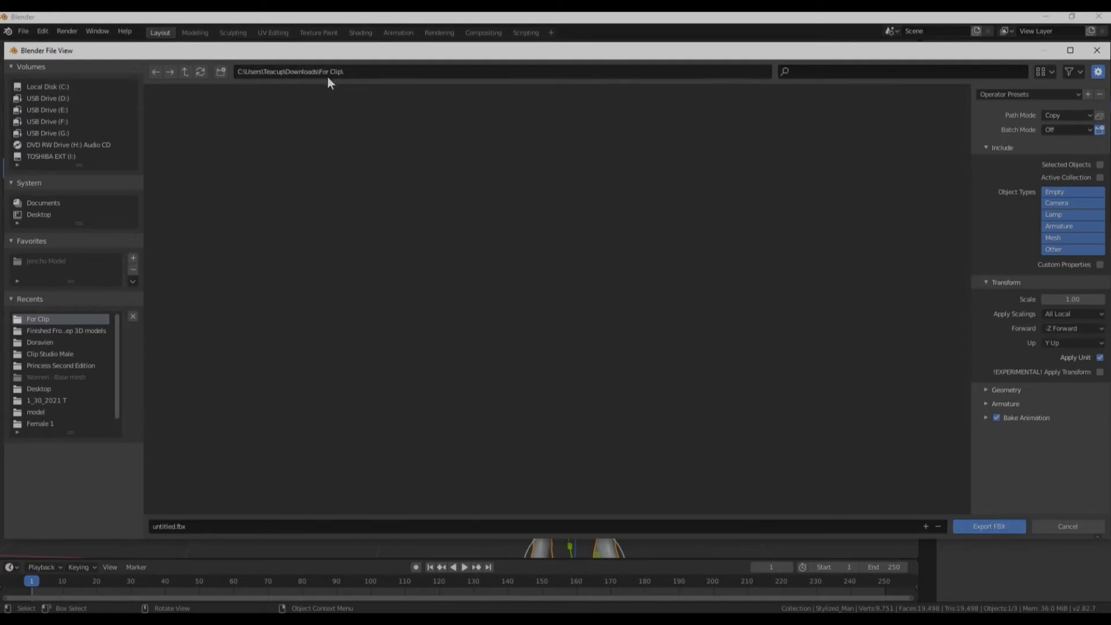
pyautogui.click(977, 527)
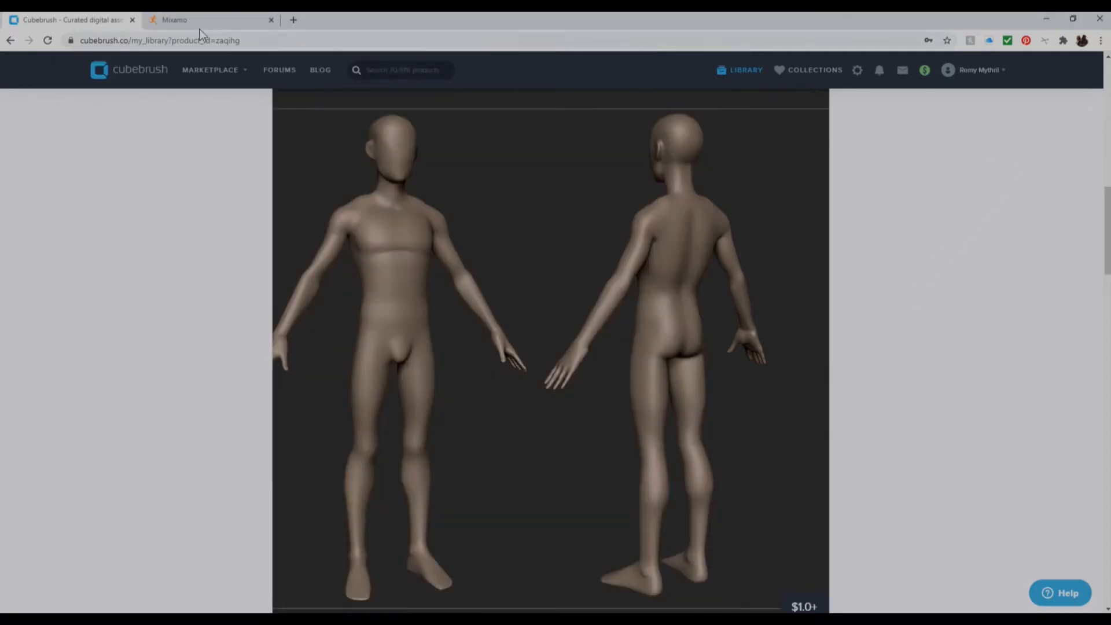
# Switch to Mixamo, upload untitled.fbx from the For Clip folder as the character, and accept its front-facing orientation.
pyautogui.click(183, 23)
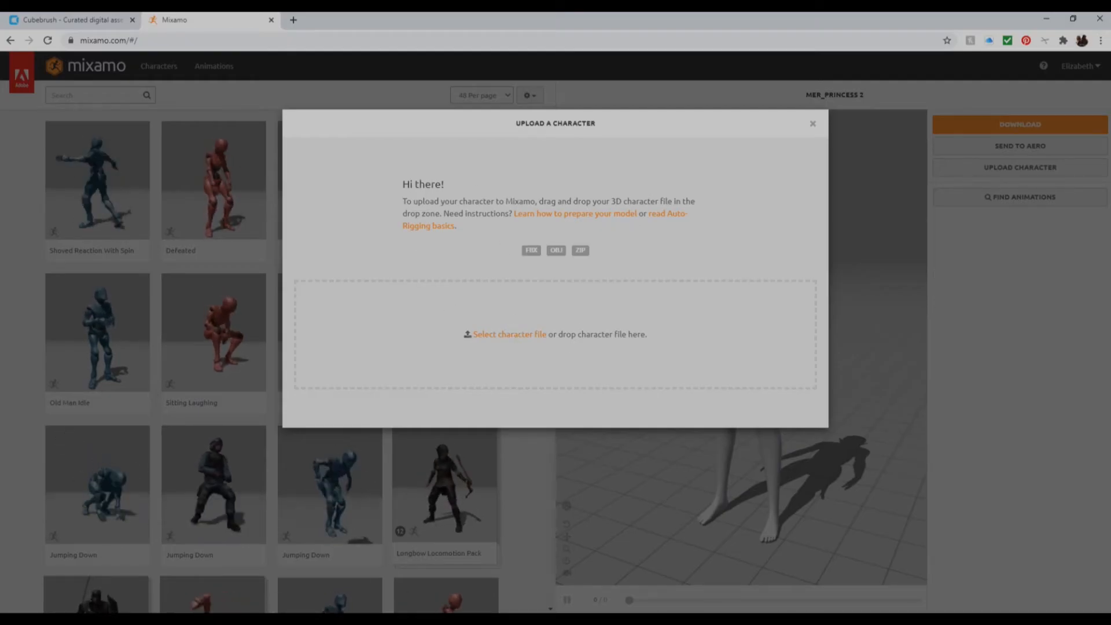
pyautogui.click(357, 619)
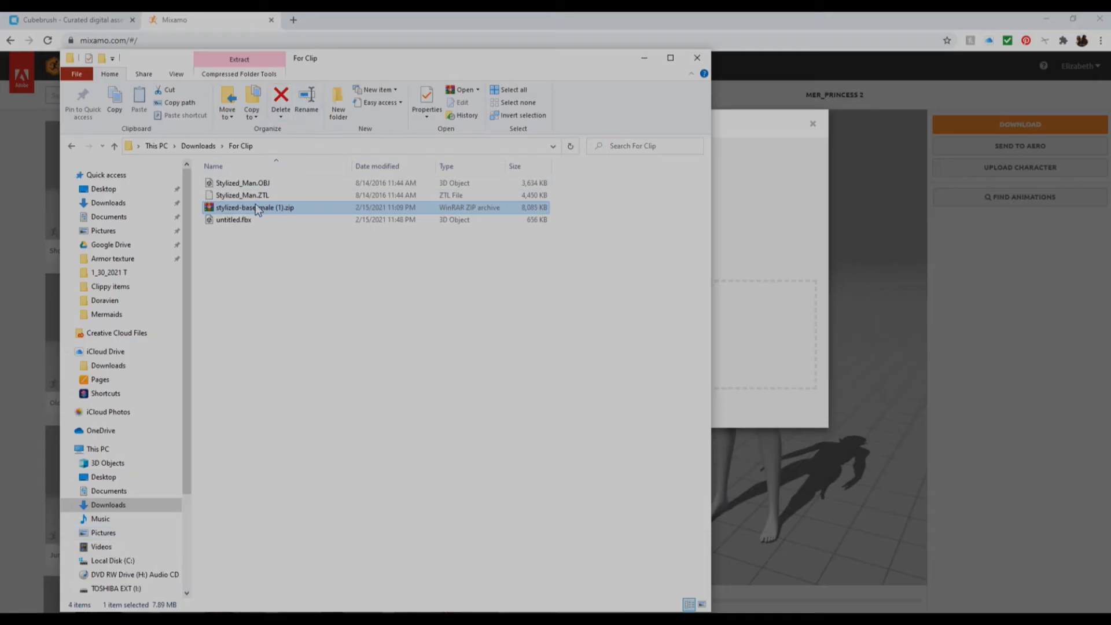
pyautogui.click(249, 220)
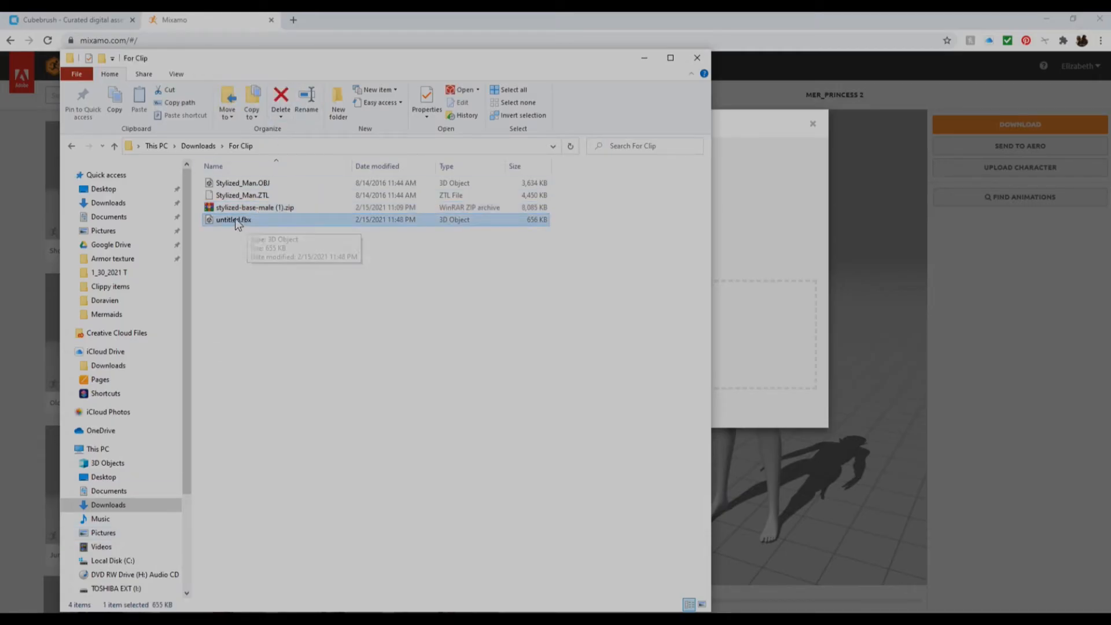
pyautogui.moveTo(230, 218); pyautogui.dragTo(761, 328)
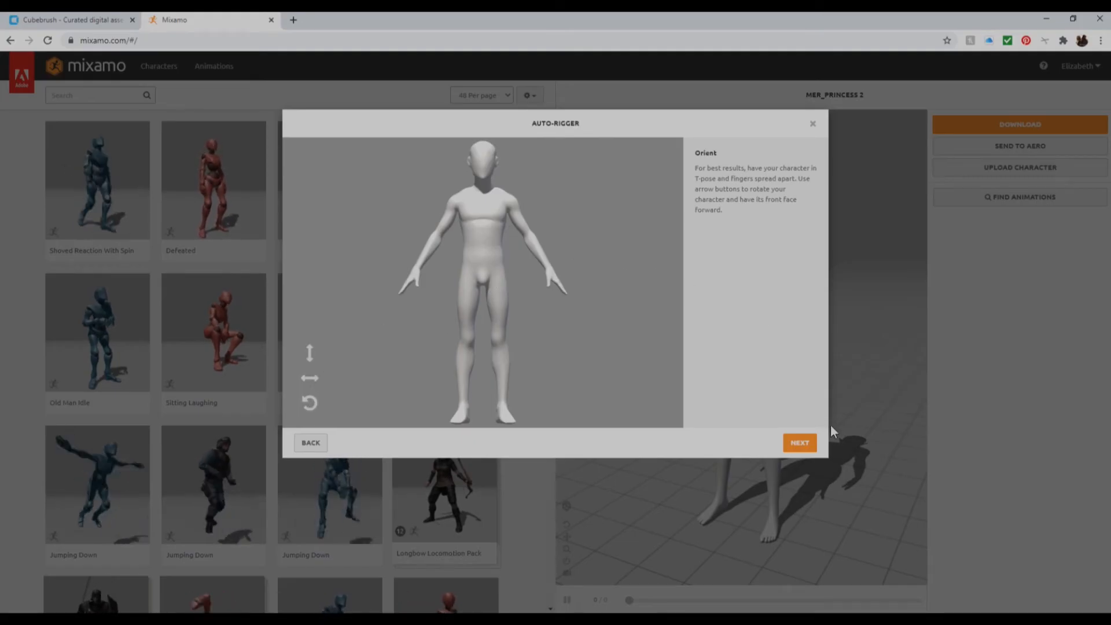
pyautogui.click(799, 442)
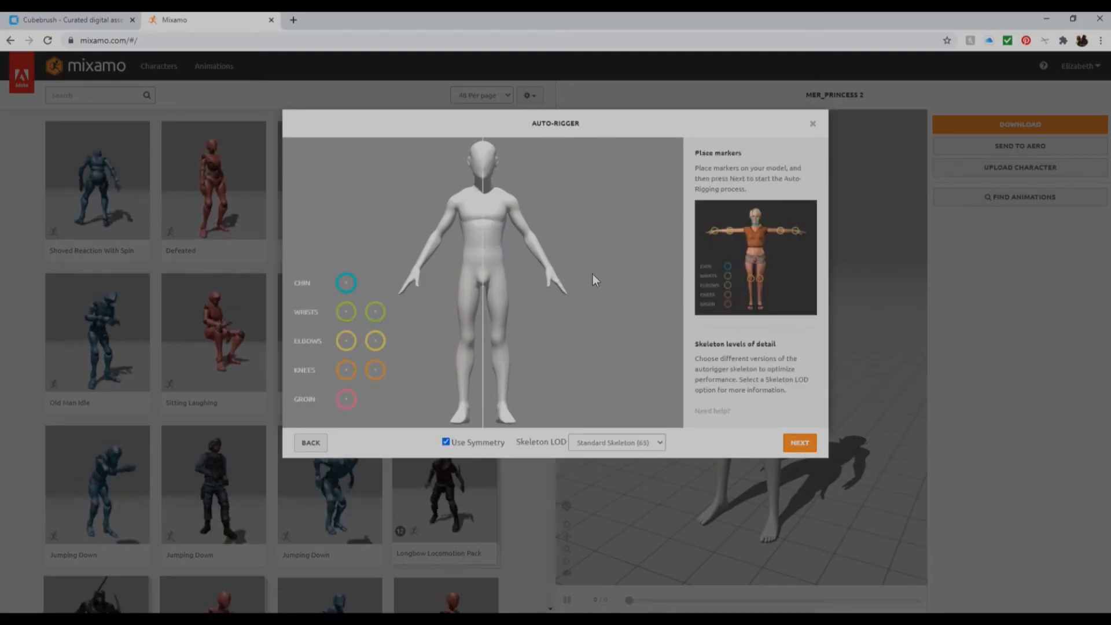
# Place the chin, wrist, elbow, knee and groin markers on the matching points of the character, with symmetry enabled.
pyautogui.moveTo(346, 283)
pyautogui.mouseDown()
pyautogui.moveTo(470, 174)
pyautogui.moveTo(485, 180)
pyautogui.mouseUp()
pyautogui.moveTo(346, 312); pyautogui.dragTo(441, 238)
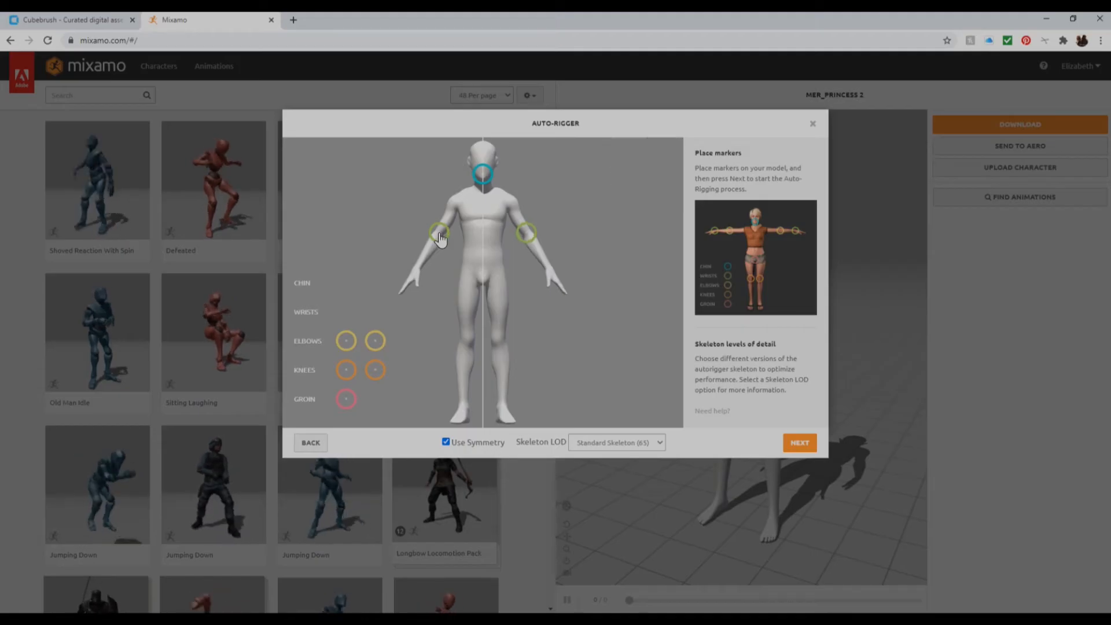
pyautogui.moveTo(438, 234); pyautogui.dragTo(419, 269)
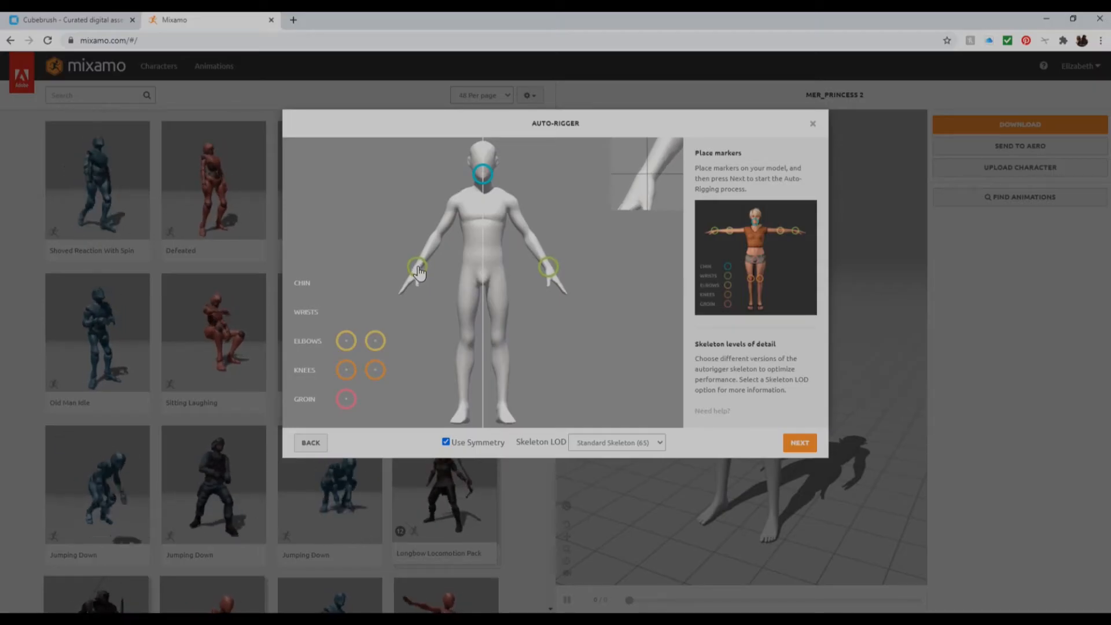
pyautogui.moveTo(433, 229); pyautogui.dragTo(438, 242)
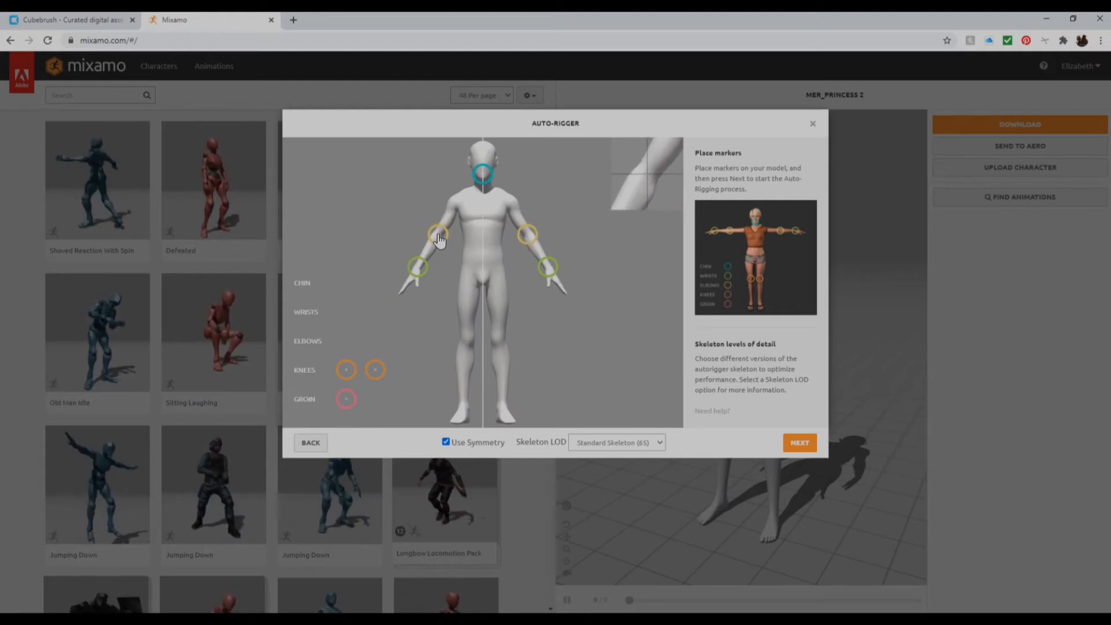
pyautogui.moveTo(347, 370); pyautogui.dragTo(470, 345)
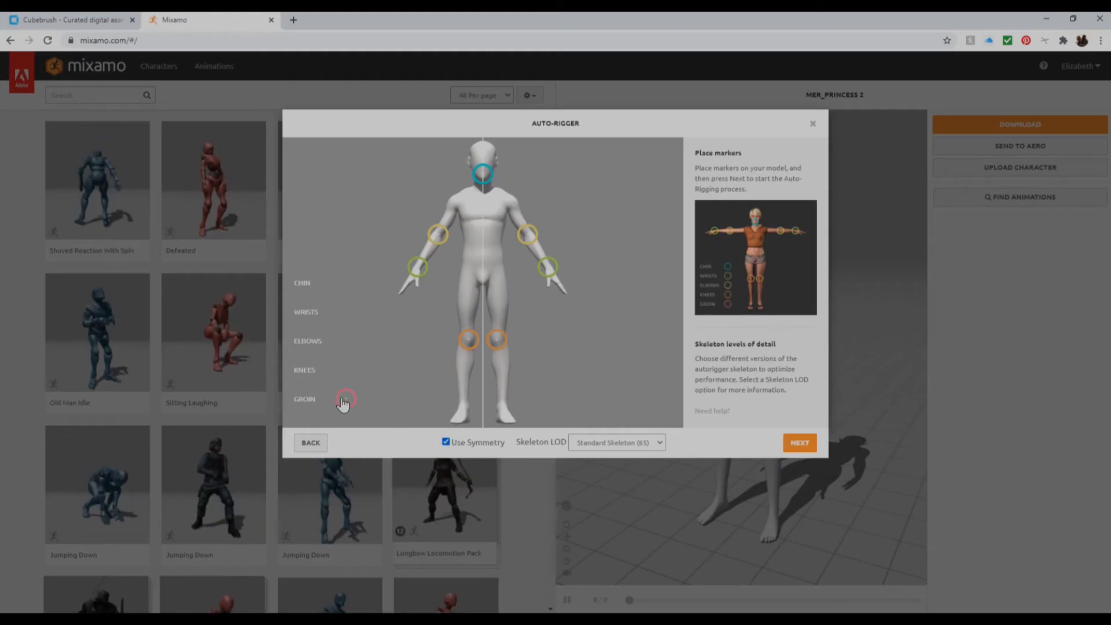
pyautogui.moveTo(426, 333)
pyautogui.mouseDown()
pyautogui.moveTo(486, 284)
pyautogui.moveTo(419, 324)
pyautogui.moveTo(485, 288)
pyautogui.mouseUp()
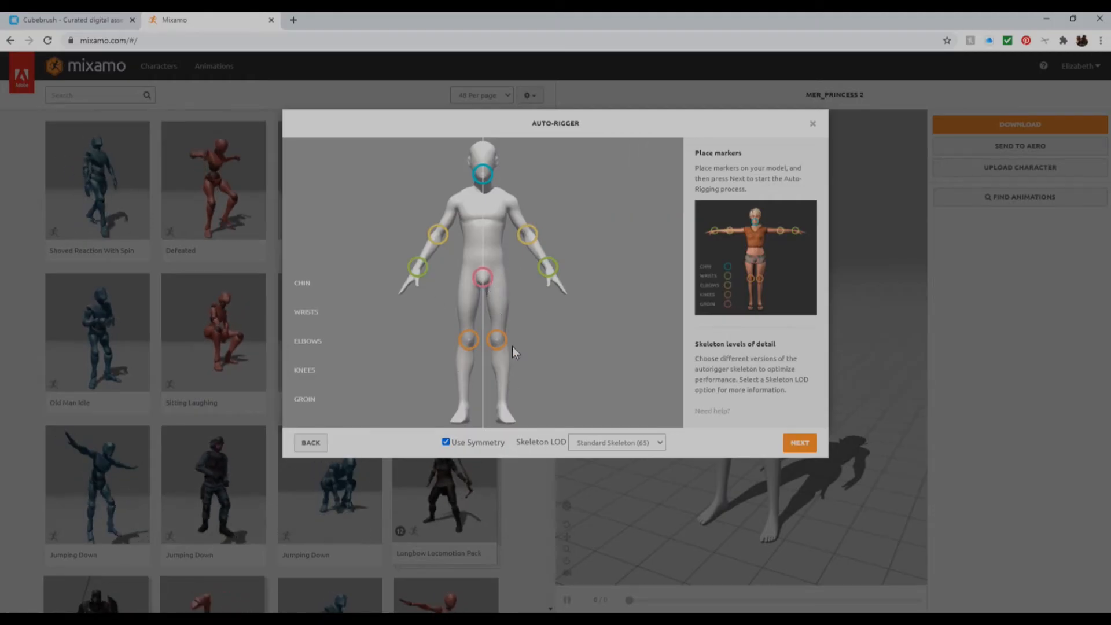
# Keep the Standard Skeleton (65) level of detail and start auto-rigging the character.
pyautogui.click(662, 439)
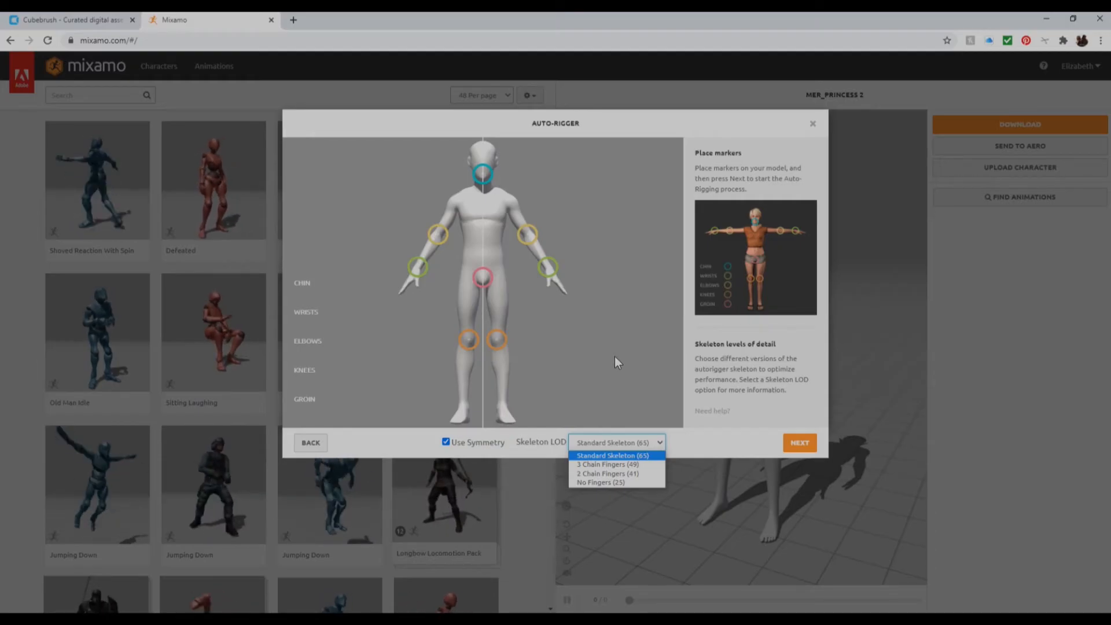
pyautogui.click(607, 327)
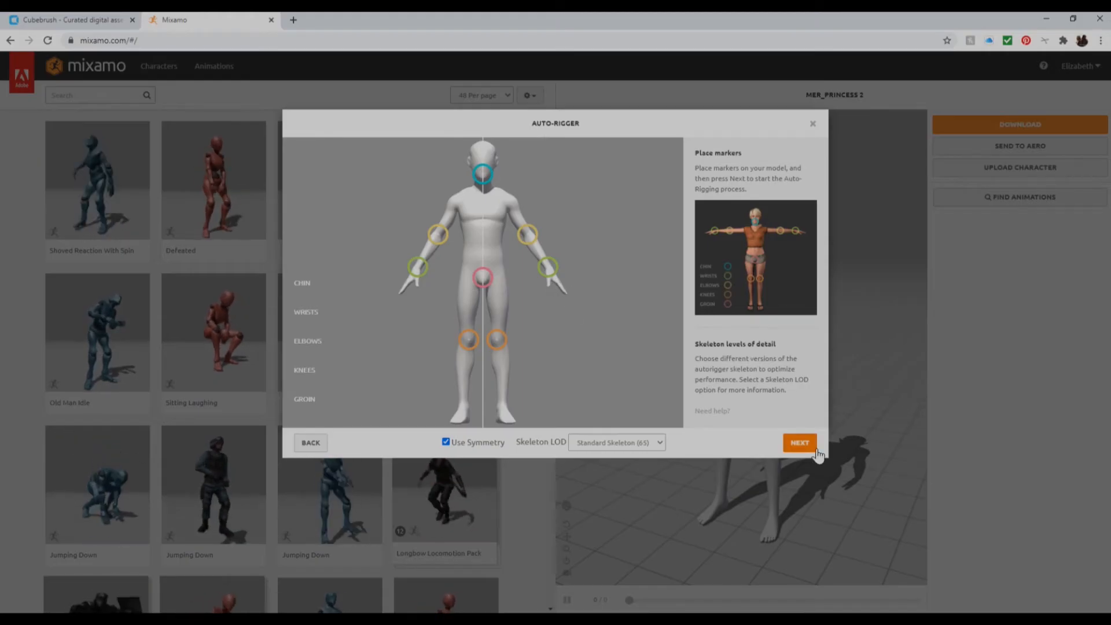
pyautogui.click(800, 444)
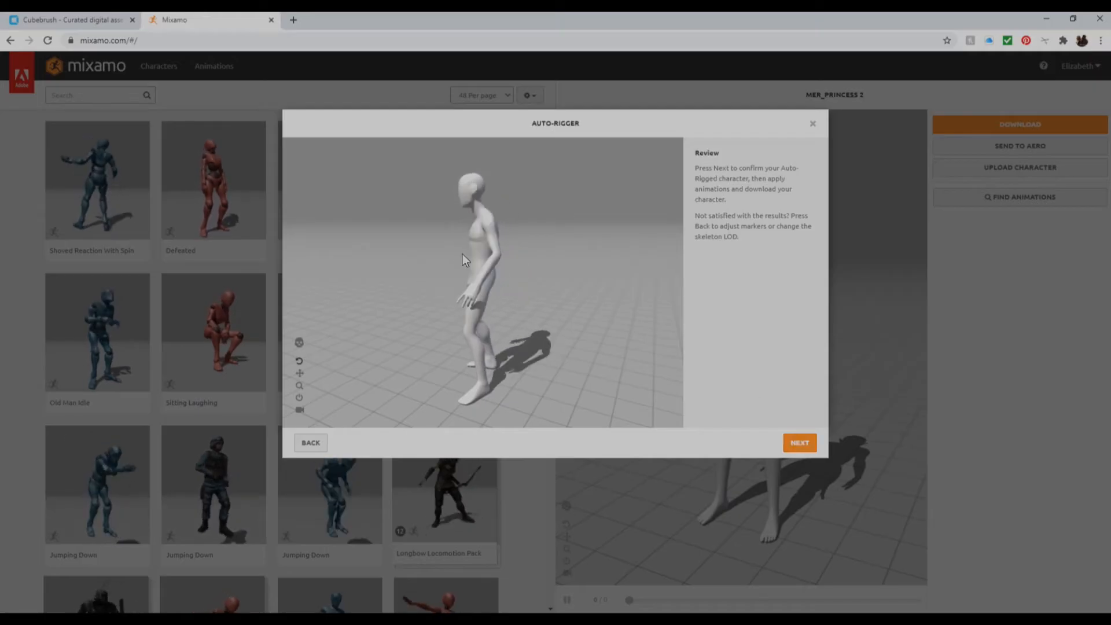
# Review the auto-rigged character's preview from another angle and confirm the rig.
pyautogui.click(298, 361)
pyautogui.moveTo(390, 316); pyautogui.dragTo(346, 289)
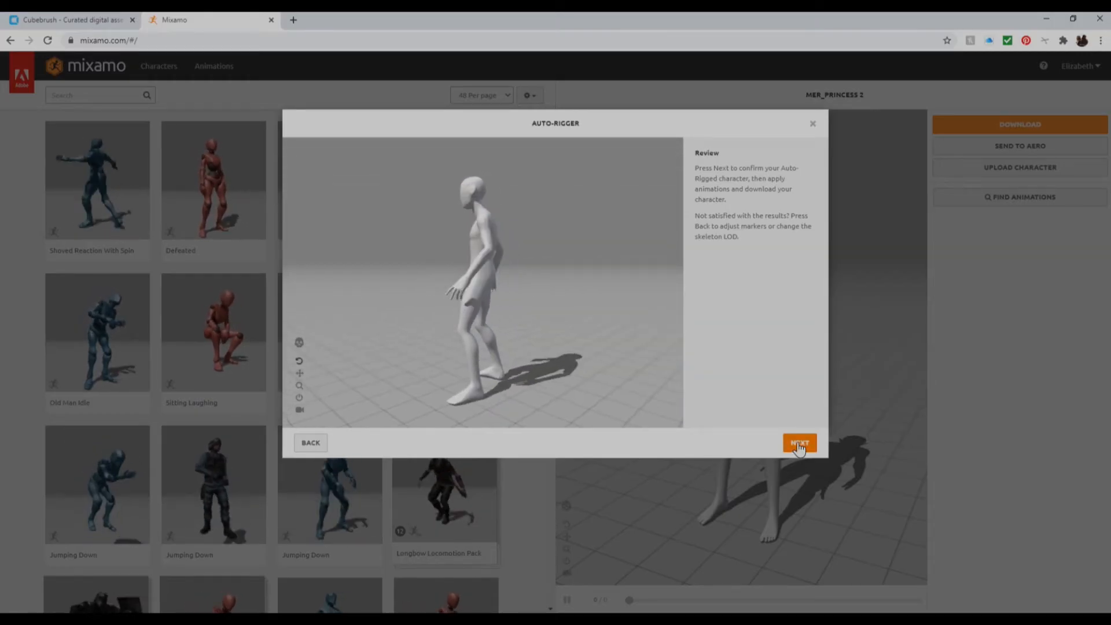
pyautogui.click(798, 444)
pyautogui.click(798, 443)
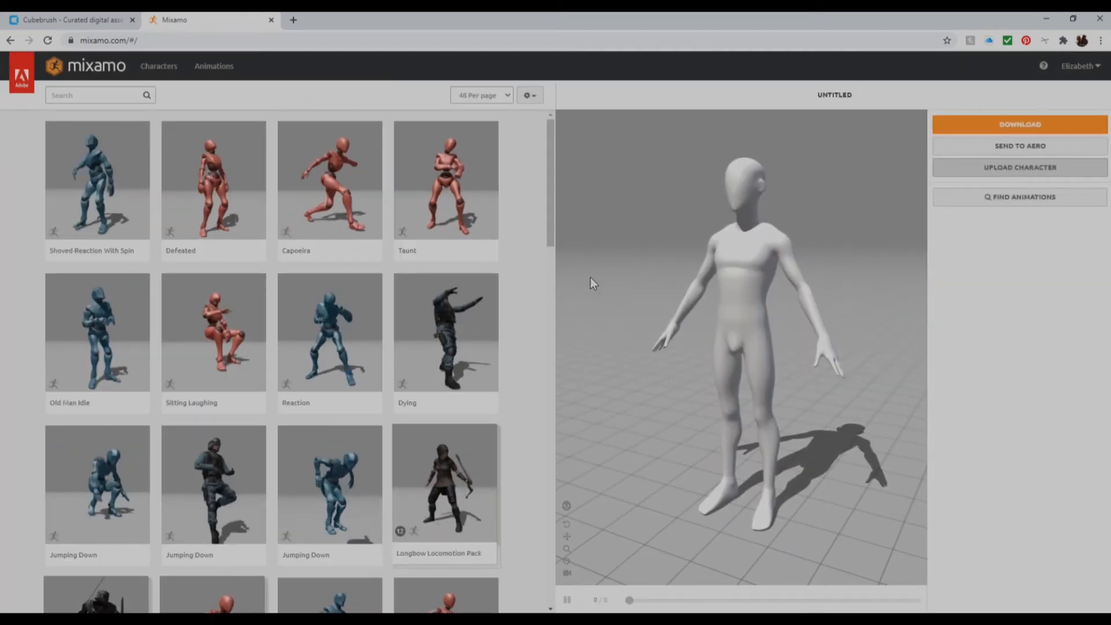
# Download the rigged character in FBX 6(.fbx) format with the T-pose option, and show the downloaded file in its folder.
pyautogui.moveTo(677, 387); pyautogui.dragTo(667, 415)
pyautogui.click(978, 127)
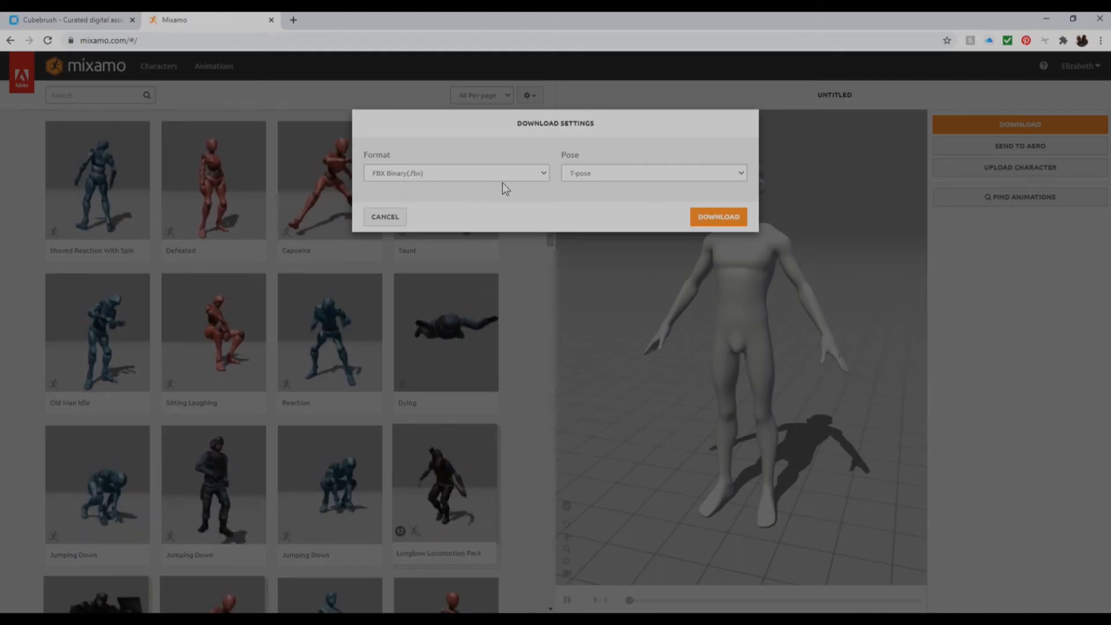
pyautogui.click(544, 174)
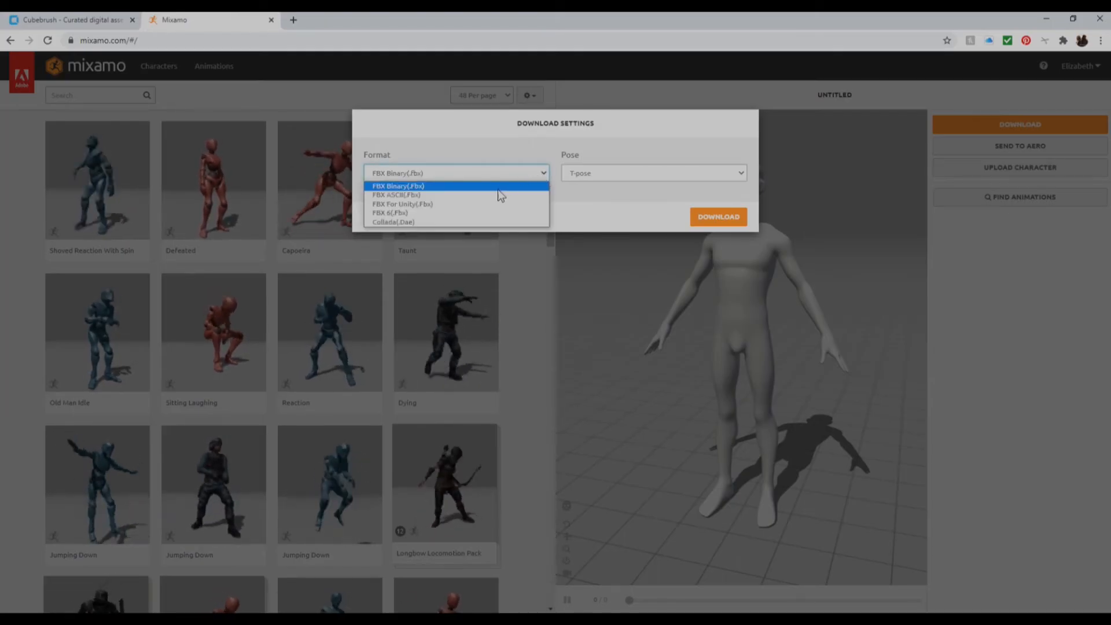
pyautogui.click(428, 214)
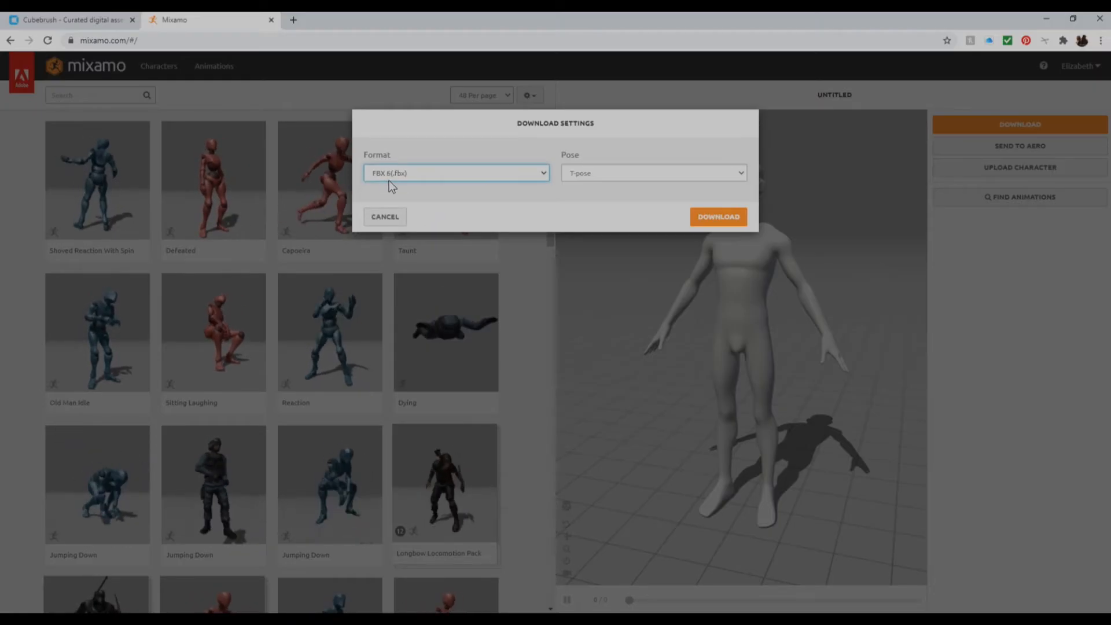
pyautogui.click(718, 217)
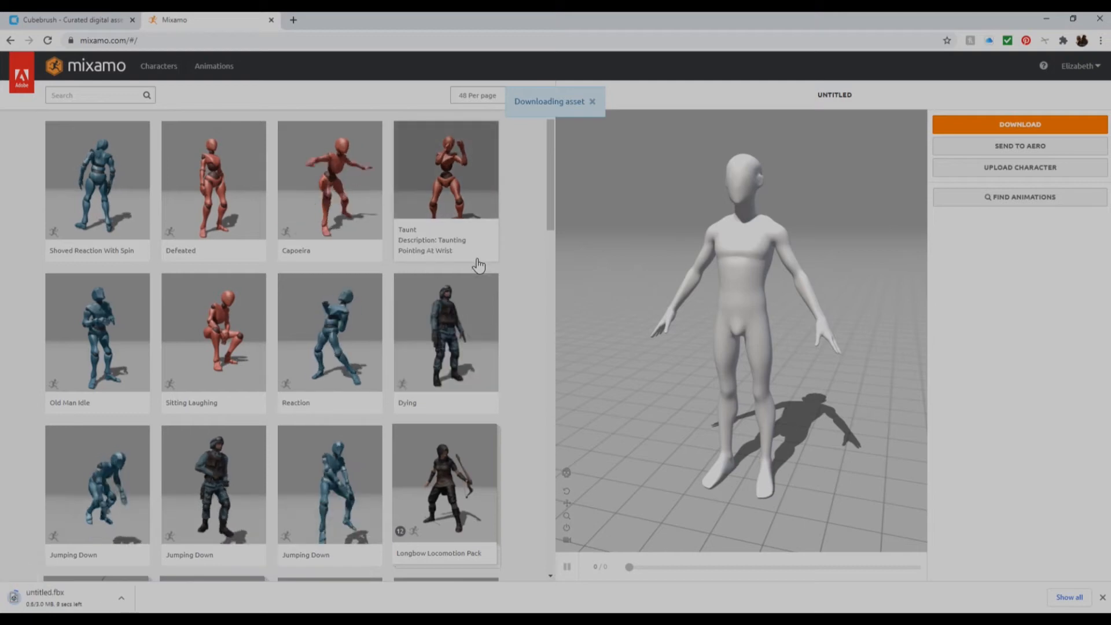
pyautogui.click(121, 597)
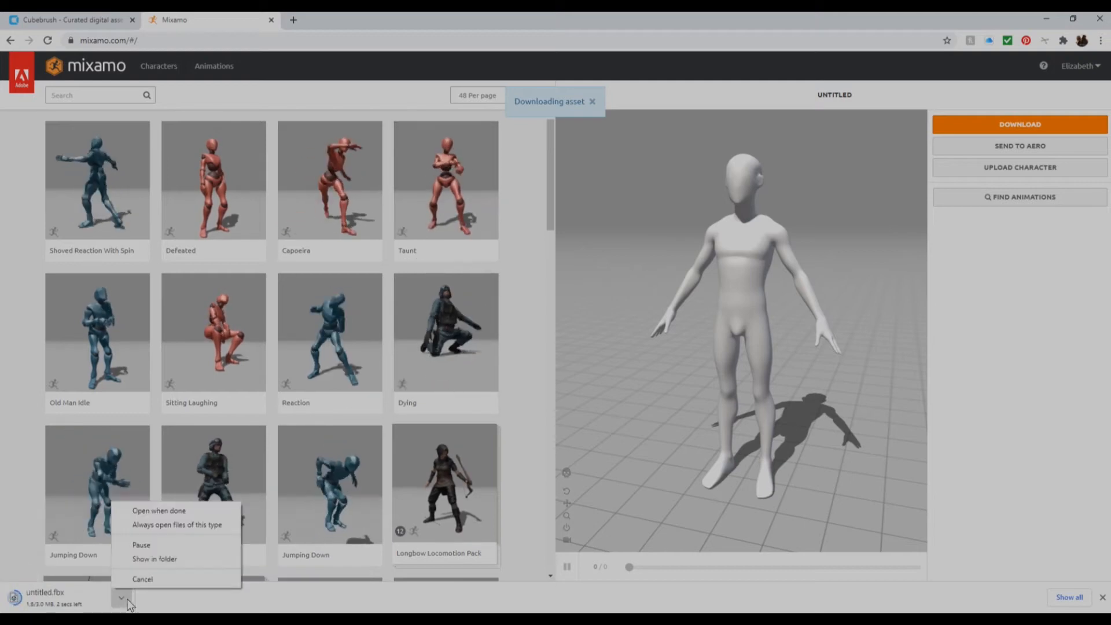
pyautogui.click(142, 561)
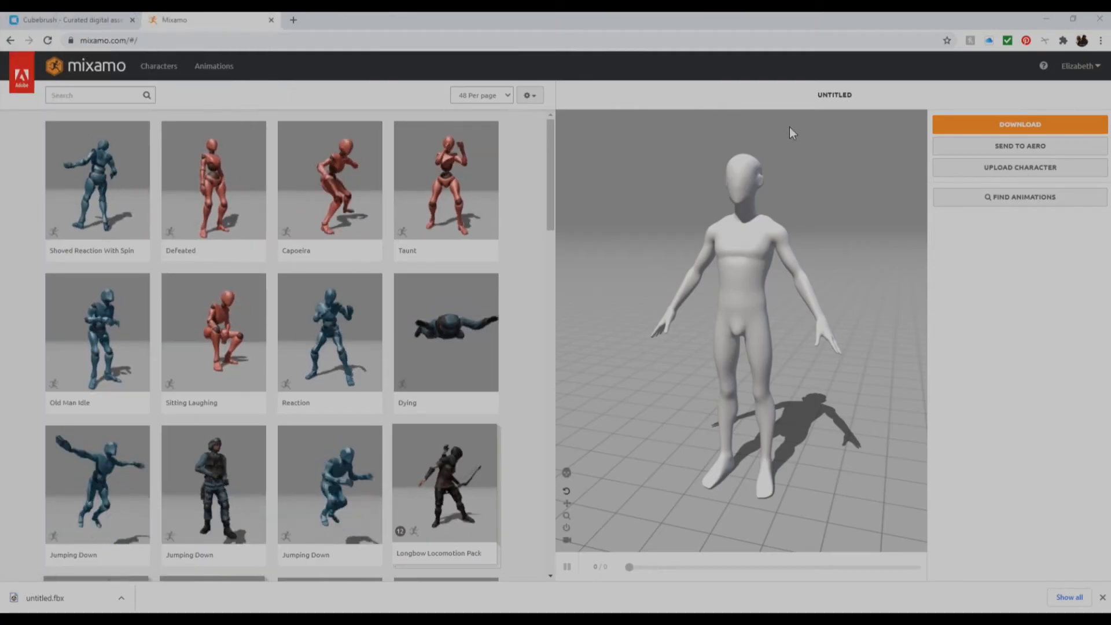
# Preview the Capoeira, Reaction and Jumping Down animations on the rigged character and remove the applied animation.
pyautogui.click(375, 195)
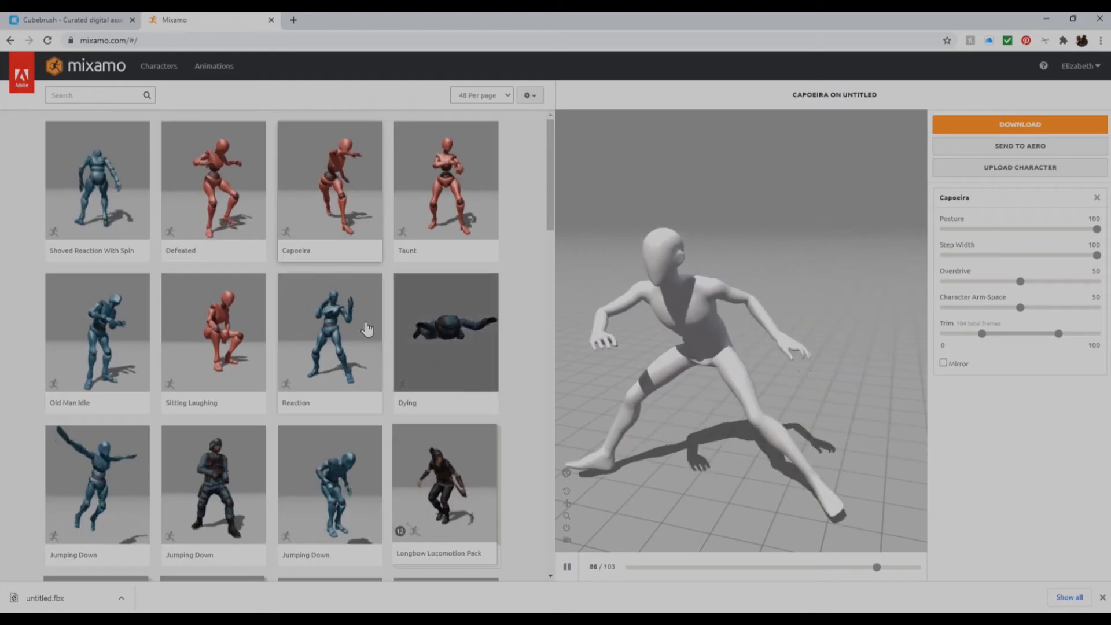
pyautogui.click(364, 333)
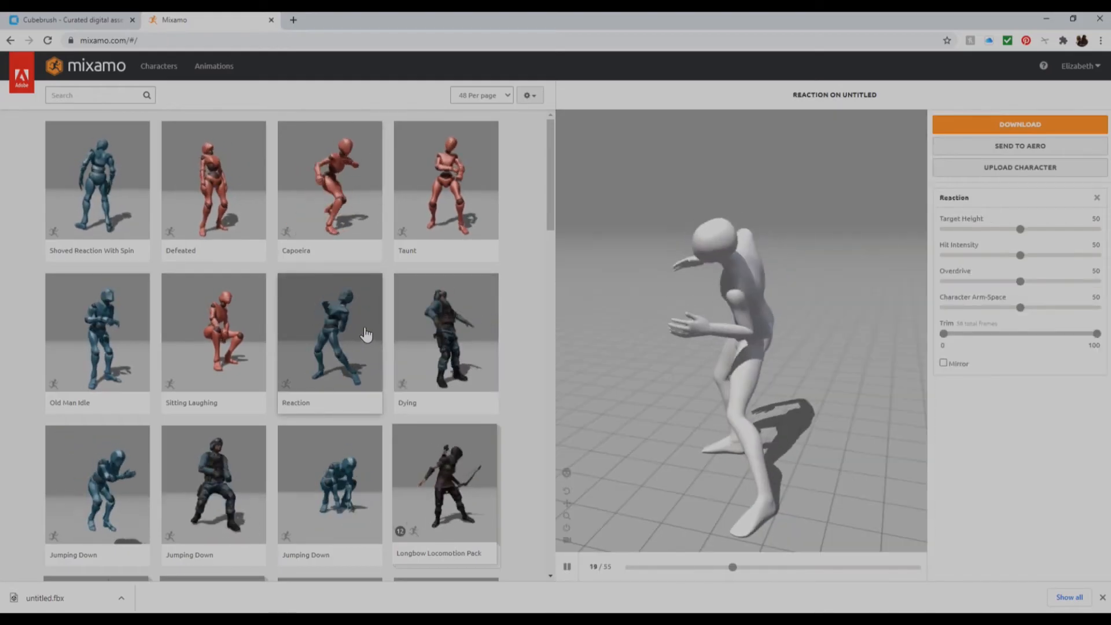
pyautogui.moveTo(631, 315); pyautogui.dragTo(734, 293)
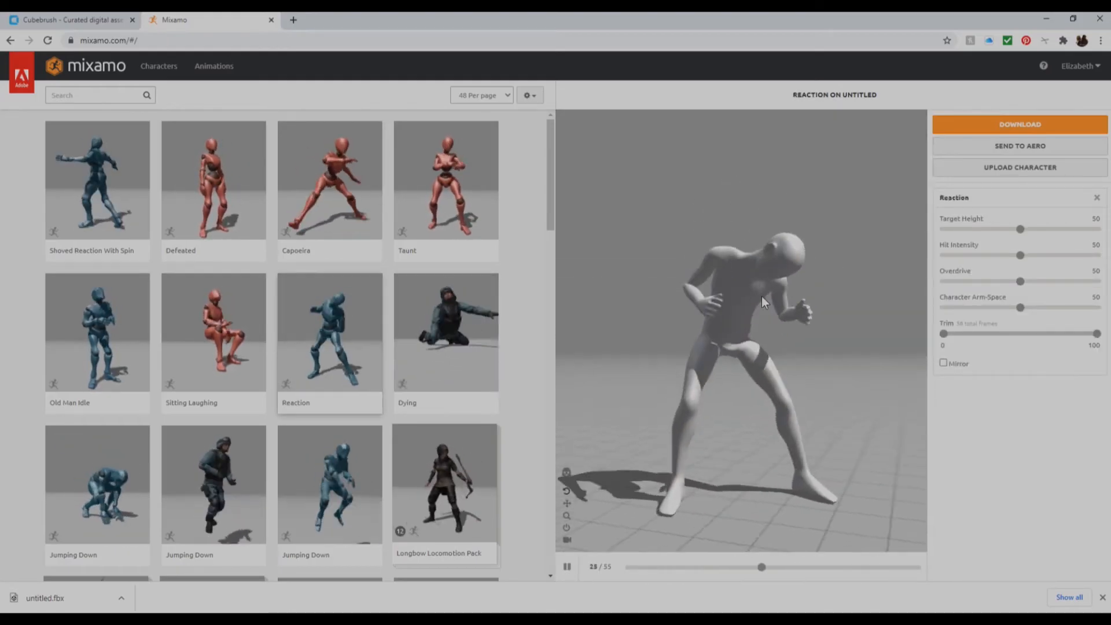
pyautogui.click(330, 486)
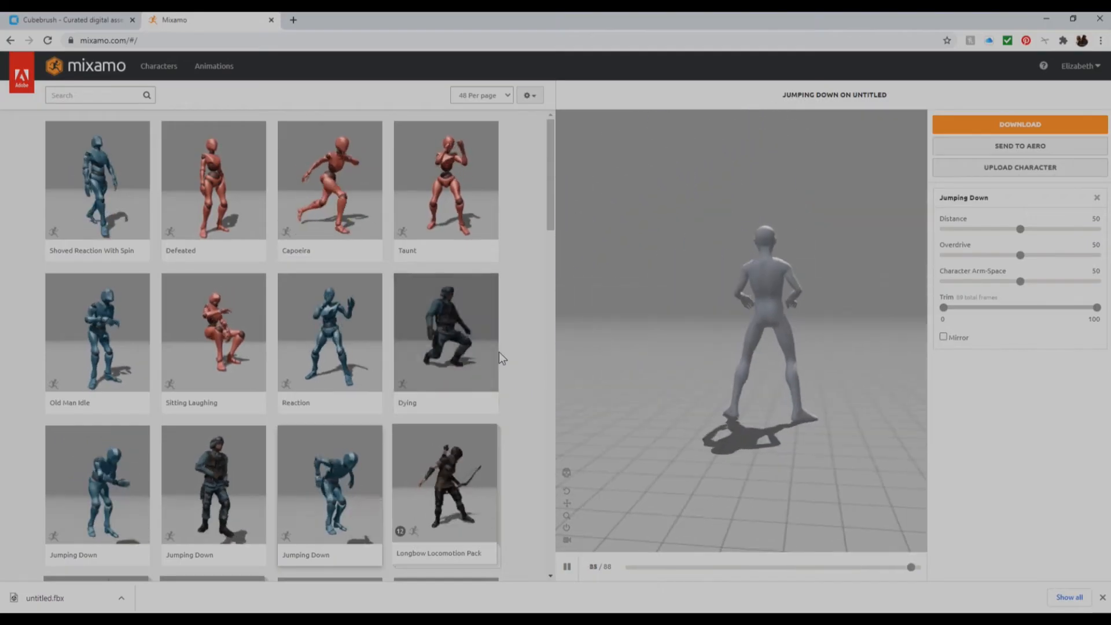
pyautogui.click(332, 466)
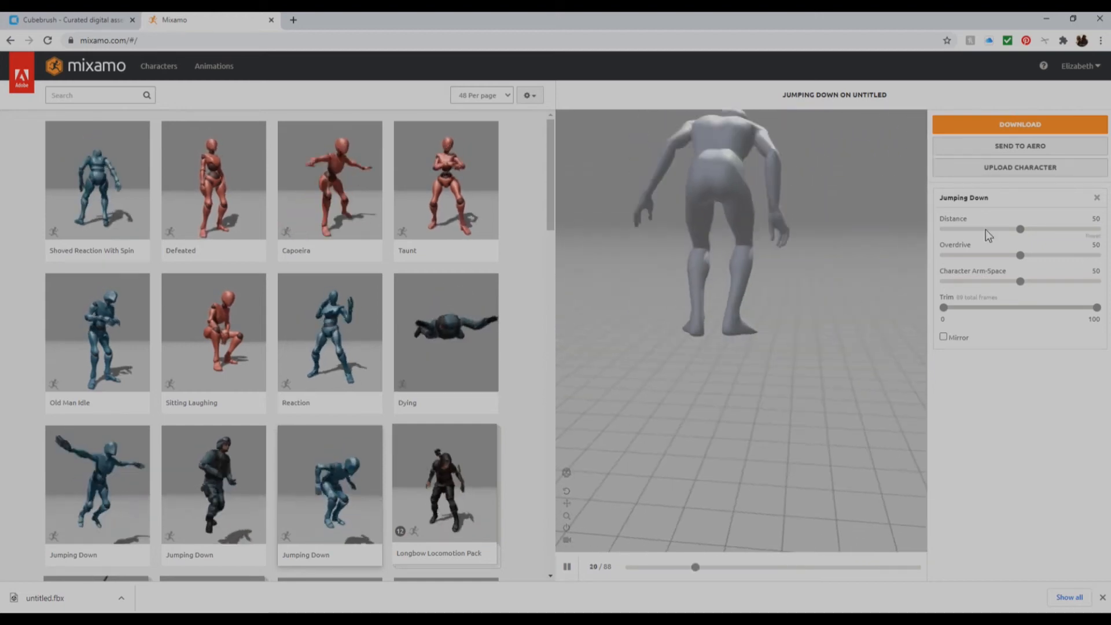
pyautogui.click(1096, 197)
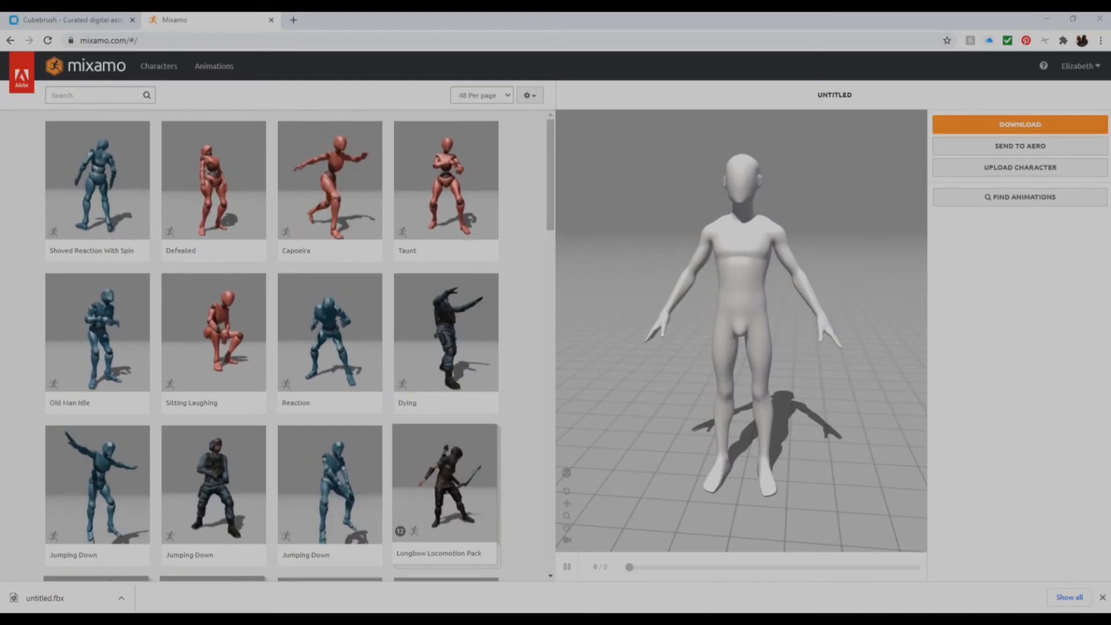
# Copy the path of the For Clip folder containing Done.fbx and switch to CLIP STUDIO MODELER.
pyautogui.moveTo(0, 133); pyautogui.dragTo(144, 57)
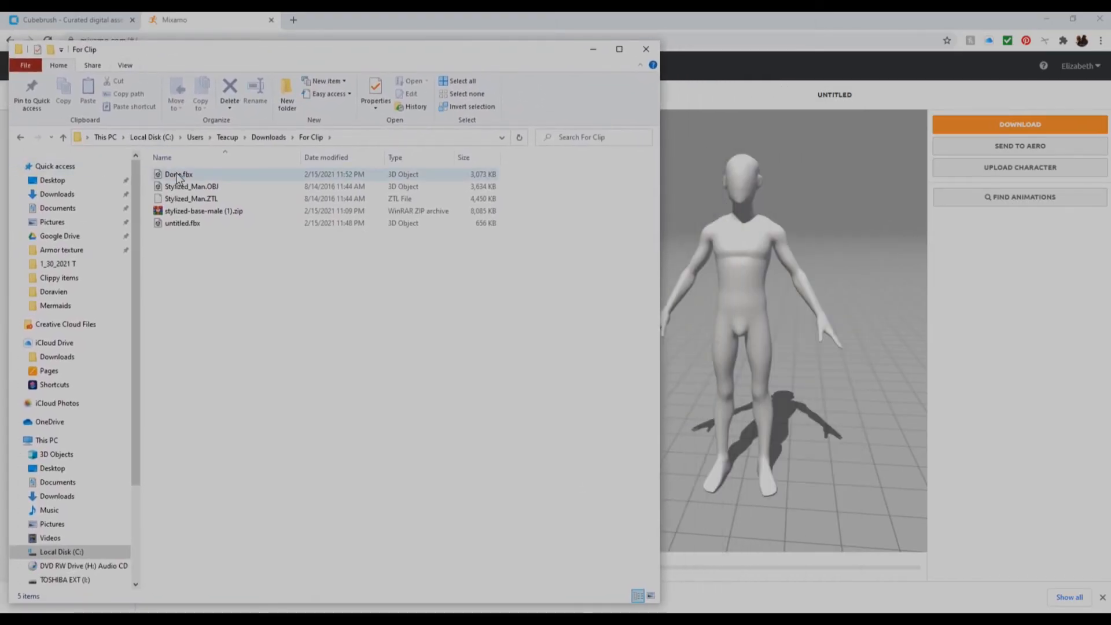
pyautogui.click(364, 136)
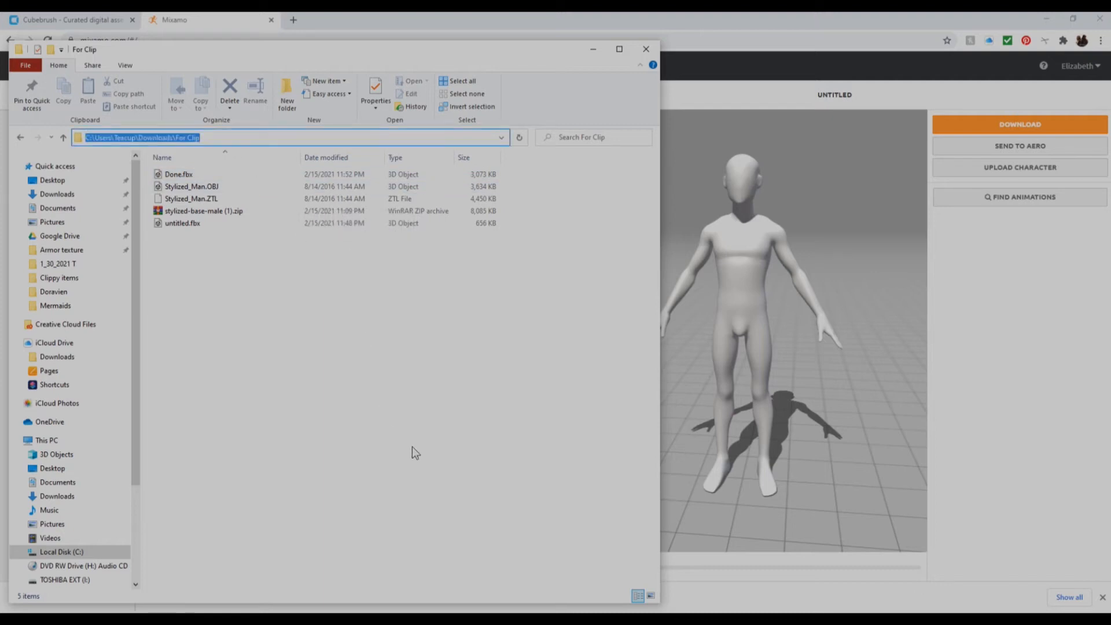
pyautogui.moveTo(410, 618)
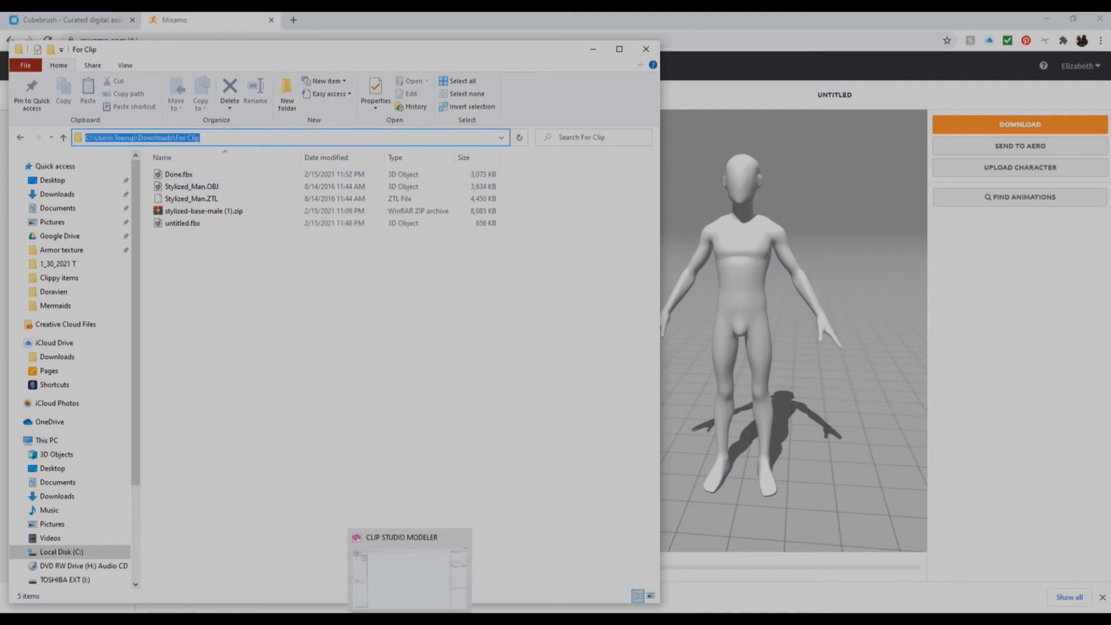
pyautogui.click(409, 618)
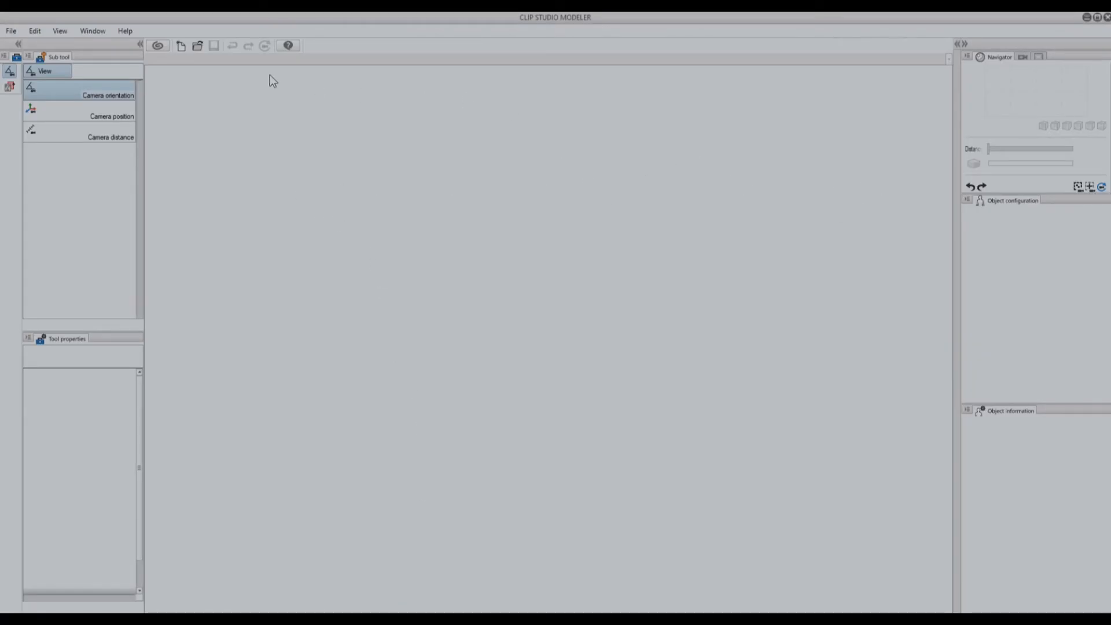
# Create a new project of the 3D character type for use in Clip Studio Paint.
pyautogui.click(12, 32)
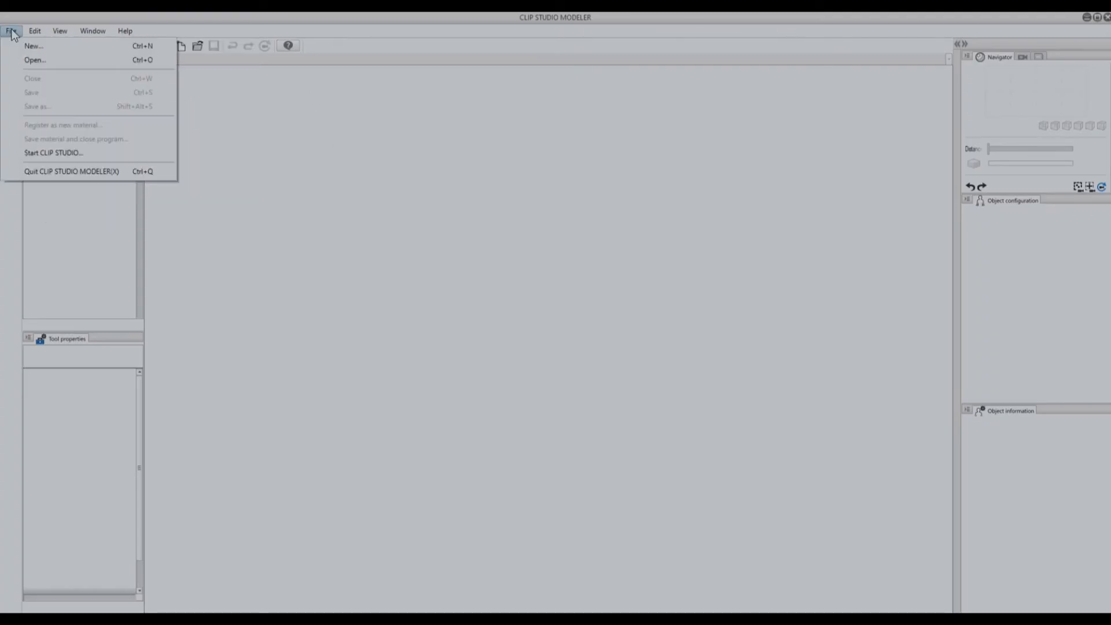
pyautogui.click(36, 45)
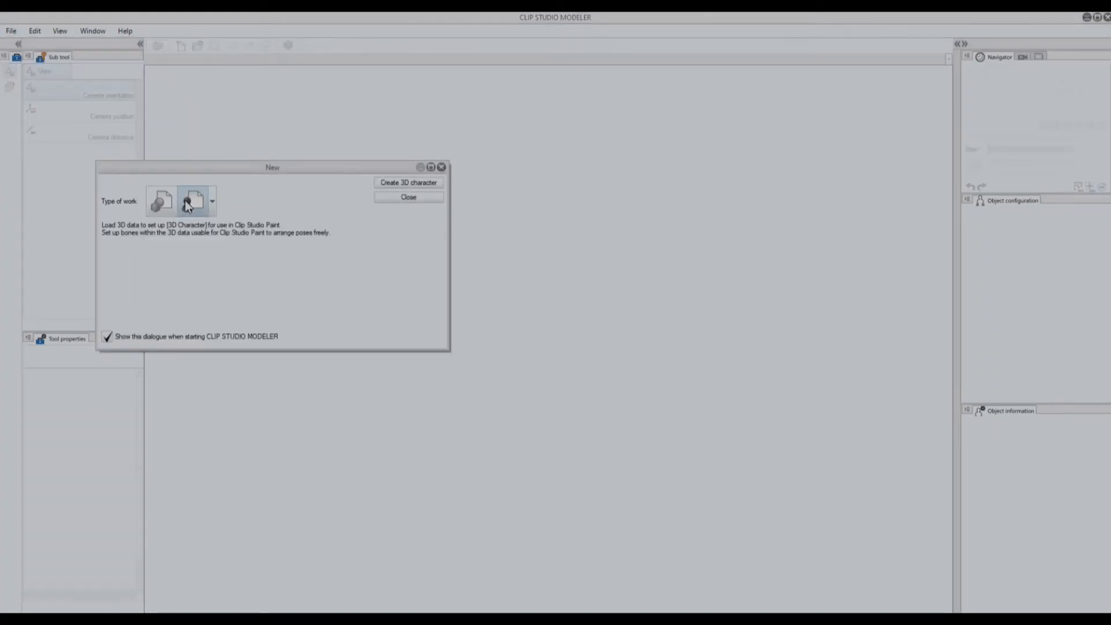
pyautogui.click(432, 185)
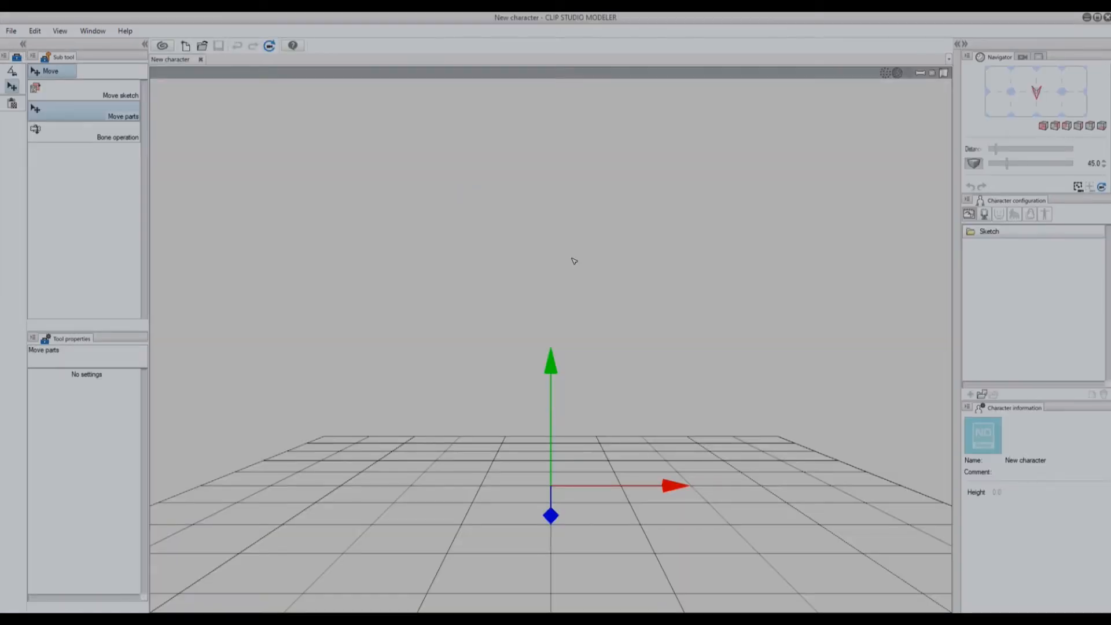
# Import Done.fbx from the For Clip downloads folder as the new character's body.
pyautogui.moveTo(994, 148)
pyautogui.mouseDown()
pyautogui.moveTo(1028, 145)
pyautogui.moveTo(999, 147)
pyautogui.mouseUp()
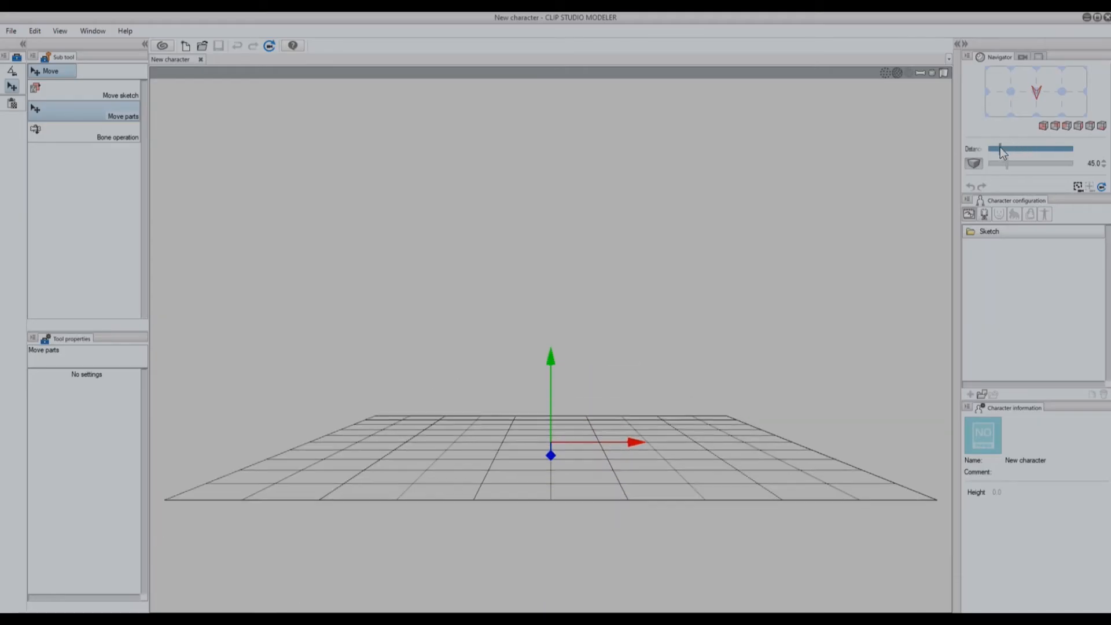
pyautogui.moveTo(1004, 101); pyautogui.dragTo(1037, 99)
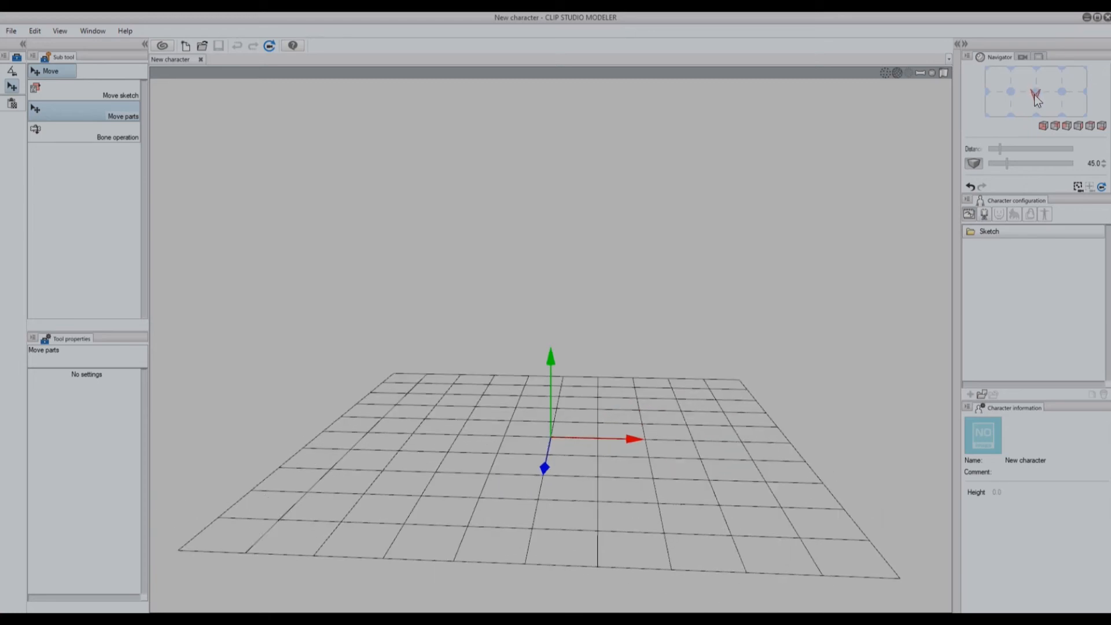
pyautogui.click(984, 213)
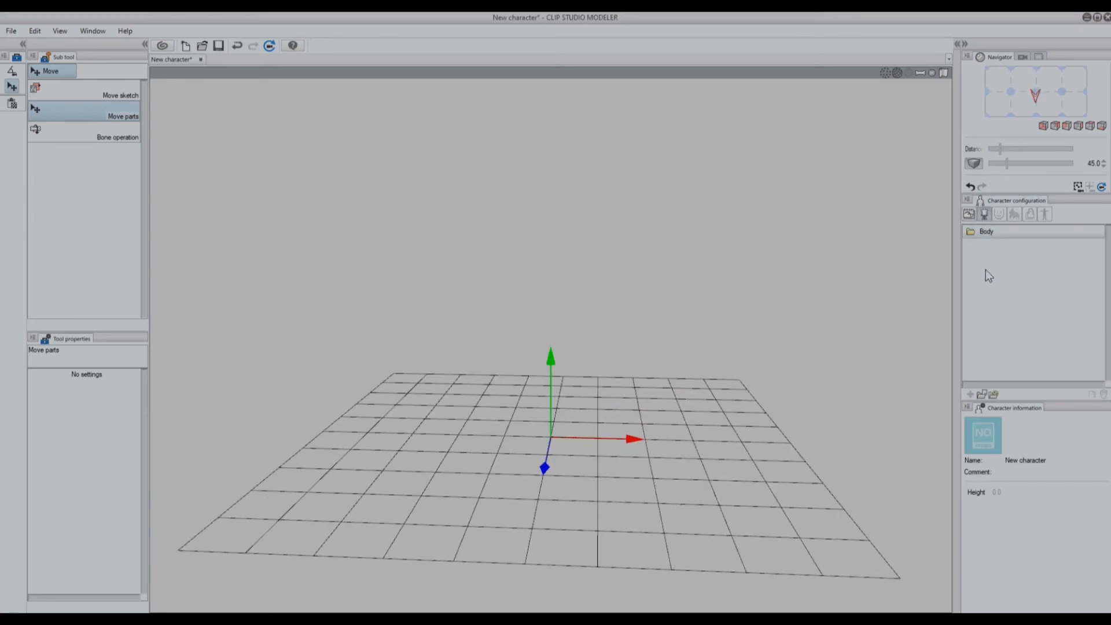
pyautogui.click(981, 394)
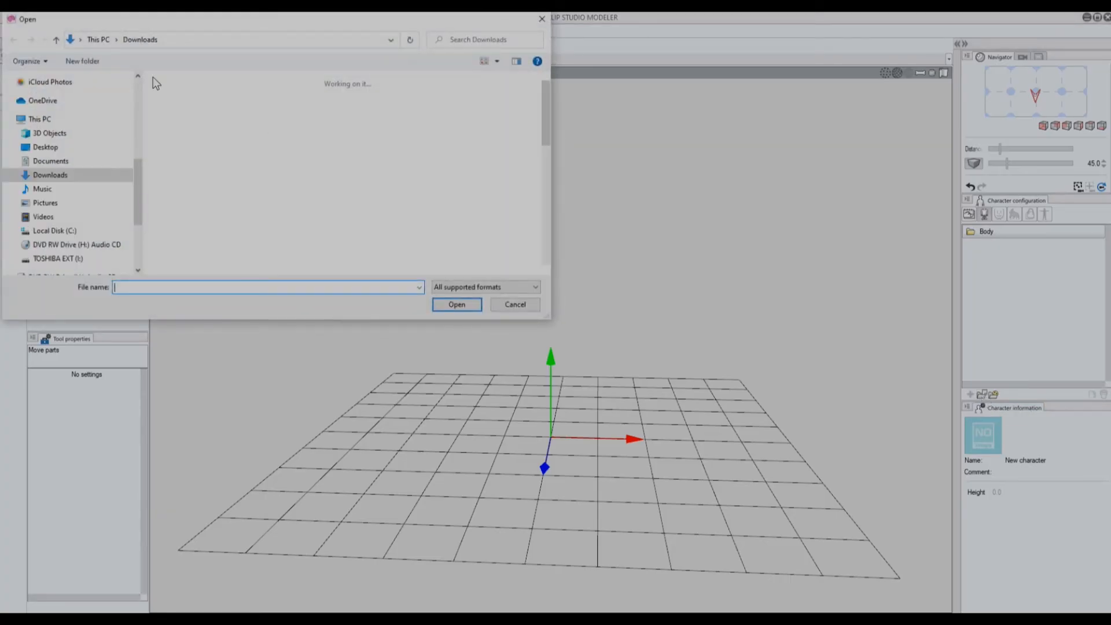
pyautogui.click(182, 40)
pyautogui.write('\\For Clip')
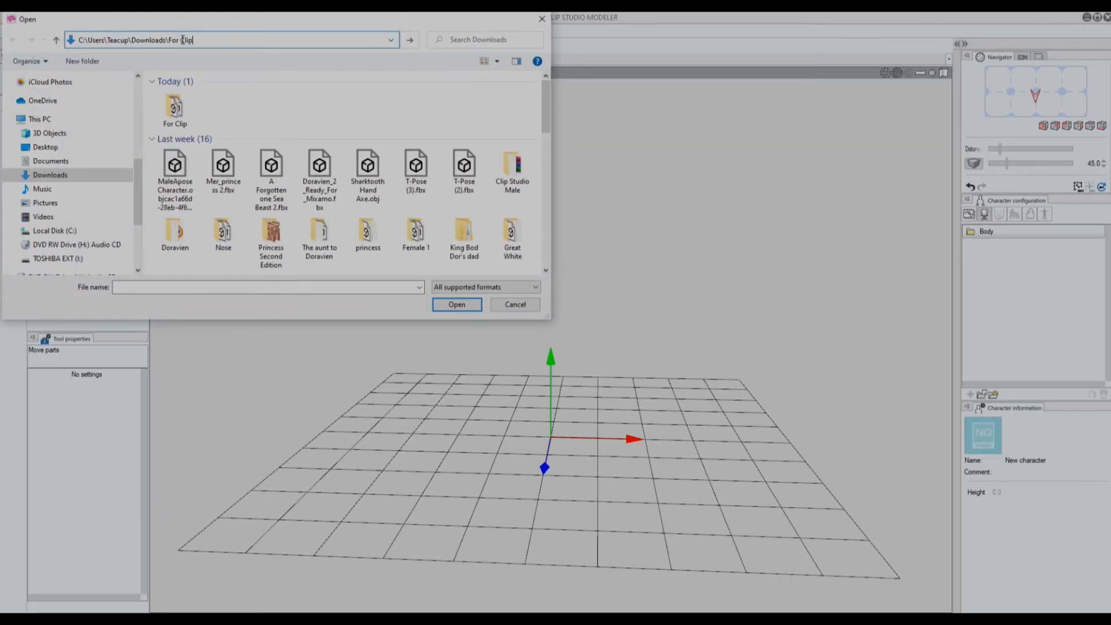
pyautogui.press('Return')
pyautogui.click(193, 94)
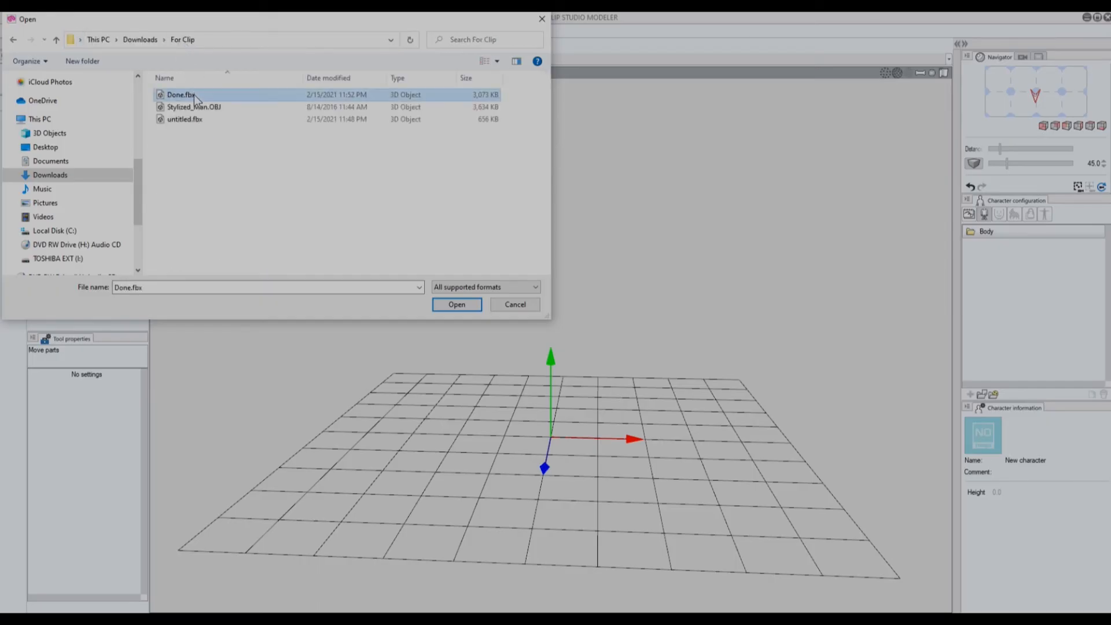
pyautogui.click(454, 306)
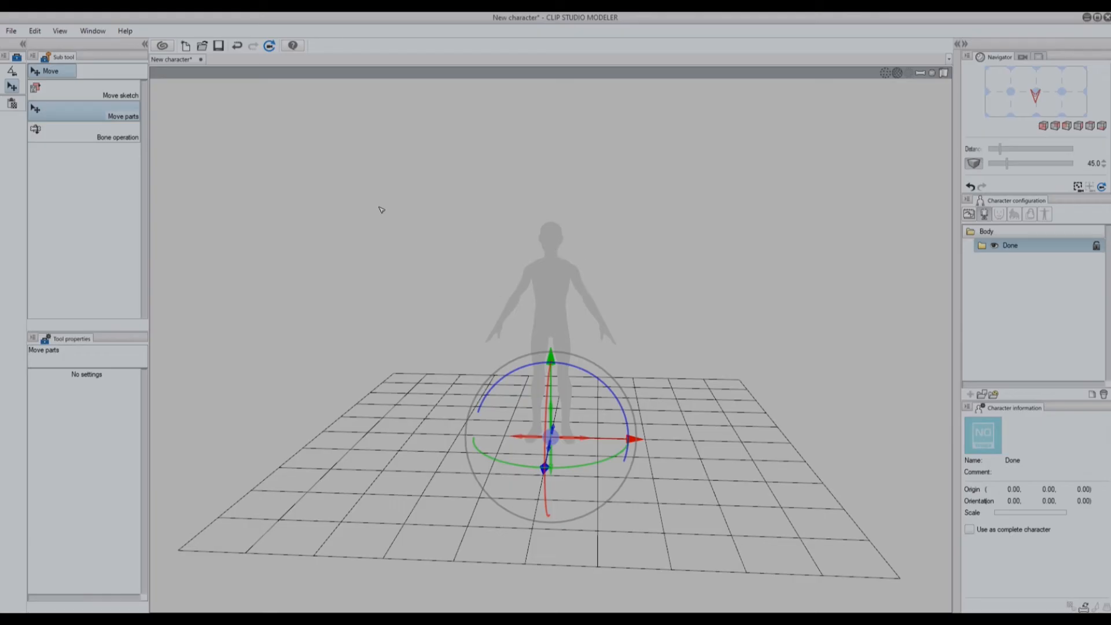
# Turn on the Lighting display so the imported body is shaded.
pyautogui.click(62, 31)
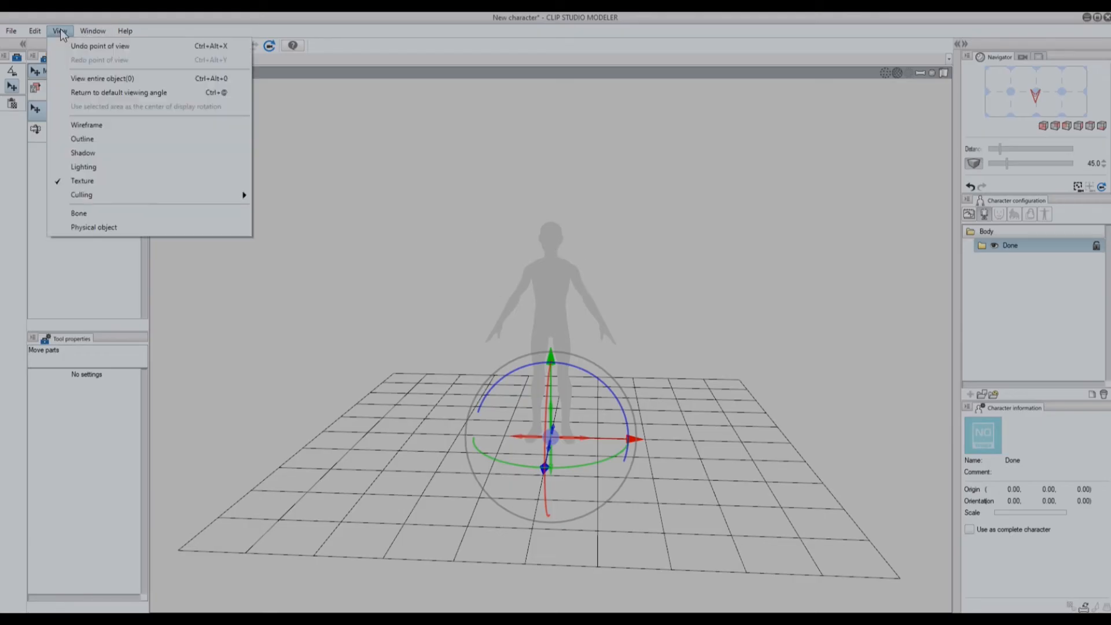
pyautogui.click(79, 168)
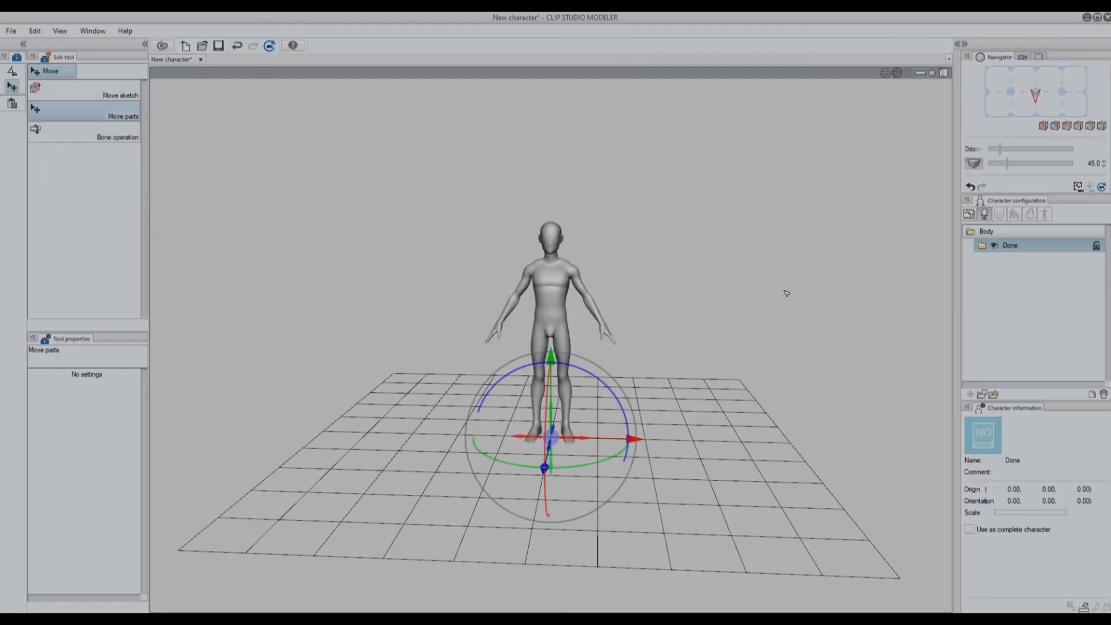
pyautogui.moveTo(1011, 105)
pyautogui.mouseDown()
pyautogui.moveTo(1061, 97)
pyautogui.moveTo(1053, 110)
pyautogui.moveTo(982, 102)
pyautogui.moveTo(1034, 93)
pyautogui.moveTo(1037, 119)
pyautogui.moveTo(1036, 93)
pyautogui.mouseUp()
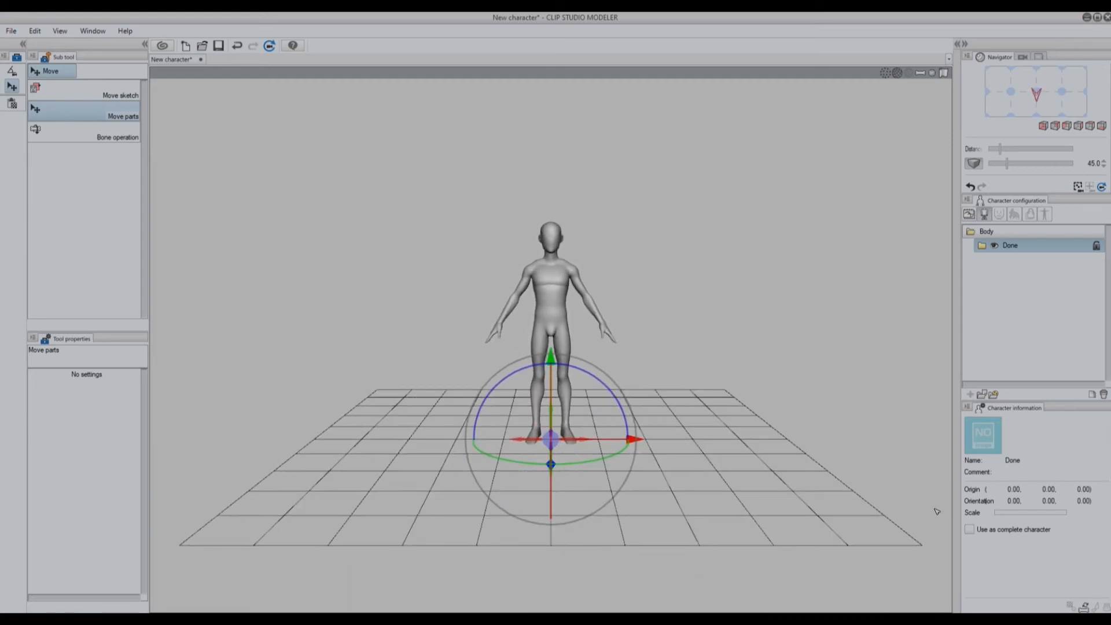
# Set the whole character's height to 170.18 in the character information.
pyautogui.click(968, 214)
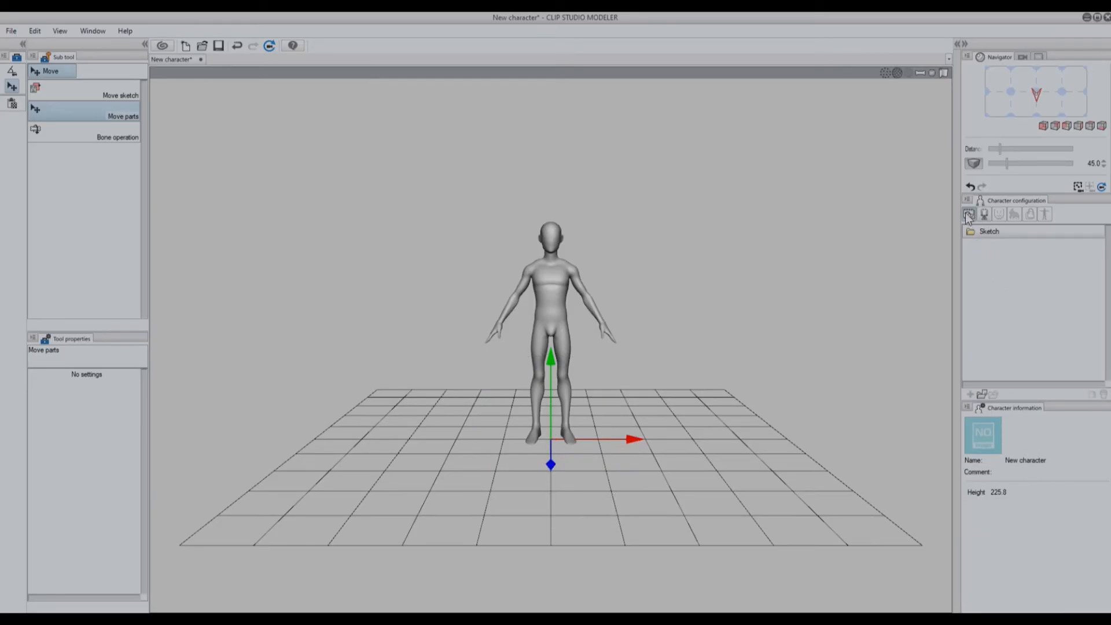
pyautogui.doubleClick(995, 491)
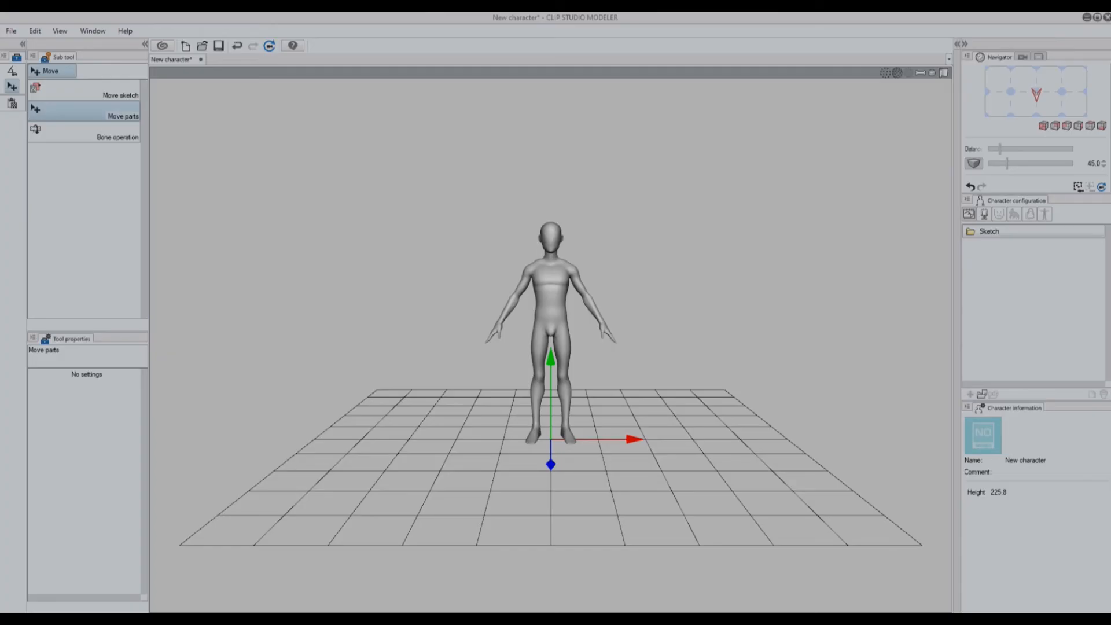
pyautogui.doubleClick(1007, 491)
pyautogui.write('170.18')
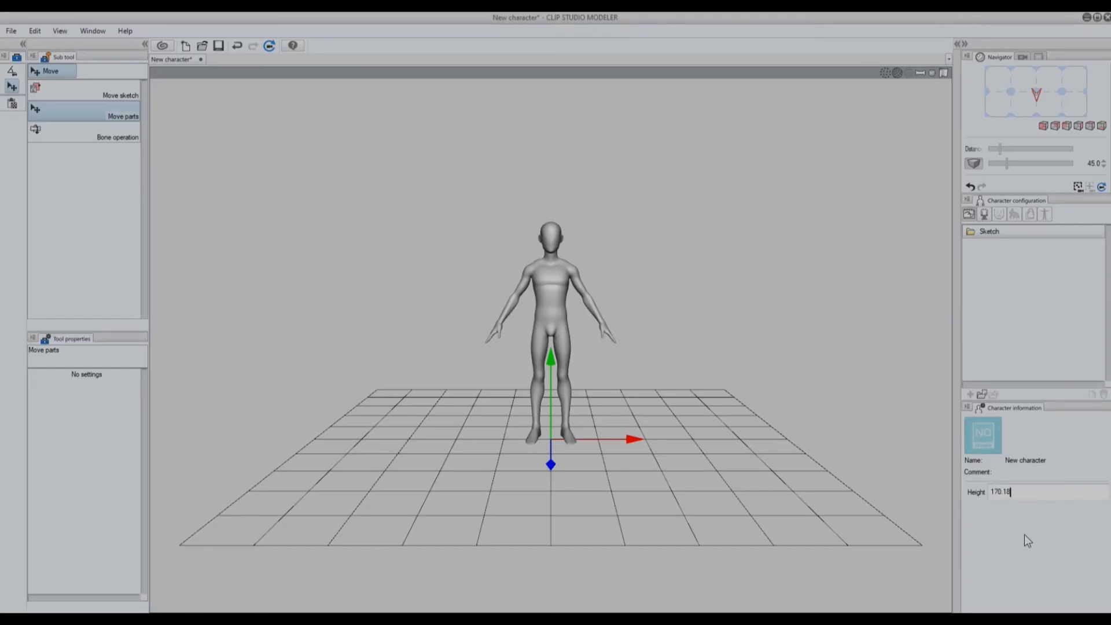
pyautogui.press('Return')
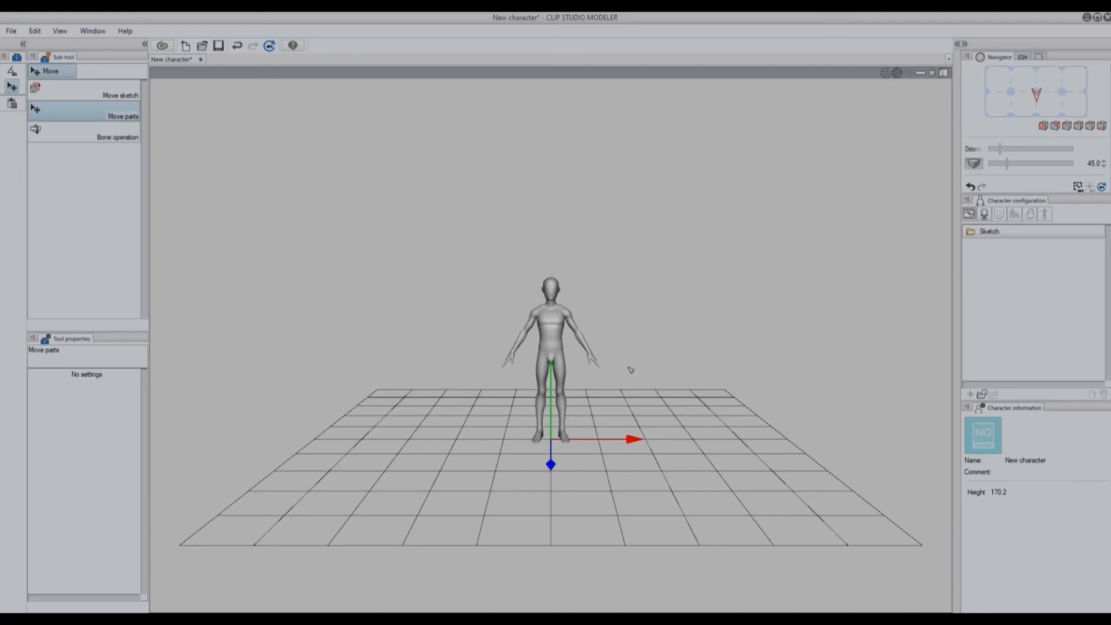
# Start standard bone mapping for the Done body and lower the guide model's arms to match the character's arm angle.
pyautogui.click(984, 214)
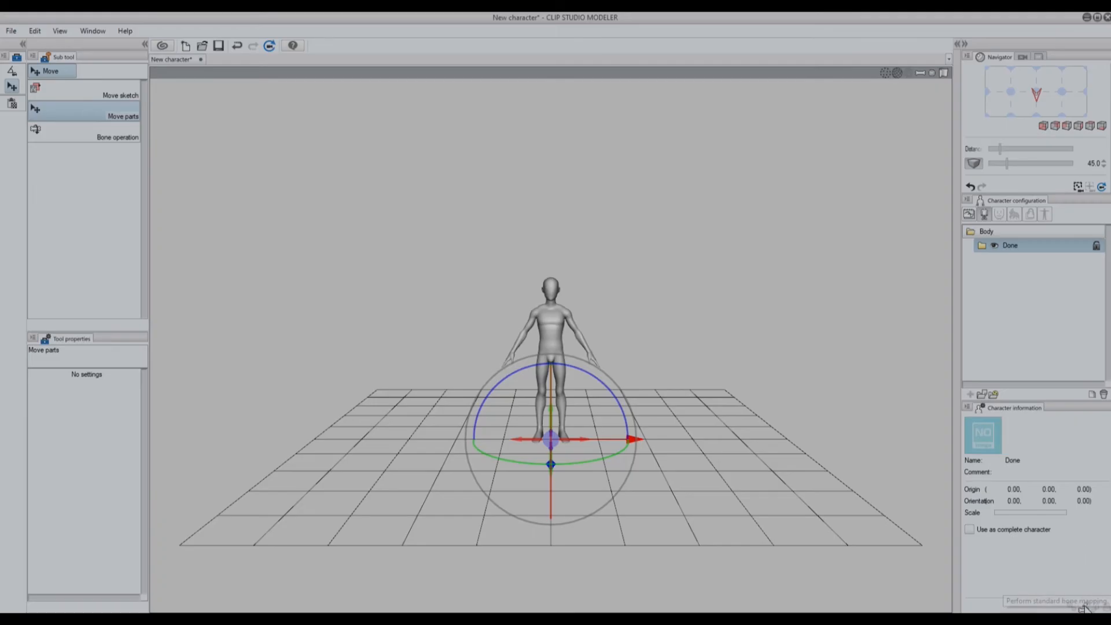
pyautogui.click(1082, 607)
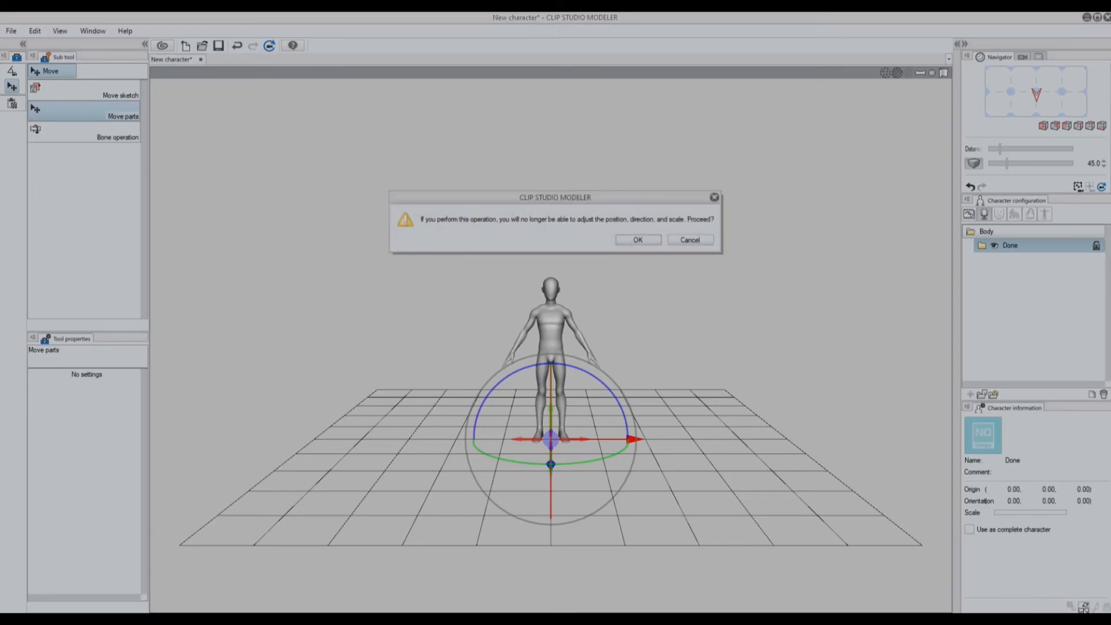
pyautogui.click(646, 240)
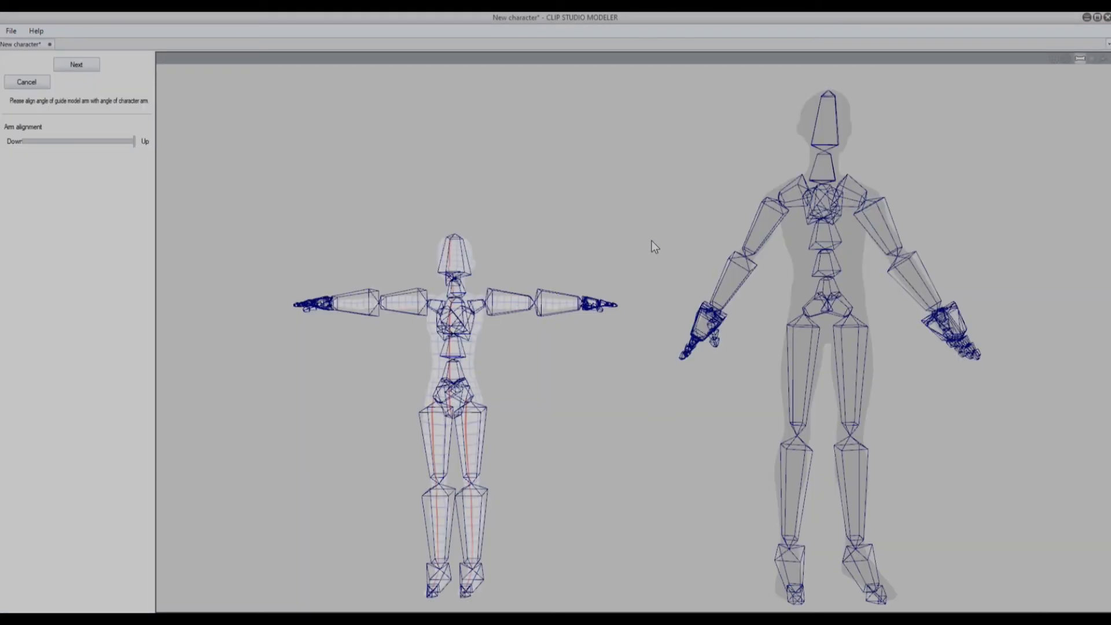
pyautogui.moveTo(140, 141); pyautogui.dragTo(69, 150)
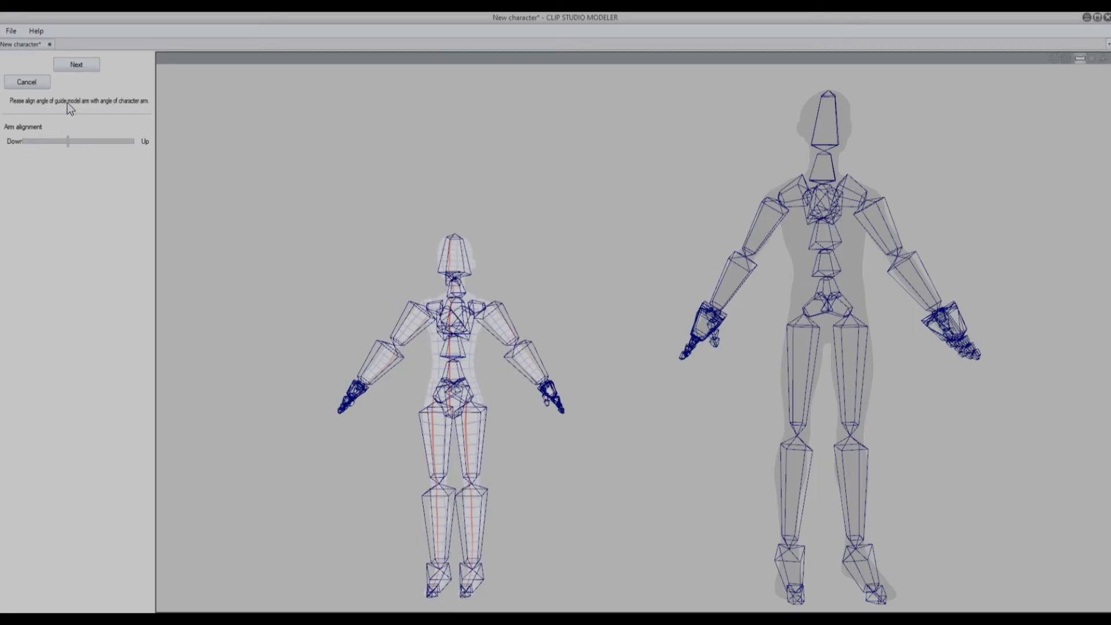
pyautogui.click(73, 63)
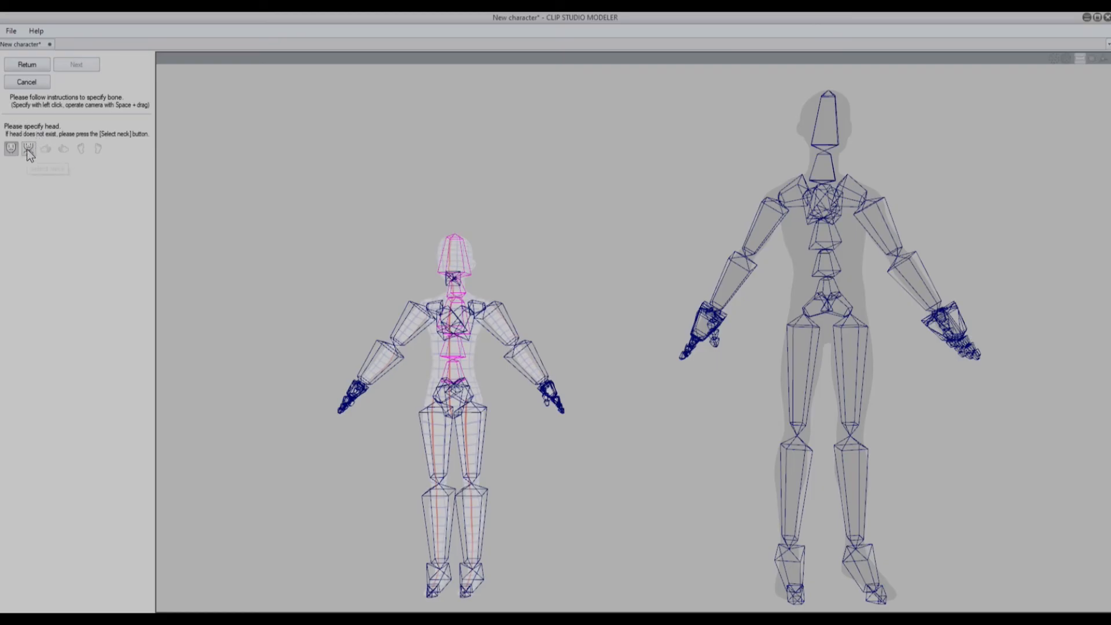
# Specify the head, right arm, left arm, right leg and left leg bones on the character and apply the mapping.
pyautogui.click(828, 122)
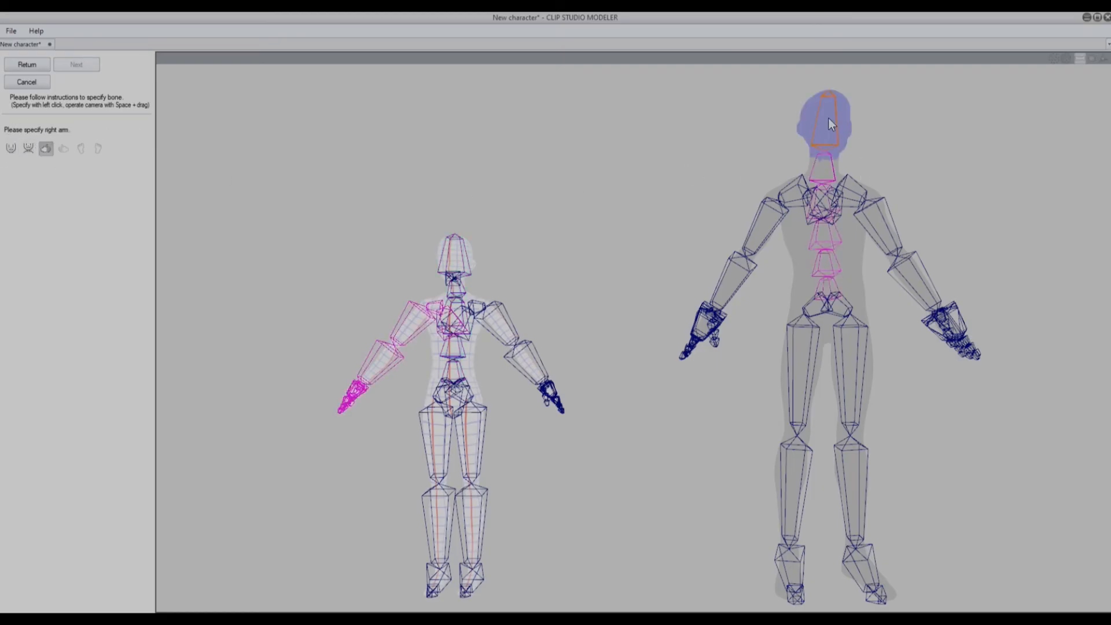
pyautogui.click(699, 331)
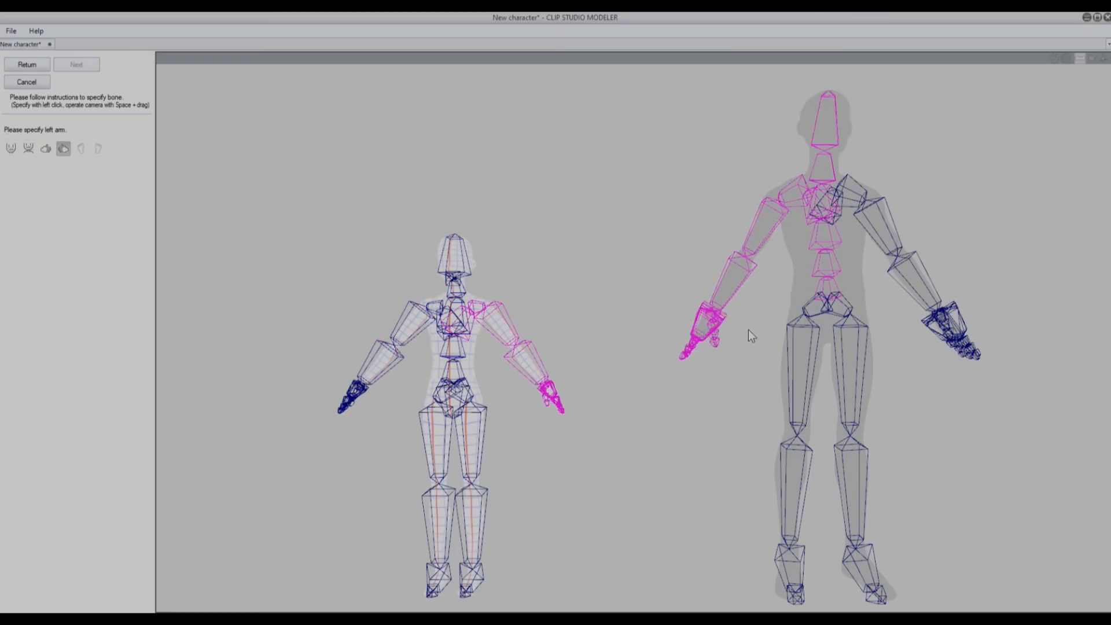
pyautogui.click(952, 327)
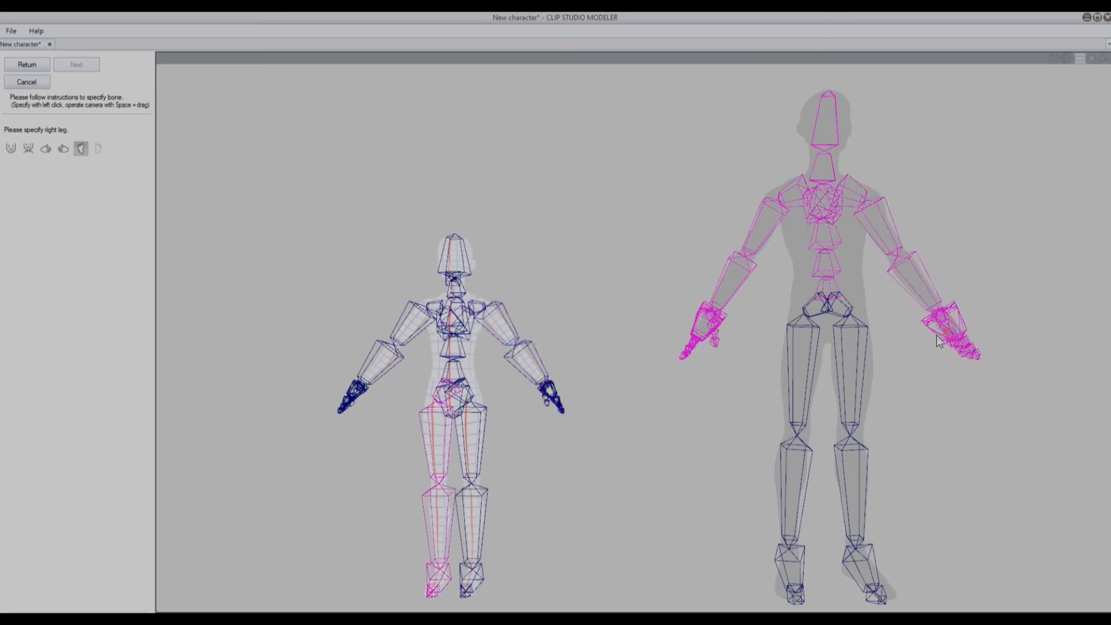
pyautogui.click(788, 575)
pyautogui.click(852, 570)
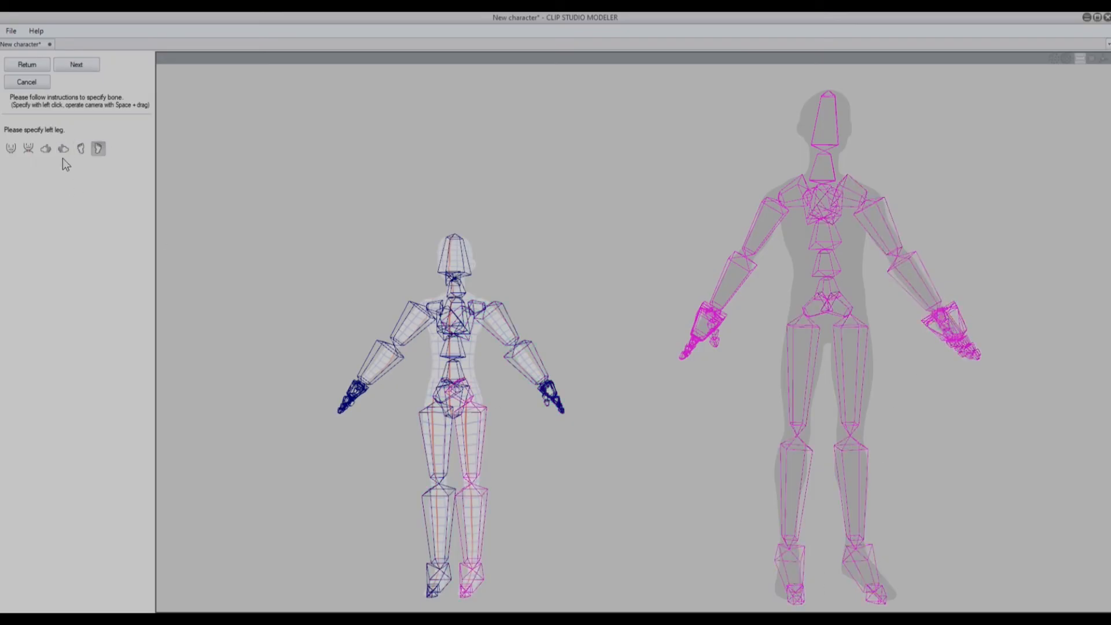
pyautogui.click(77, 65)
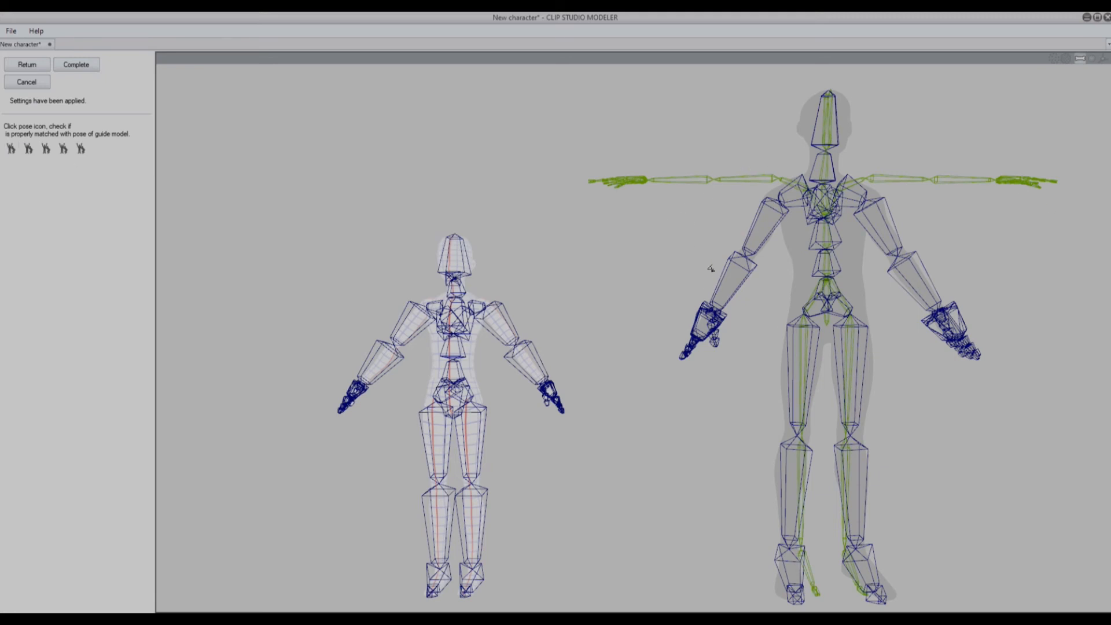
# Check the mapped skeleton against the guide model in all five test poses and complete the standard bone mapping.
pyautogui.click(11, 149)
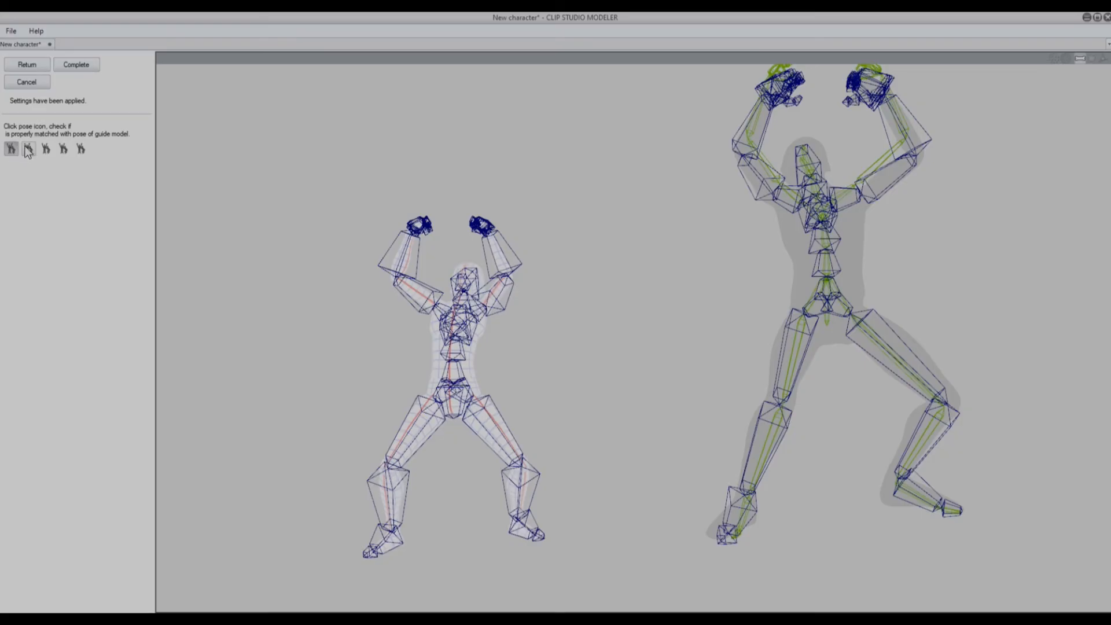
pyautogui.click(28, 150)
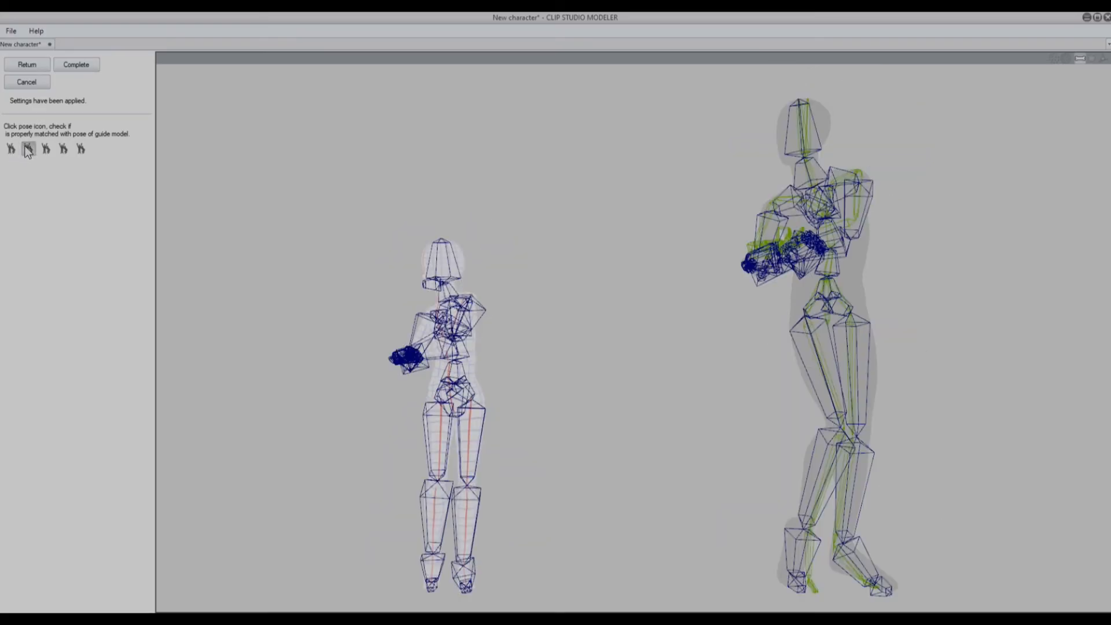
pyautogui.click(45, 150)
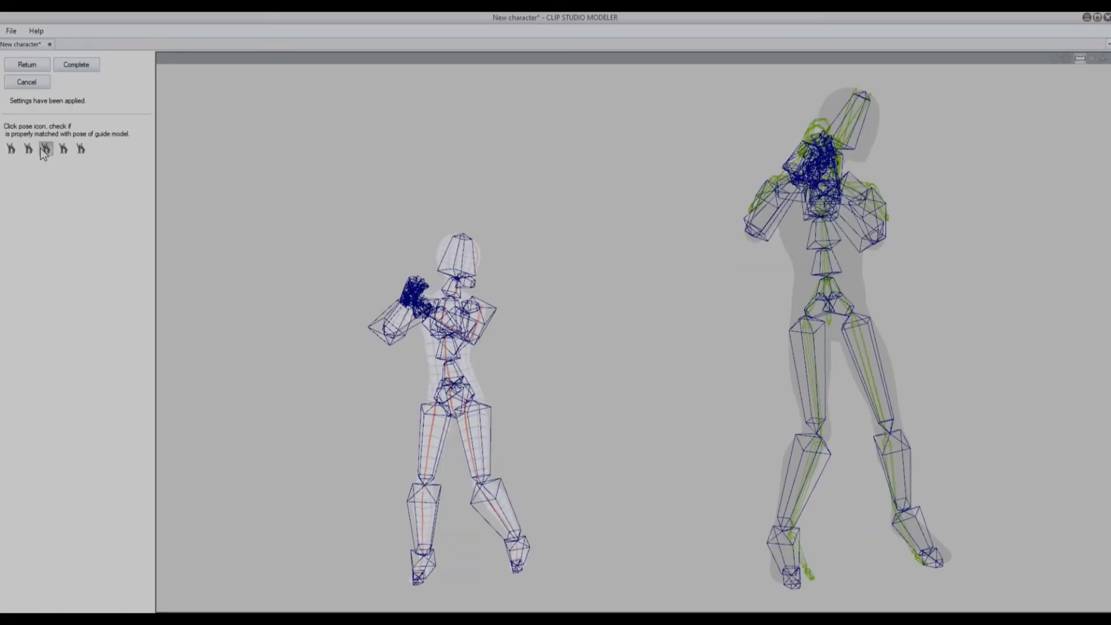
pyautogui.click(63, 149)
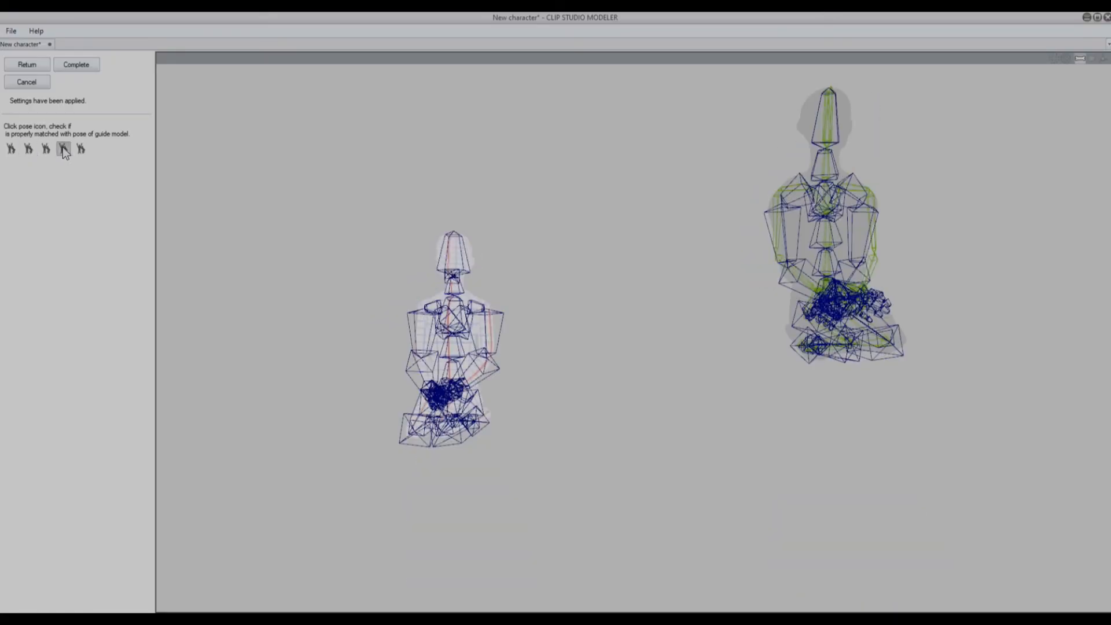
pyautogui.click(80, 149)
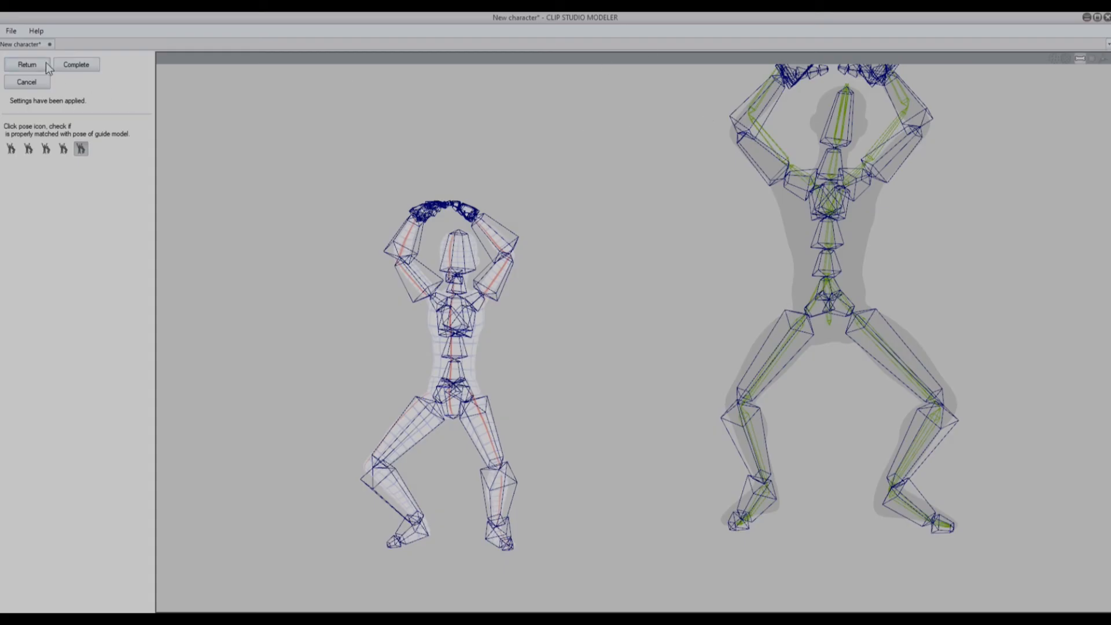
pyautogui.click(77, 64)
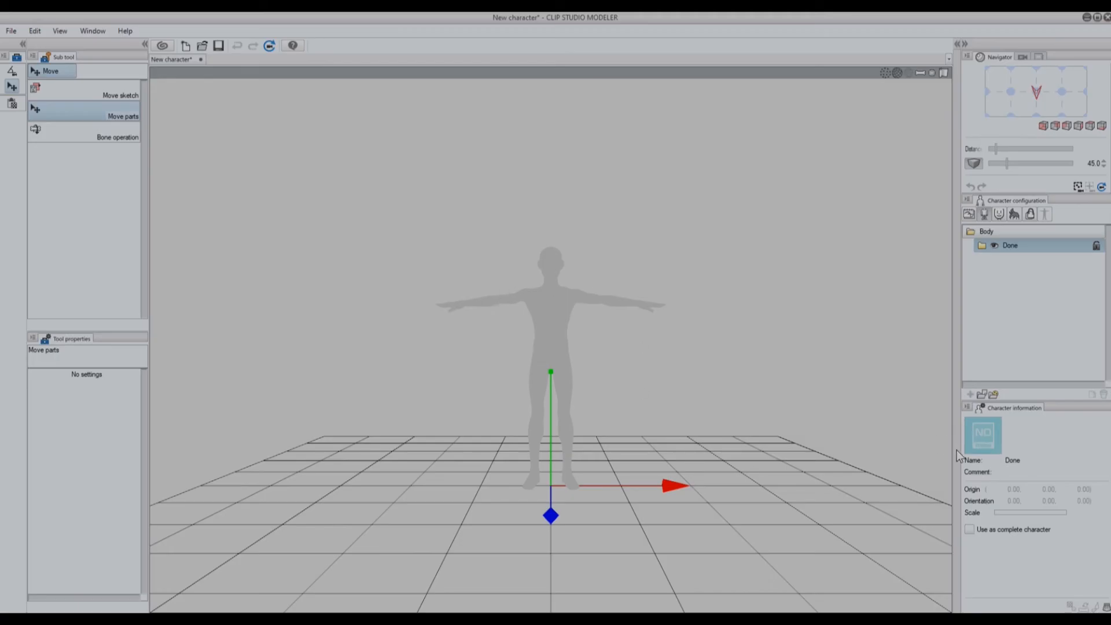
# Turn on the Lighting display so the body is shaded for its thumbnail.
pyautogui.click(980, 442)
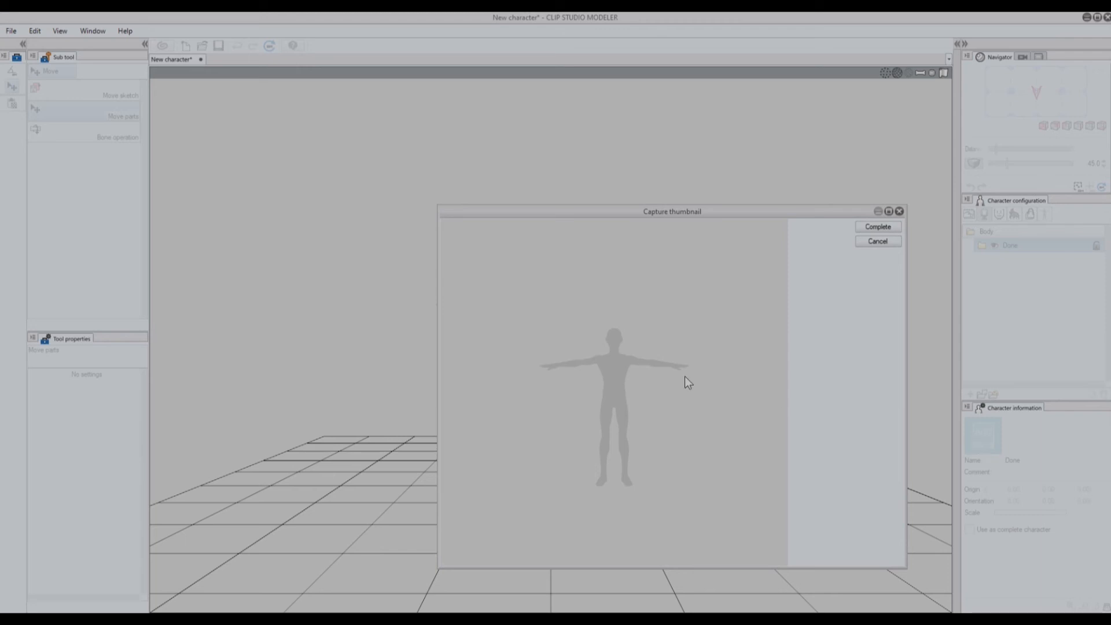
pyautogui.click(870, 242)
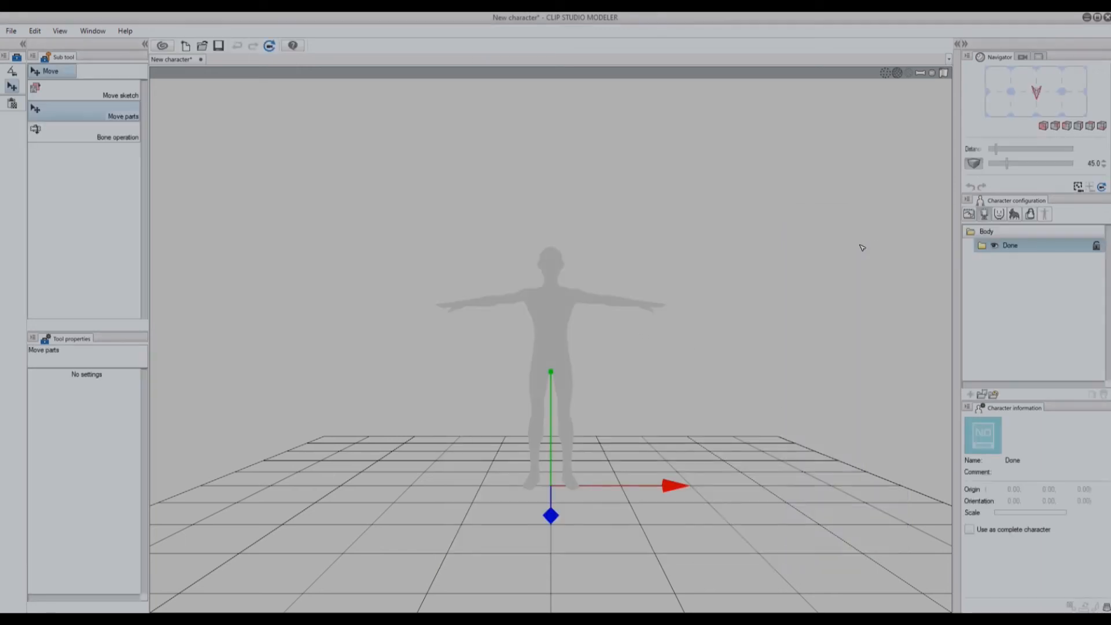
pyautogui.click(59, 31)
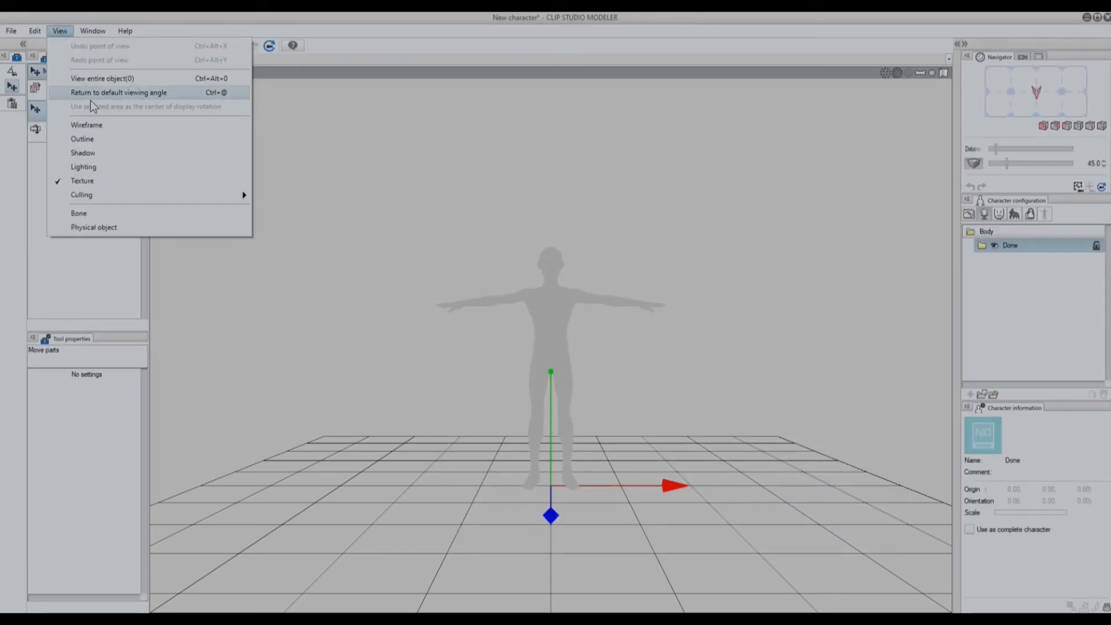
pyautogui.click(110, 167)
# Capture a thumbnail for the Done body with the model rotated to a slightly angled view.
pyautogui.click(985, 436)
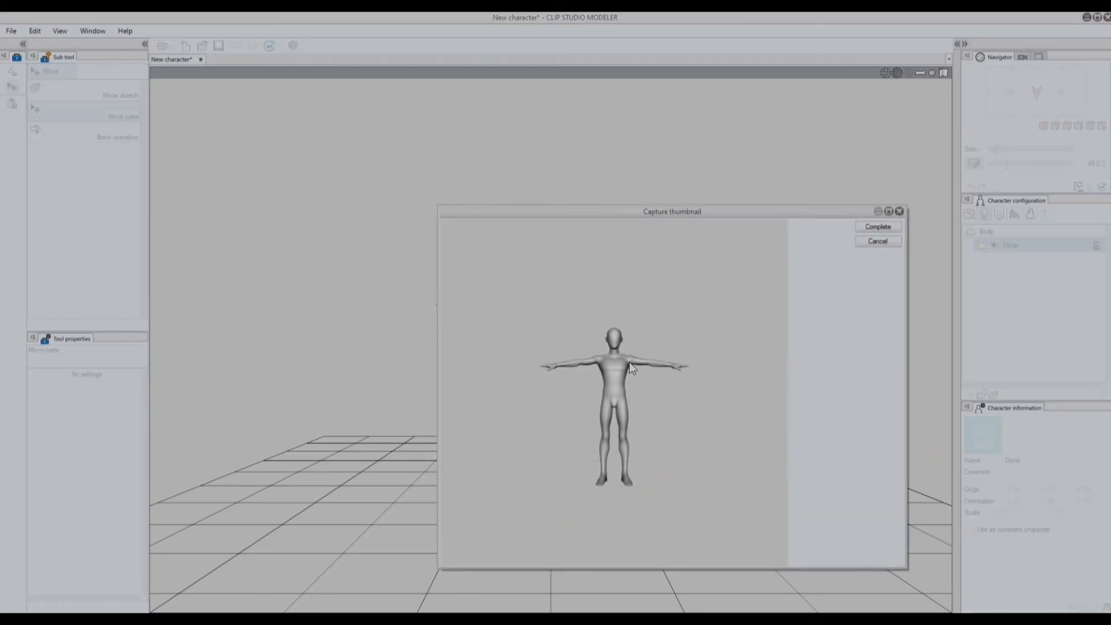
pyautogui.moveTo(509, 415)
pyautogui.mouseDown()
pyautogui.moveTo(657, 429)
pyautogui.moveTo(865, 394)
pyautogui.moveTo(657, 411)
pyautogui.moveTo(514, 399)
pyautogui.mouseUp()
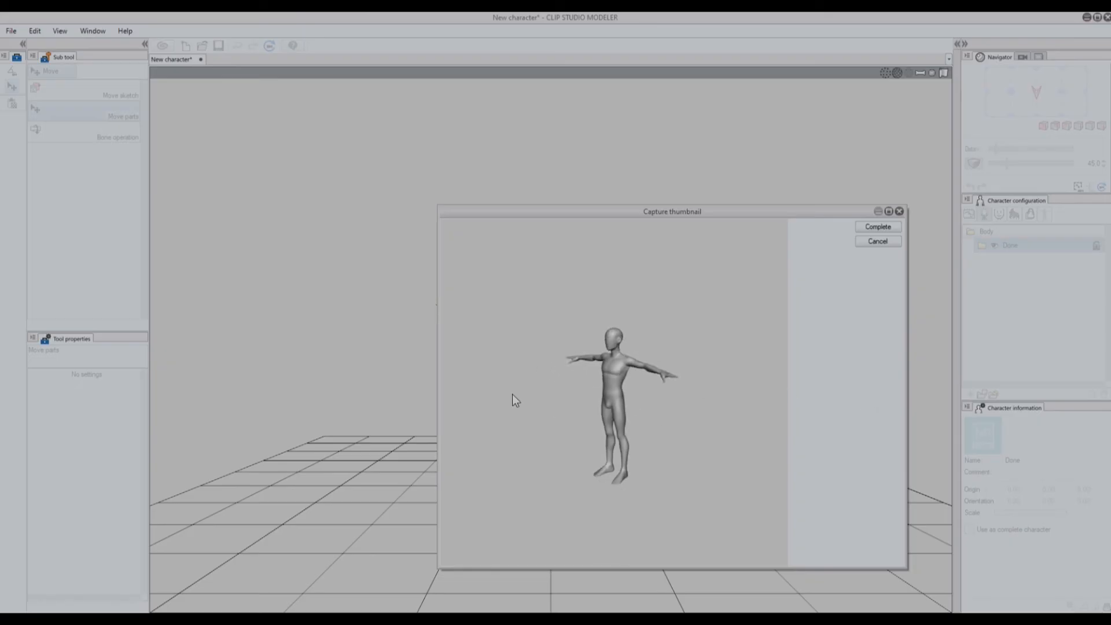
pyautogui.click(877, 227)
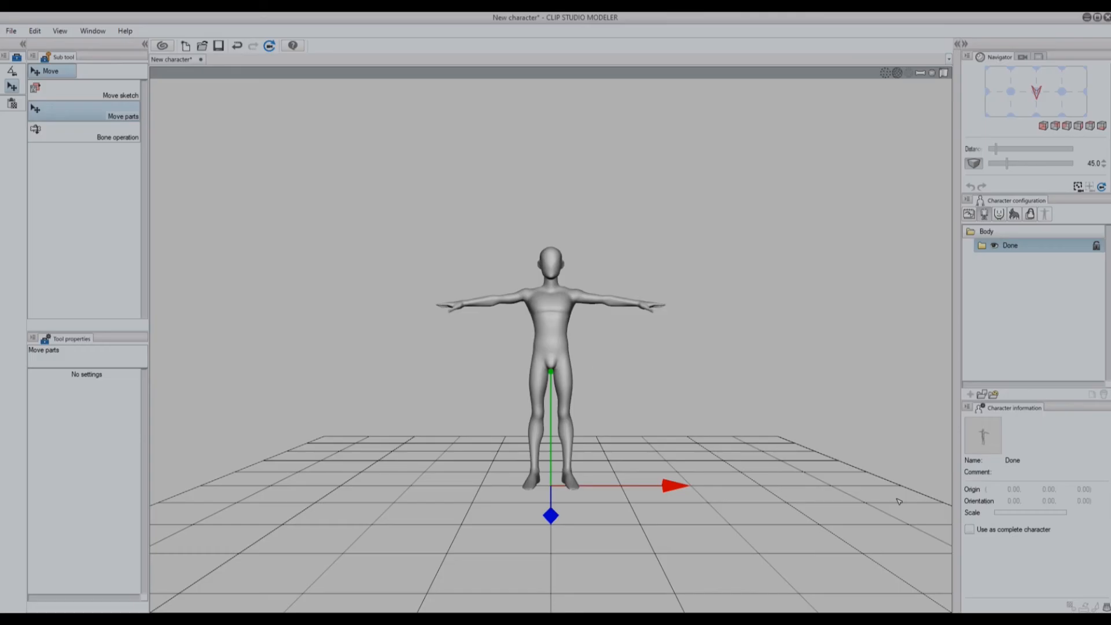
pyautogui.click(968, 530)
pyautogui.click(969, 530)
pyautogui.click(1013, 214)
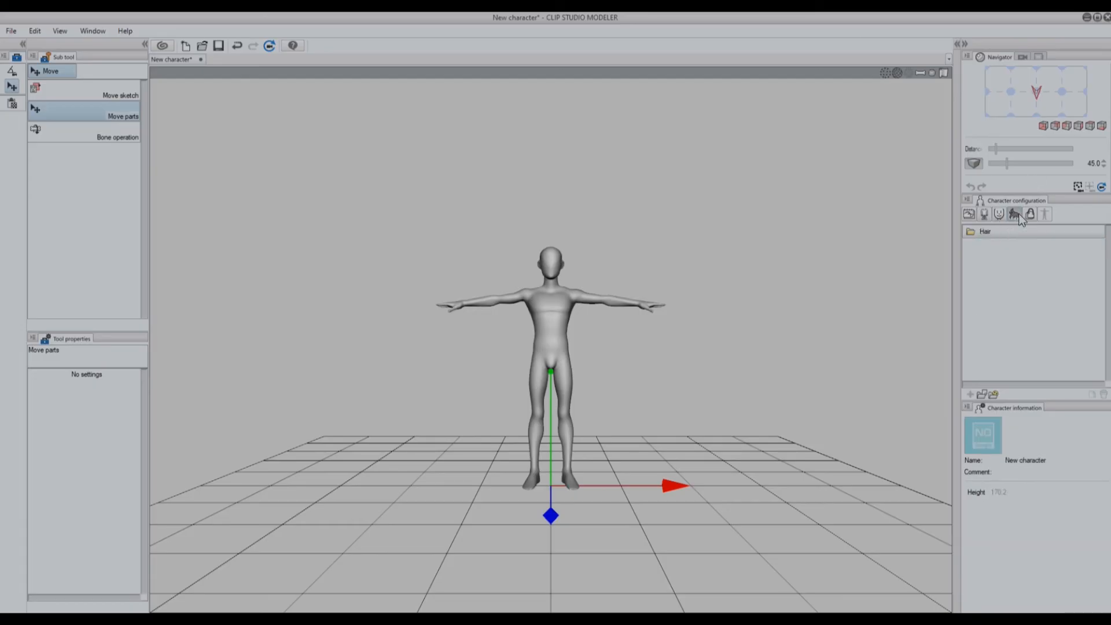
pyautogui.click(1030, 214)
# Register the character as a new material named Joe in the Needs Organized folder.
pyautogui.click(9, 30)
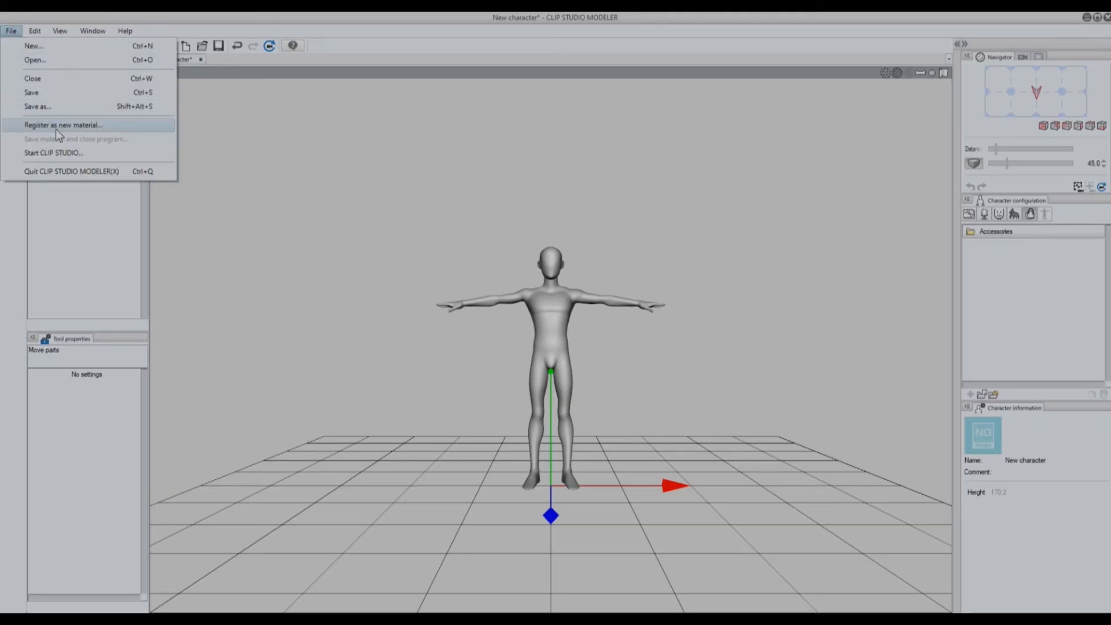
pyautogui.click(56, 128)
pyautogui.click(523, 228)
pyautogui.click(591, 244)
pyautogui.moveTo(466, 227); pyautogui.dragTo(394, 225)
pyautogui.write('Joe')
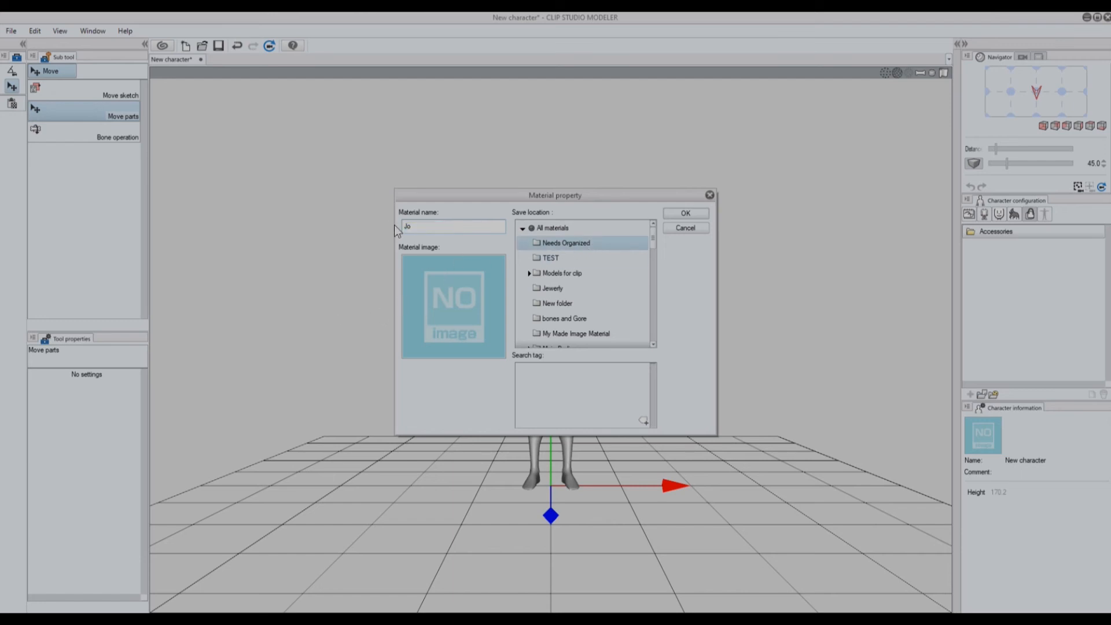
pyautogui.click(685, 214)
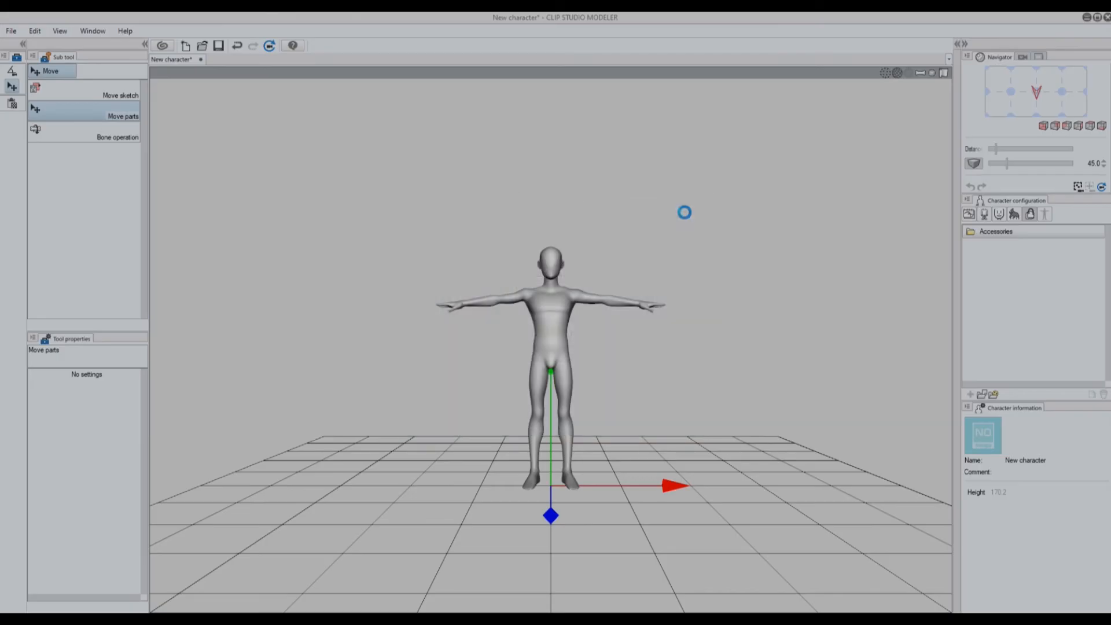
# Start registering the character again as a new material, named Henry and saved in the Needs Organized folder.
pyautogui.click(12, 32)
pyautogui.click(63, 125)
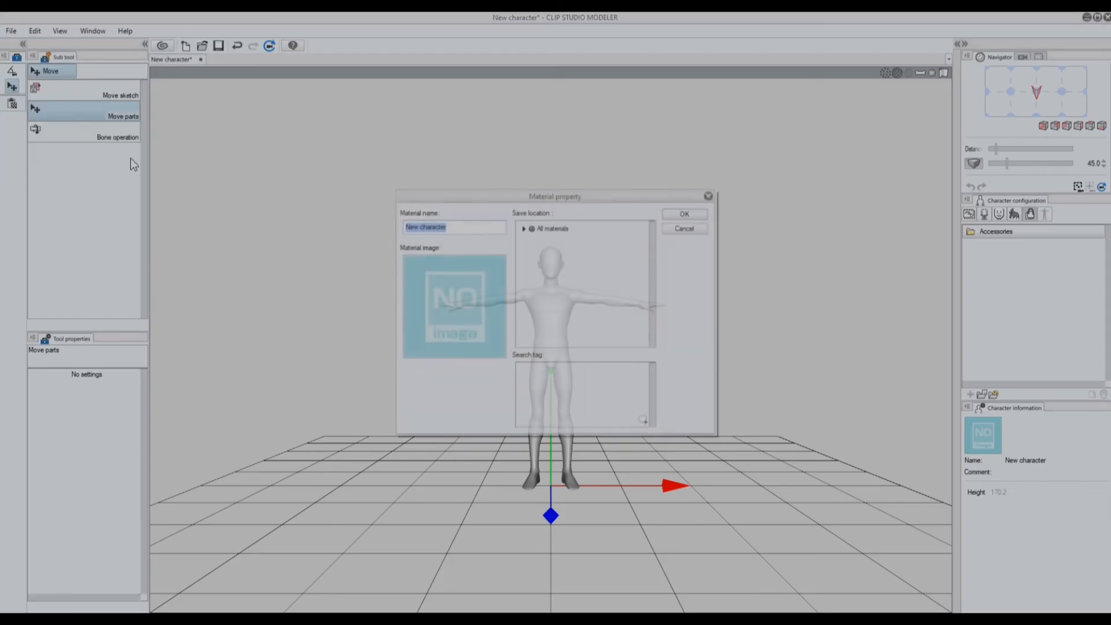
pyautogui.write('Henry')
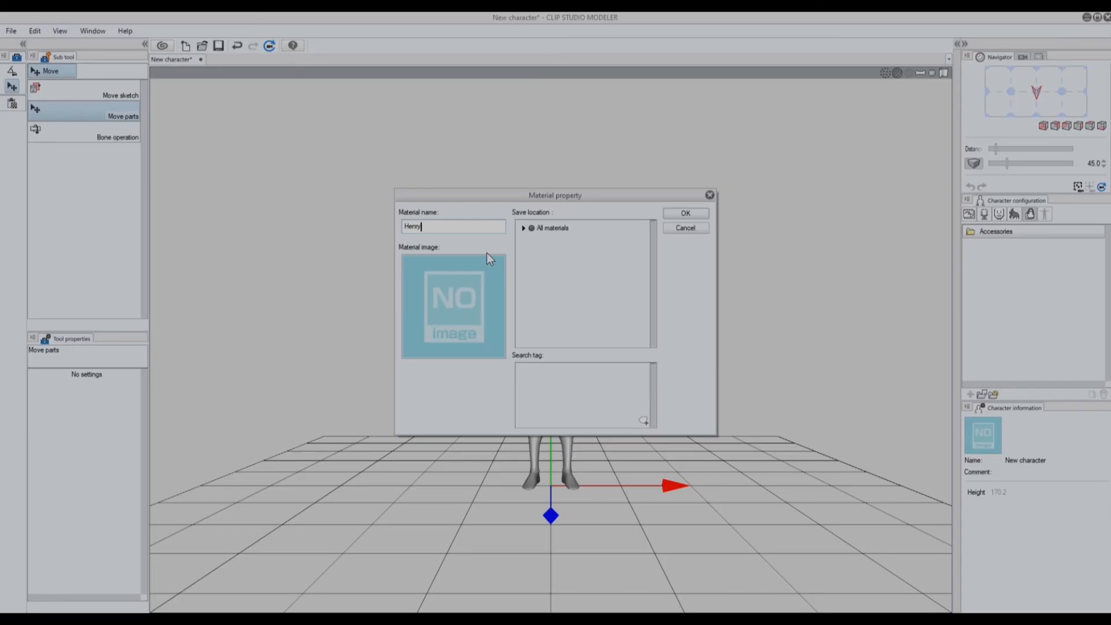
pyautogui.click(529, 226)
pyautogui.click(522, 228)
pyautogui.click(526, 242)
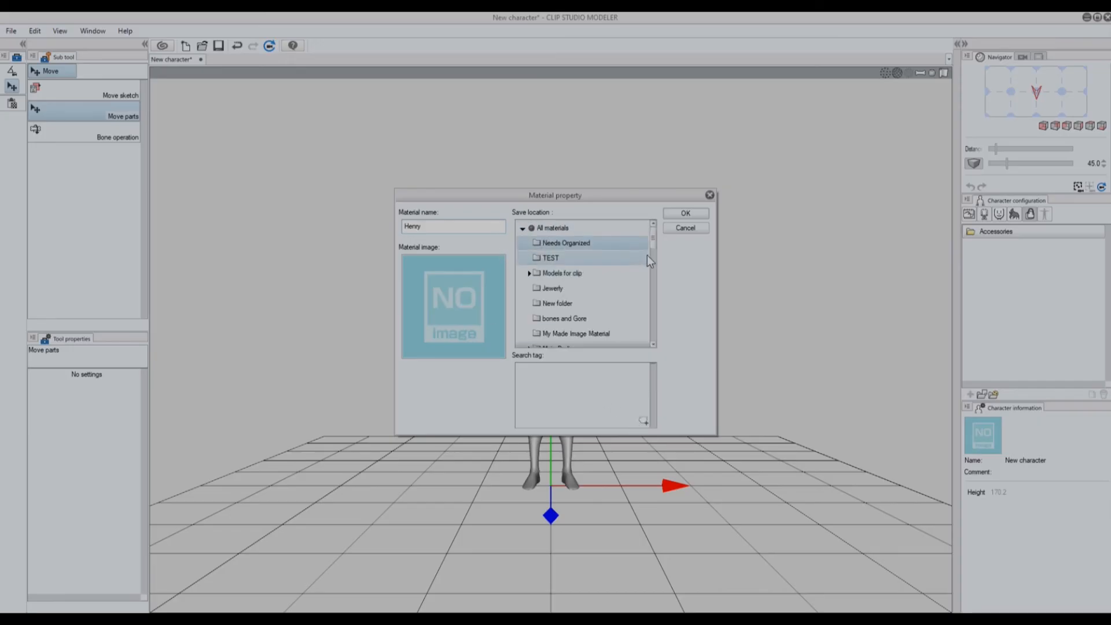
# Add the search tags 3D, Joe and Henry to the material and confirm its registration.
pyautogui.click(642, 420)
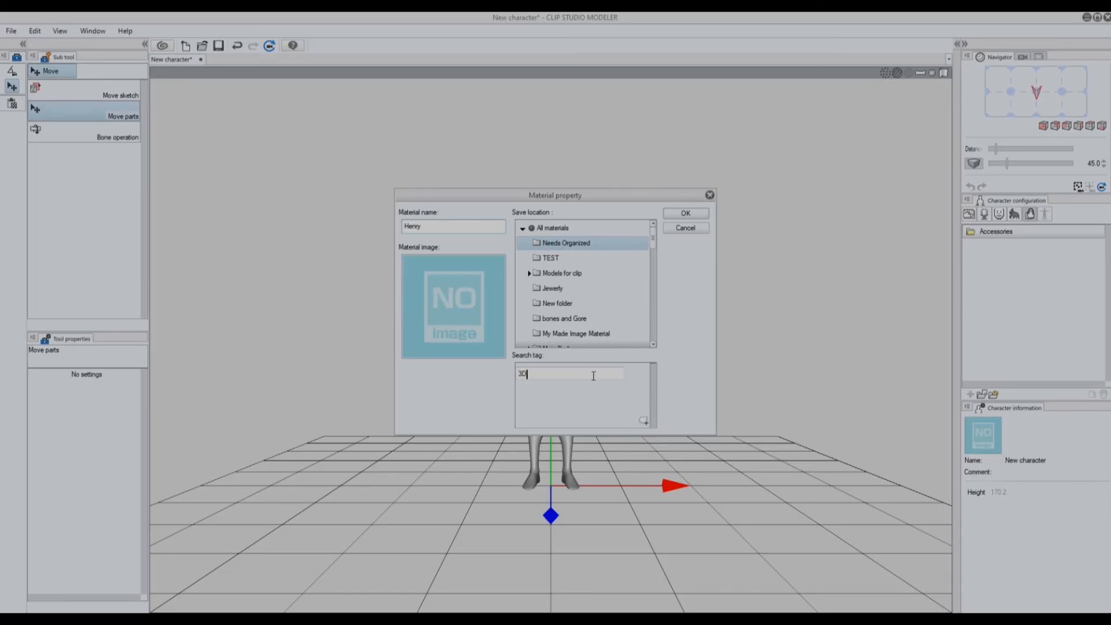
pyautogui.click(641, 420)
pyautogui.write('Joe')
pyautogui.press('Return')
pyautogui.click(643, 420)
pyautogui.write('Henr')
pyautogui.press('BackSpace')
pyautogui.write('nry')
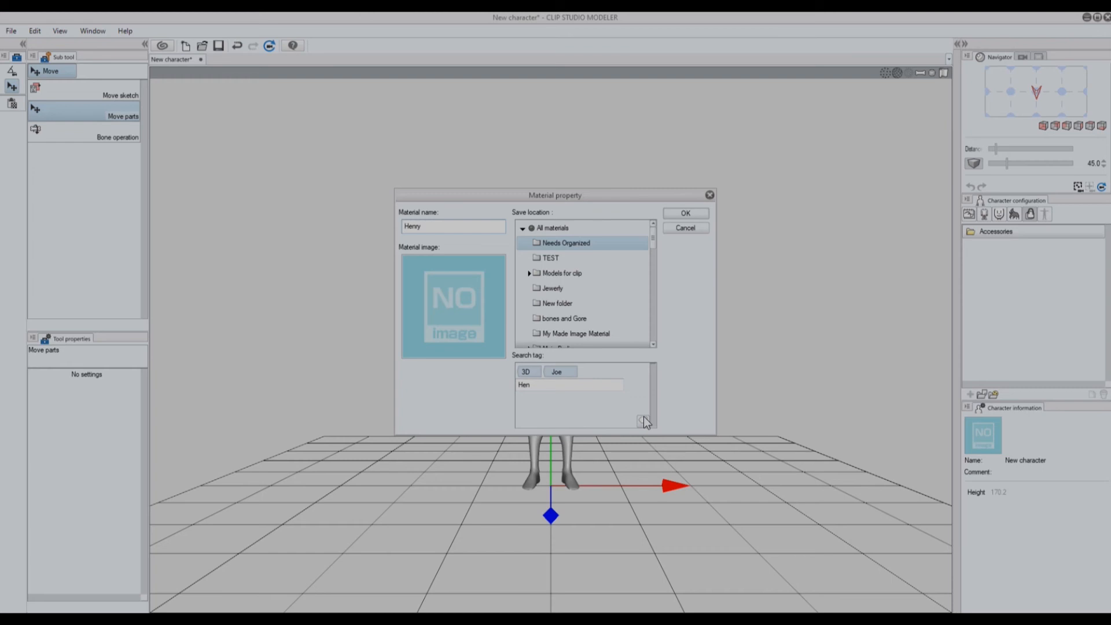
pyautogui.press('Return')
pyautogui.click(697, 213)
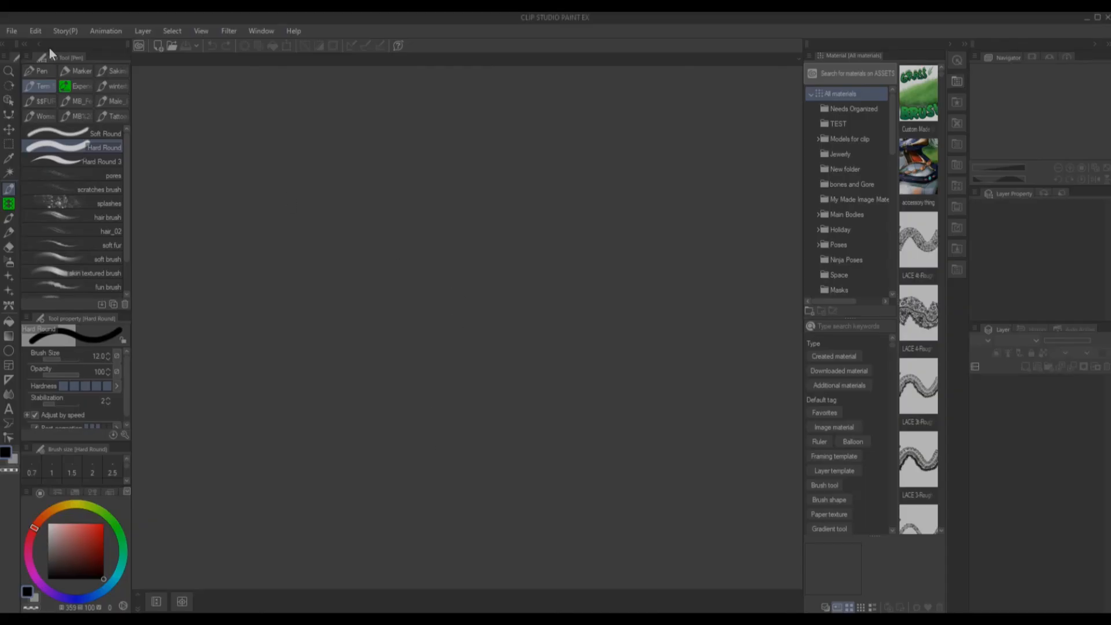
# Switch to CLIP STUDIO PAINT and create a new 11 x 8.5 in illustration canvas at 600 dpi.
pyautogui.click(12, 30)
pyautogui.click(25, 41)
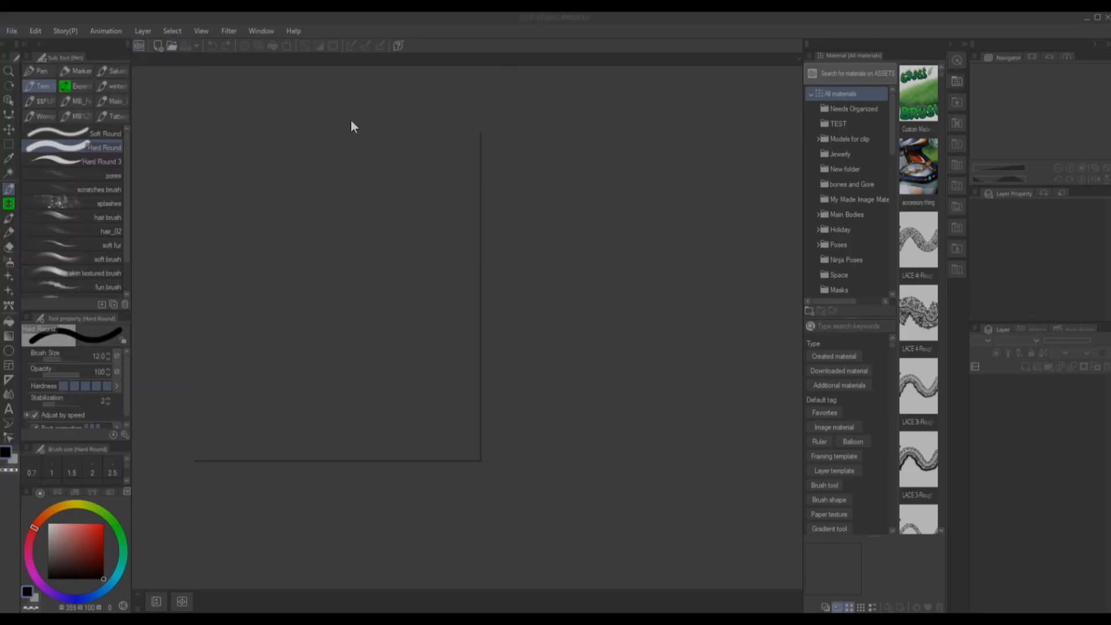
pyautogui.click(448, 153)
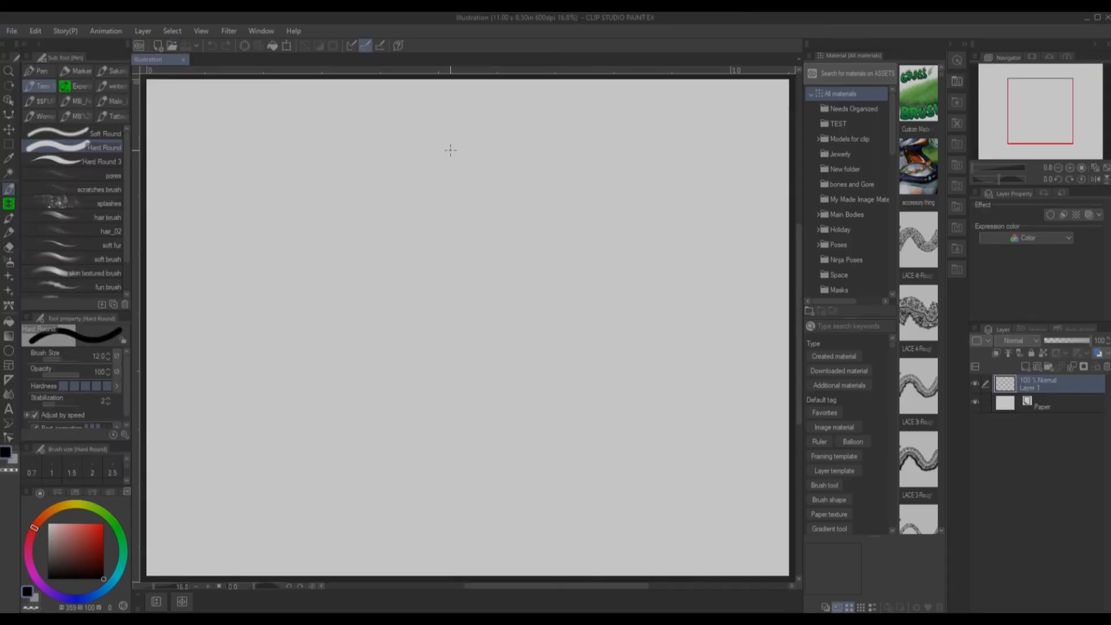
pyautogui.scroll(1, 586, 198)
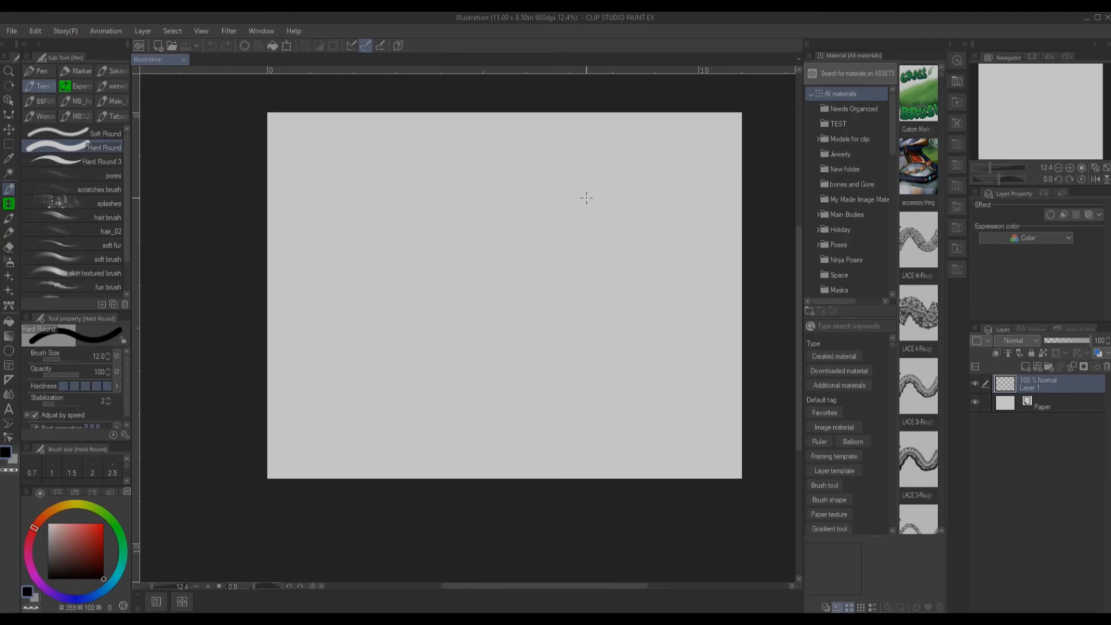
# Place the Henry 3D character from the Needs Organized material folder onto the canvas.
pyautogui.click(845, 108)
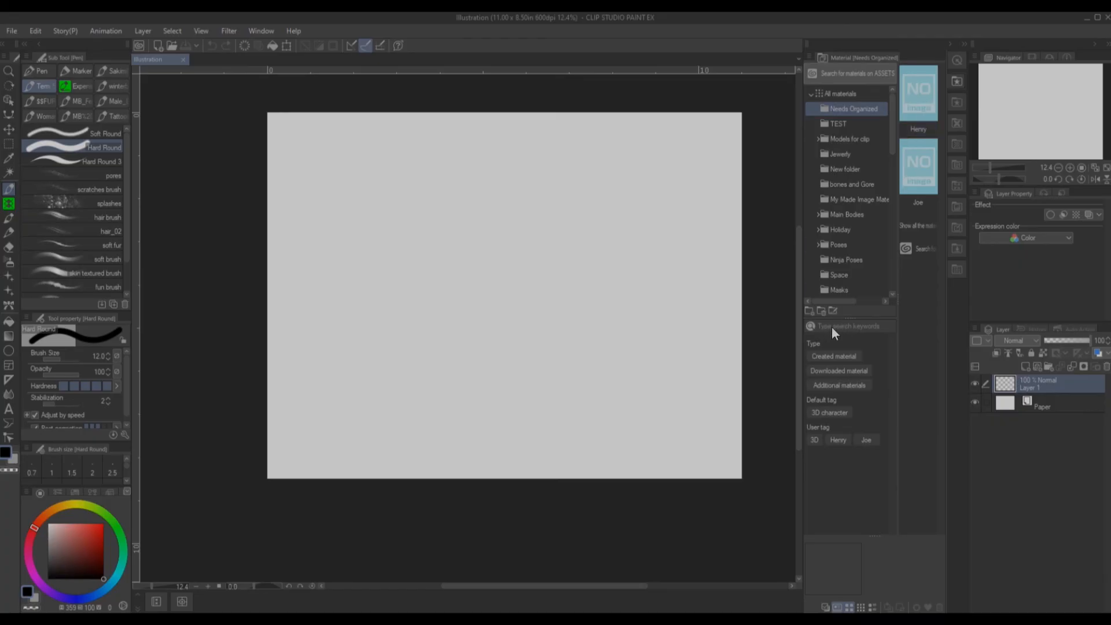
pyautogui.click(922, 93)
pyautogui.moveTo(926, 87); pyautogui.dragTo(476, 315)
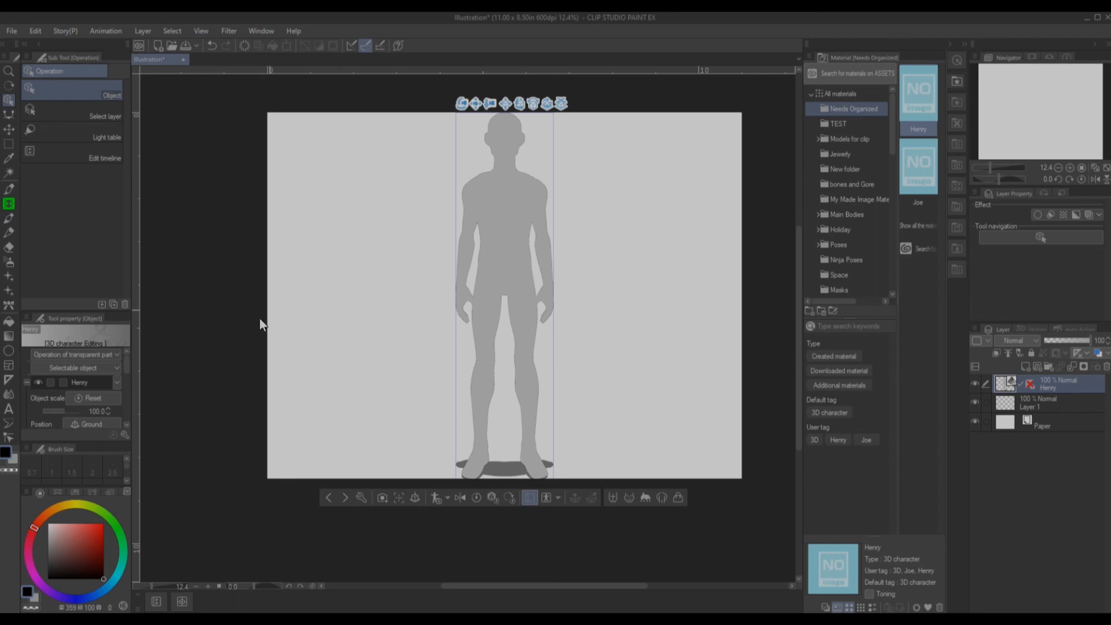
# Turn off Shadow in the Henry character's detailed Light Source settings.
pyautogui.click(124, 433)
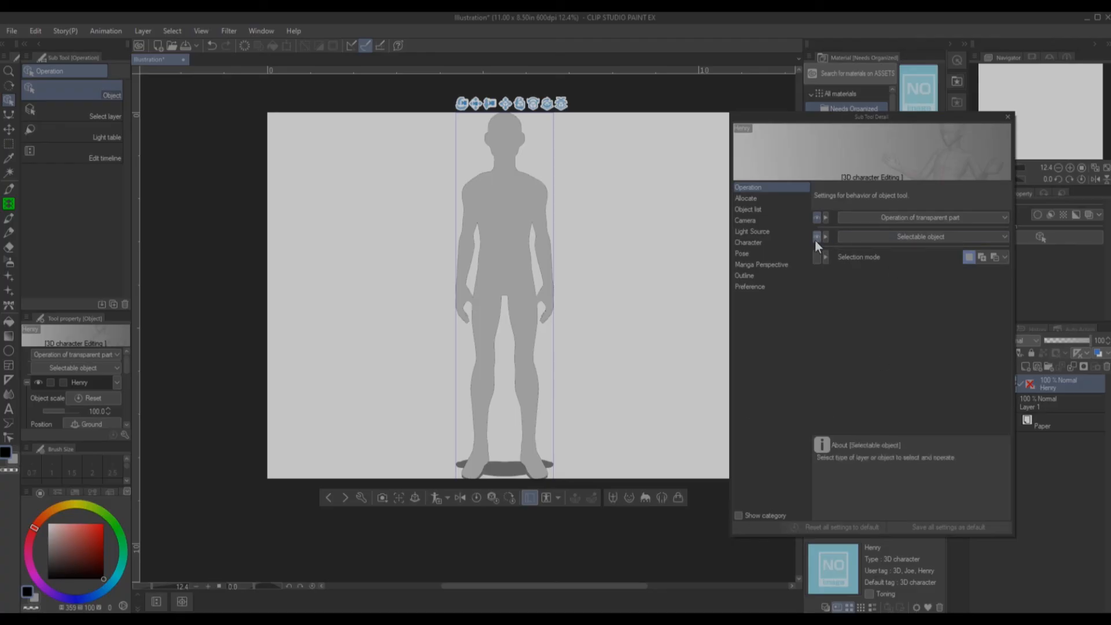
pyautogui.click(763, 232)
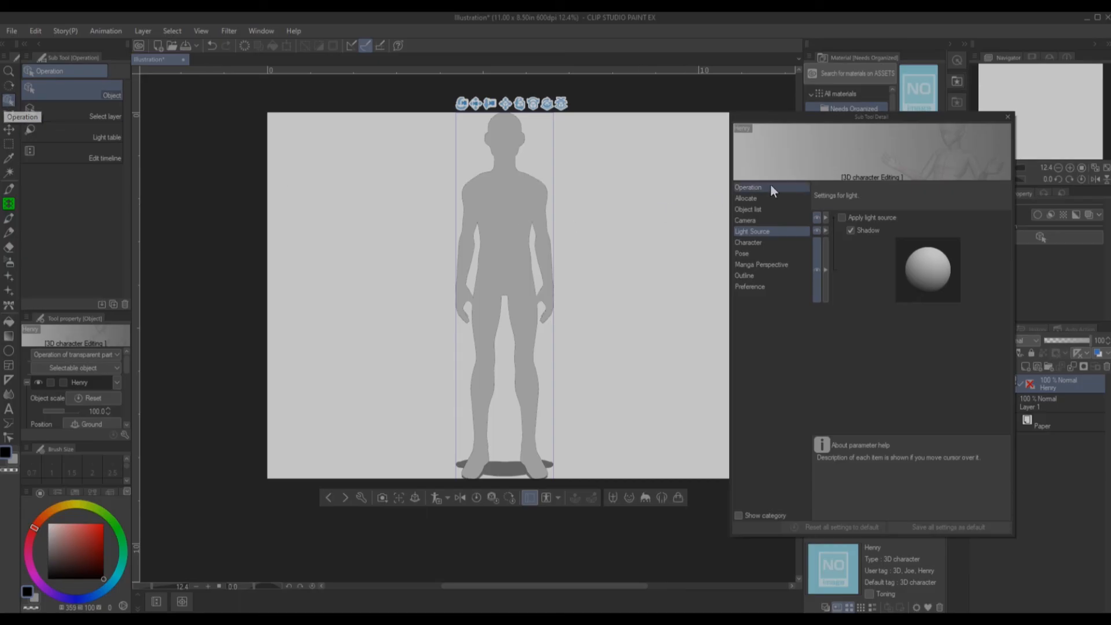
pyautogui.click(851, 231)
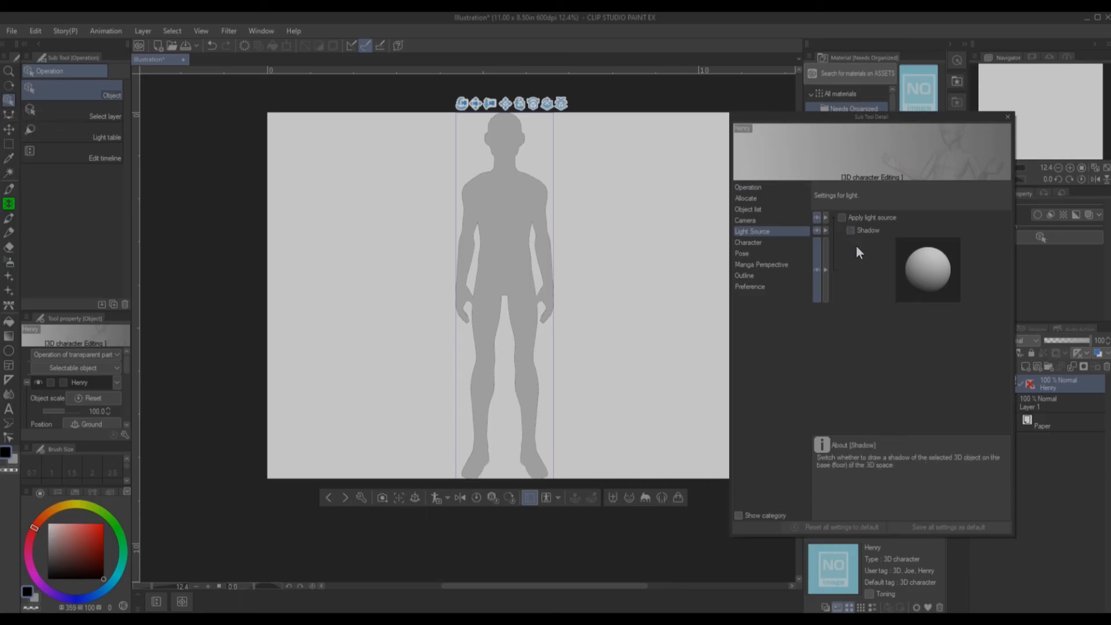
# Turn on Apply light source for the Henry character and close its detailed settings.
pyautogui.click(841, 217)
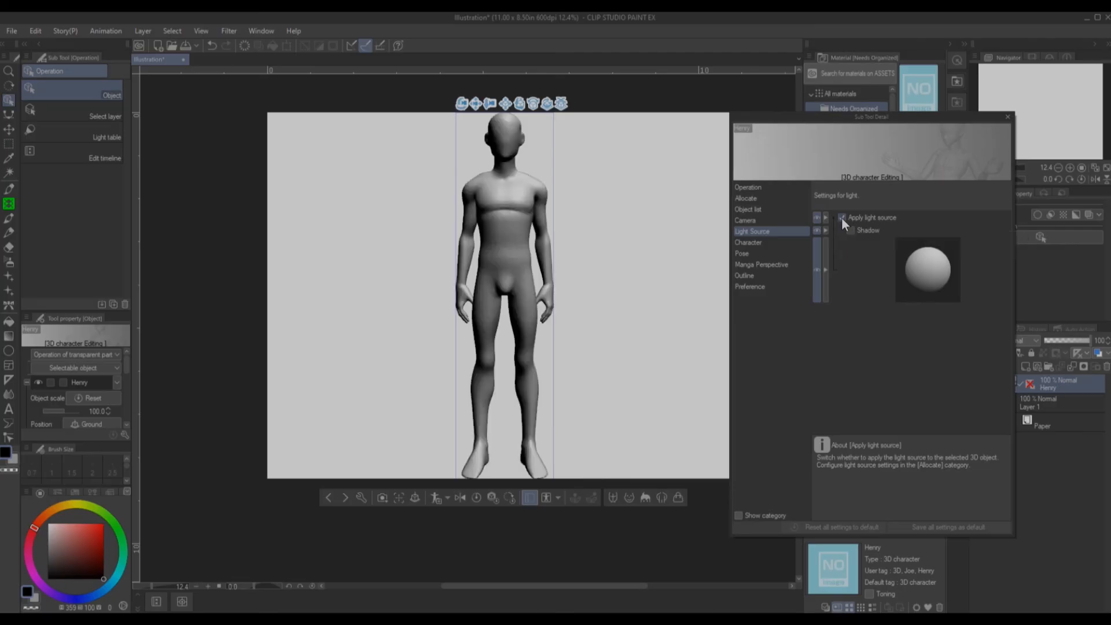
pyautogui.moveTo(872, 114); pyautogui.dragTo(786, 223)
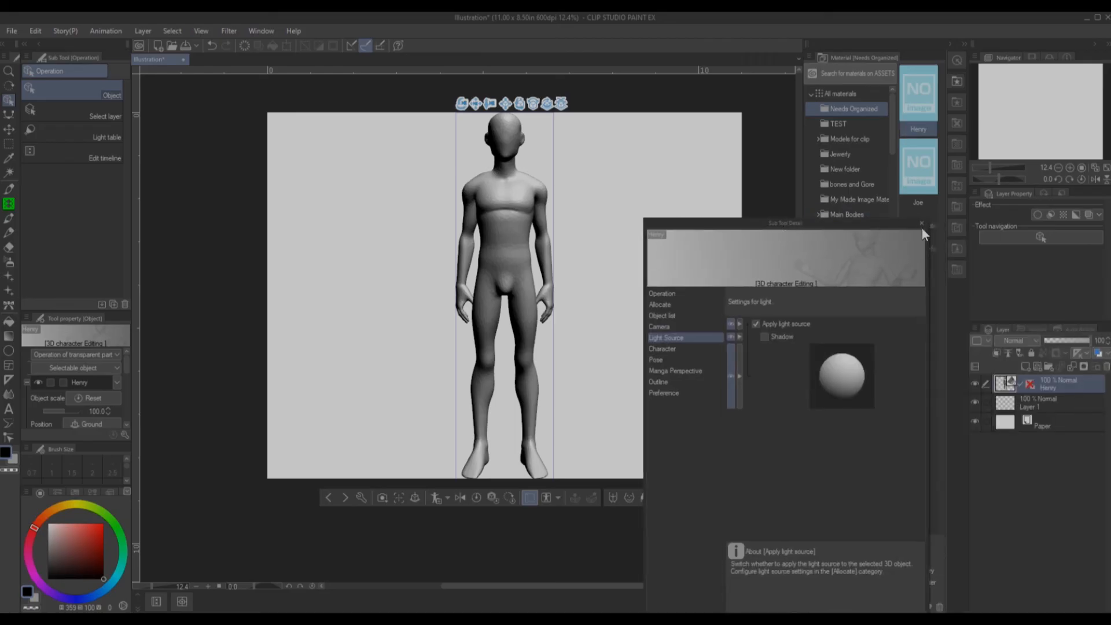
pyautogui.click(921, 224)
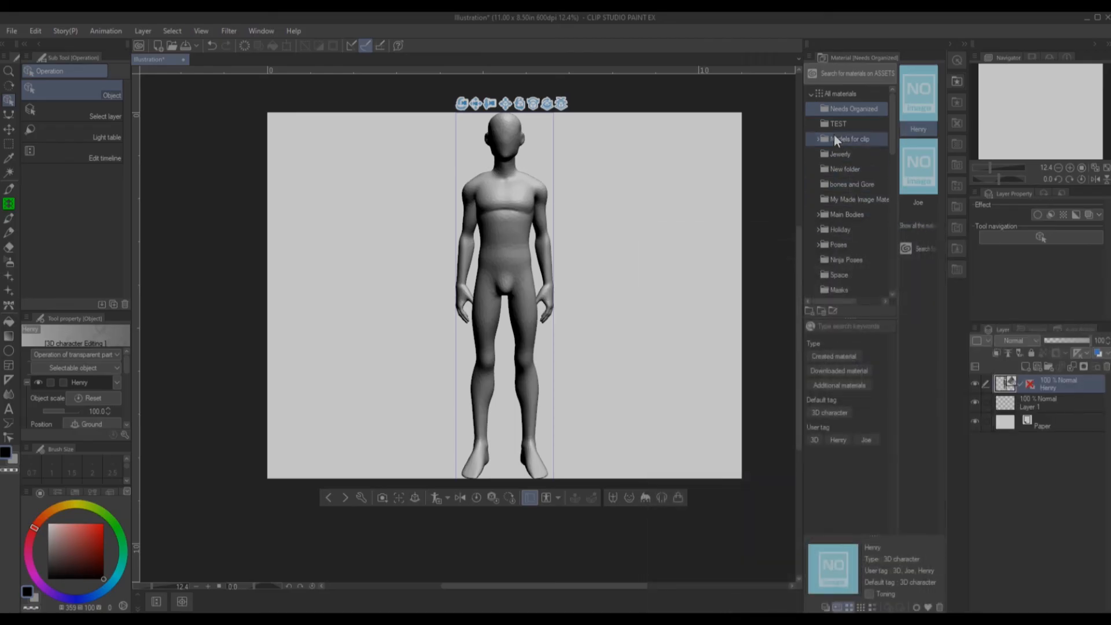
# Apply the first two poses from the Ninja Poses material folder in turn to Henry, and orbit the camera around the figure.
pyautogui.click(850, 261)
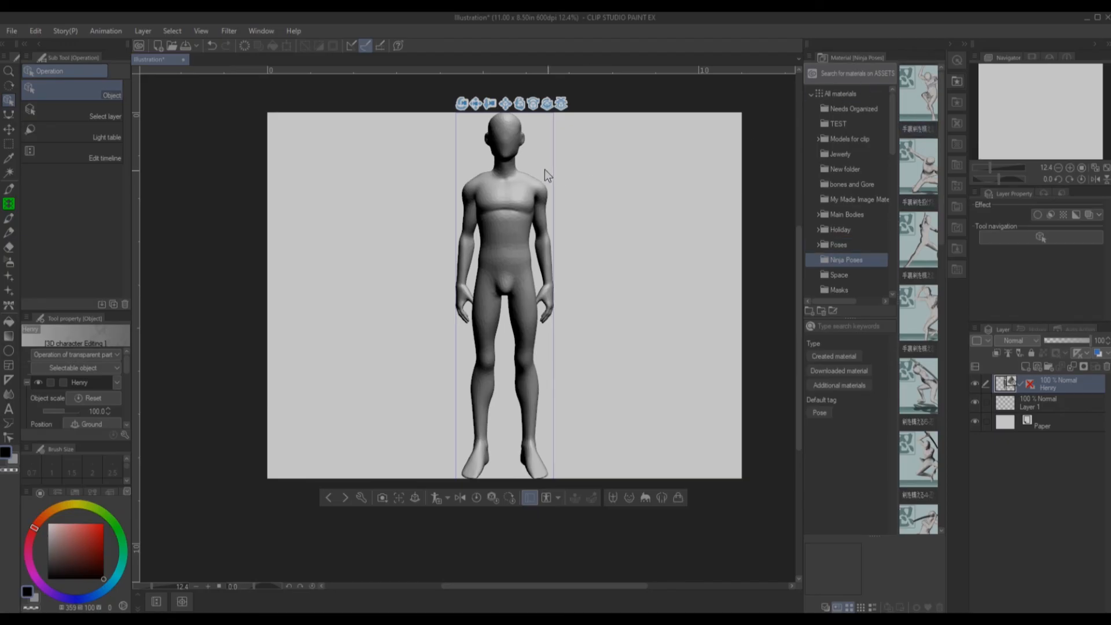
pyautogui.moveTo(920, 92); pyautogui.dragTo(505, 251)
pyautogui.moveTo(423, 138); pyautogui.dragTo(329, 125)
pyautogui.moveTo(406, 141); pyautogui.dragTo(382, 137)
pyautogui.moveTo(918, 169); pyautogui.dragTo(491, 236)
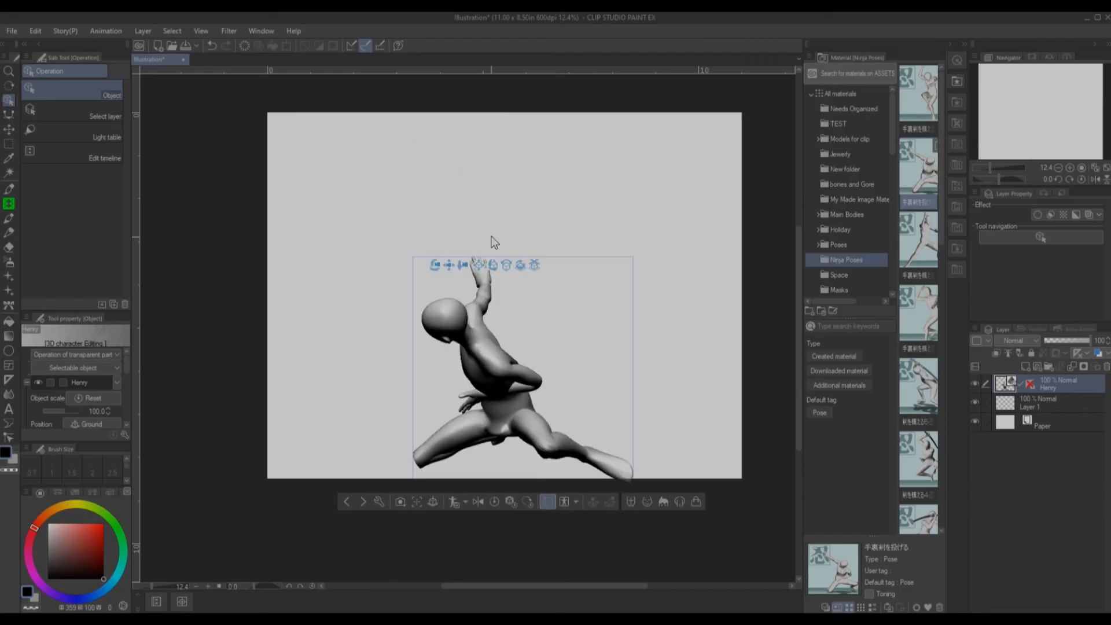
pyautogui.moveTo(435, 265); pyautogui.dragTo(647, 239)
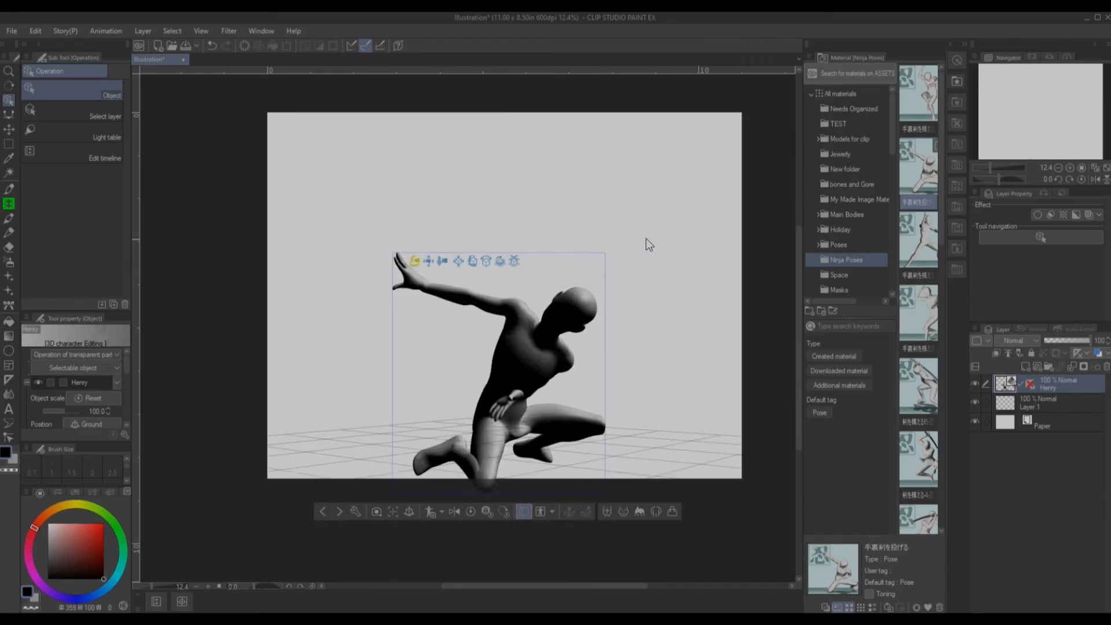
# Rotate the joints of Henry's outstretched arm to bend it at the elbow with the forearm hanging down.
pyautogui.click(523, 312)
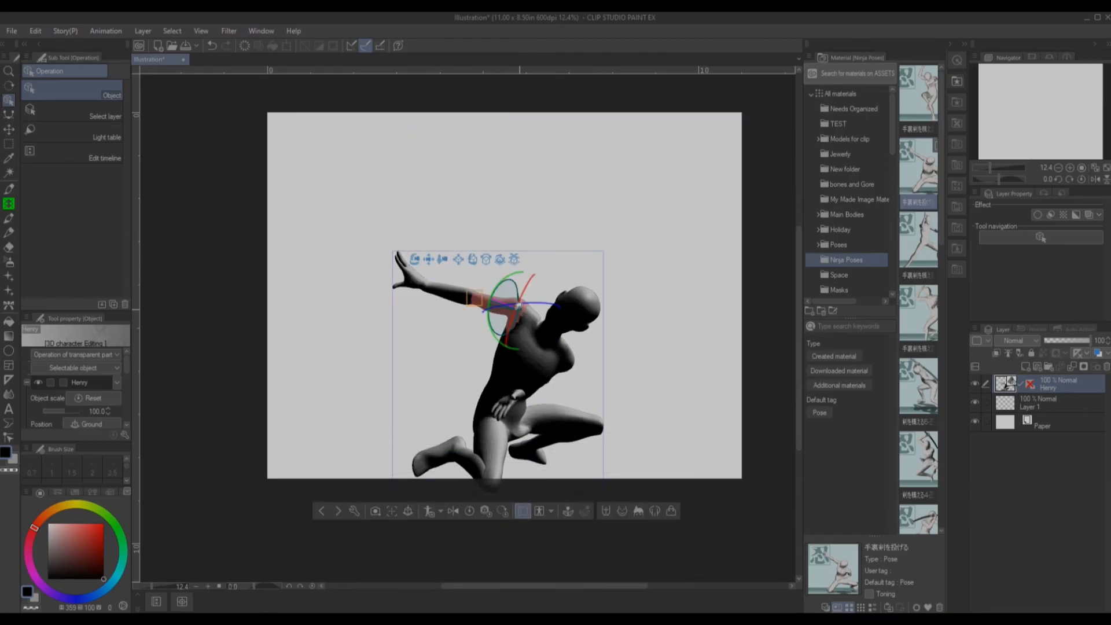
pyautogui.moveTo(499, 319); pyautogui.dragTo(532, 253)
pyautogui.moveTo(537, 291); pyautogui.dragTo(462, 340)
pyautogui.click(454, 297)
# Change the direction of Henry's light source and reframe the camera with the whole figure smaller and higher on the canvas.
pyautogui.click(125, 435)
pyautogui.moveTo(854, 331); pyautogui.dragTo(789, 371)
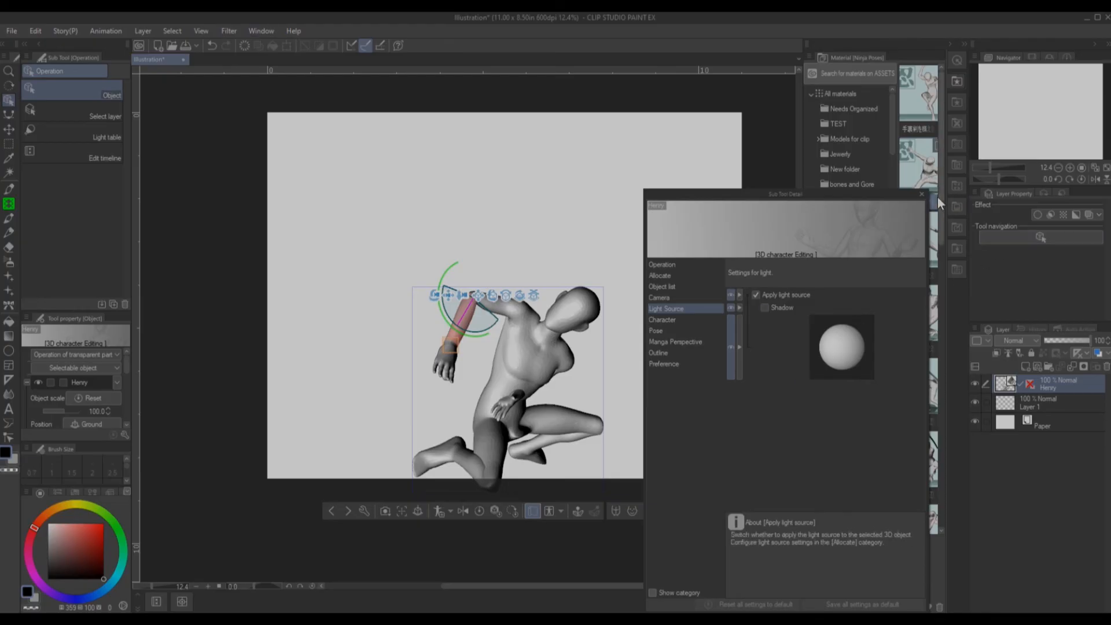
pyautogui.click(921, 194)
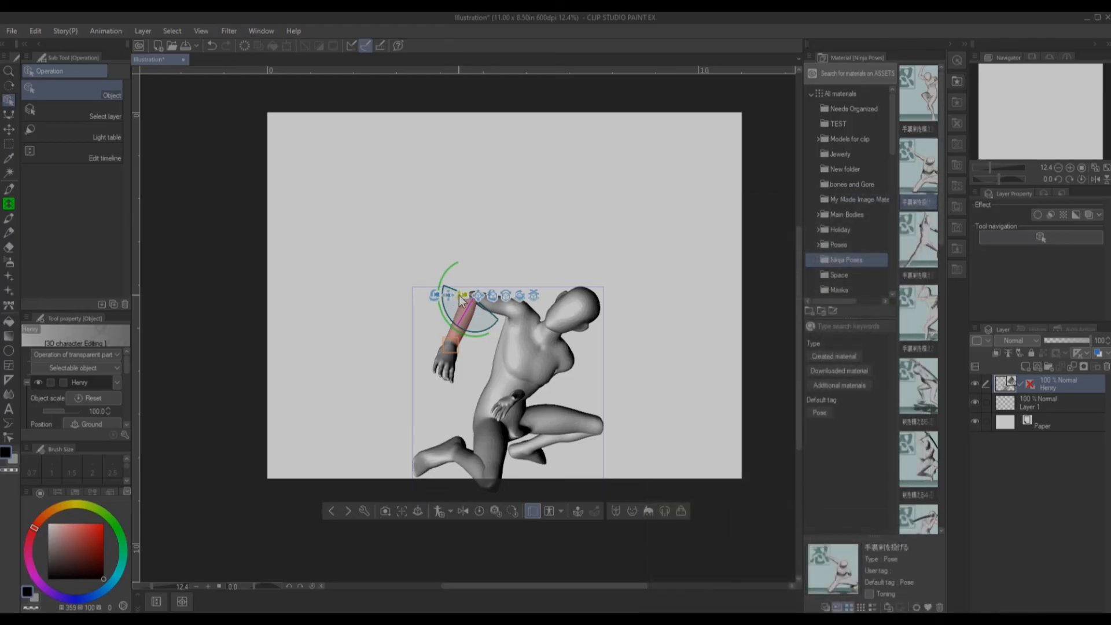
pyautogui.moveTo(449, 295); pyautogui.dragTo(449, 186)
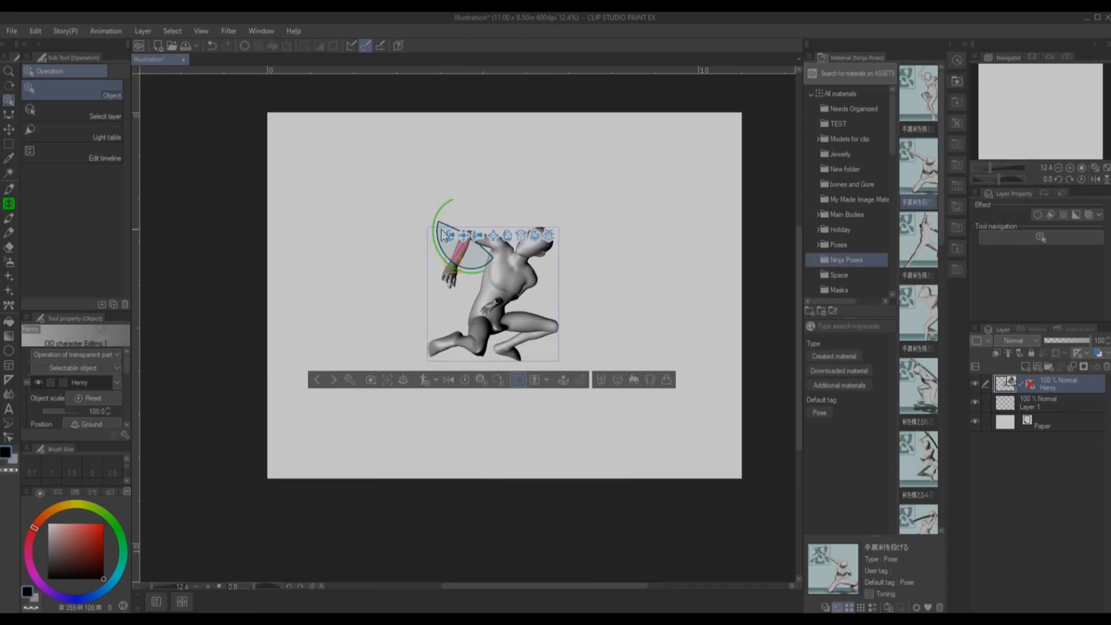
pyautogui.moveTo(442, 235); pyautogui.dragTo(405, 272)
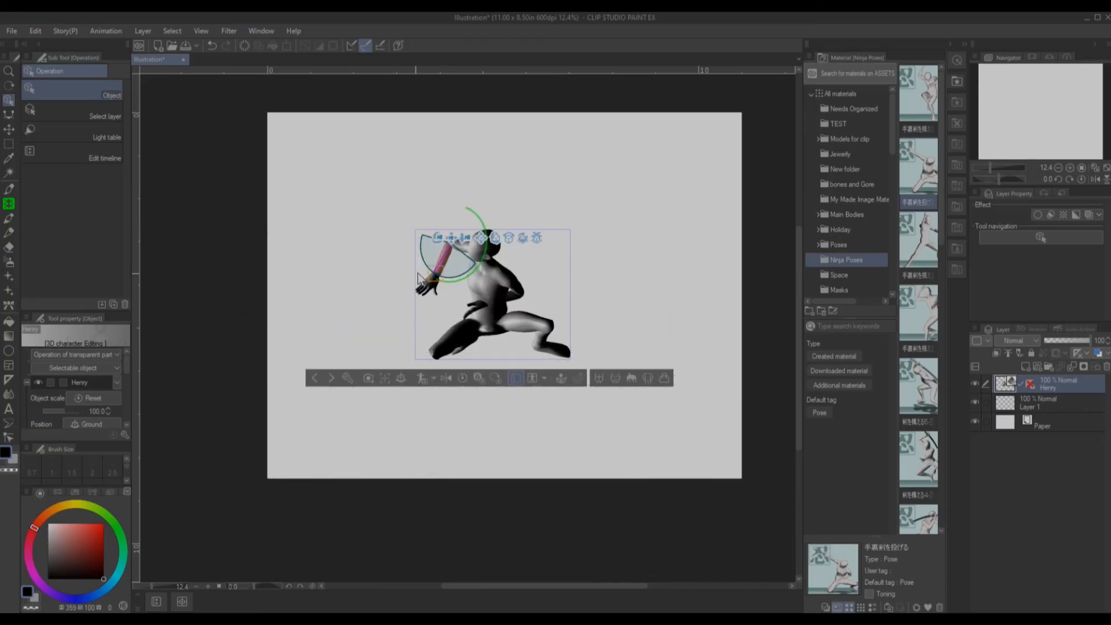
# Rotate Henry's upper torso with its rotation rings and orbit the camera to view the figure from above.
pyautogui.click(503, 283)
pyautogui.click(503, 282)
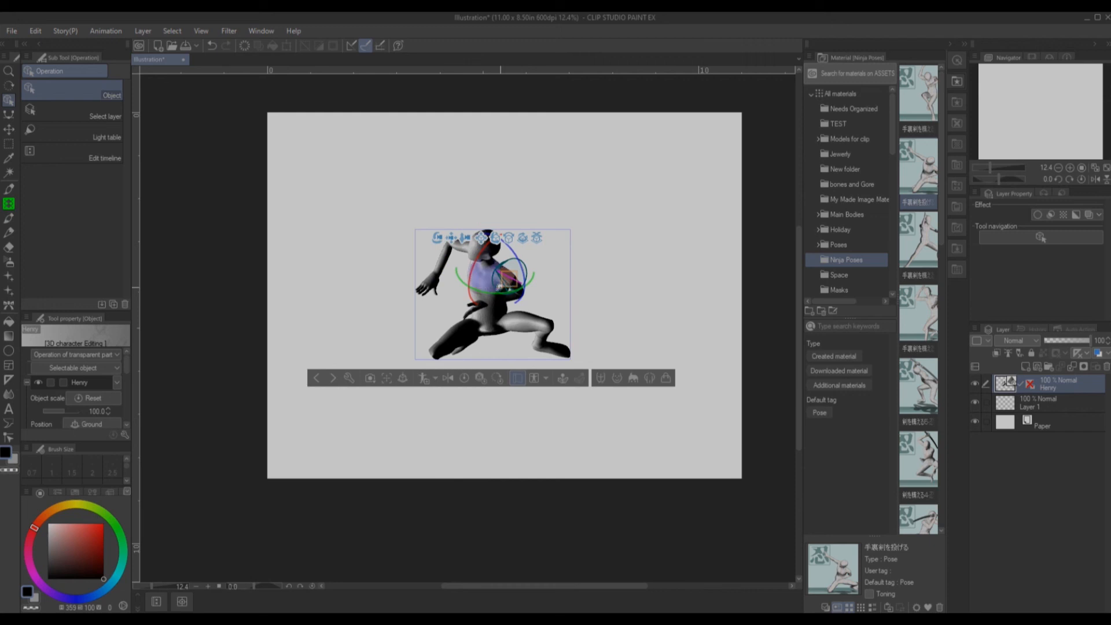
pyautogui.moveTo(498, 289); pyautogui.dragTo(636, 223)
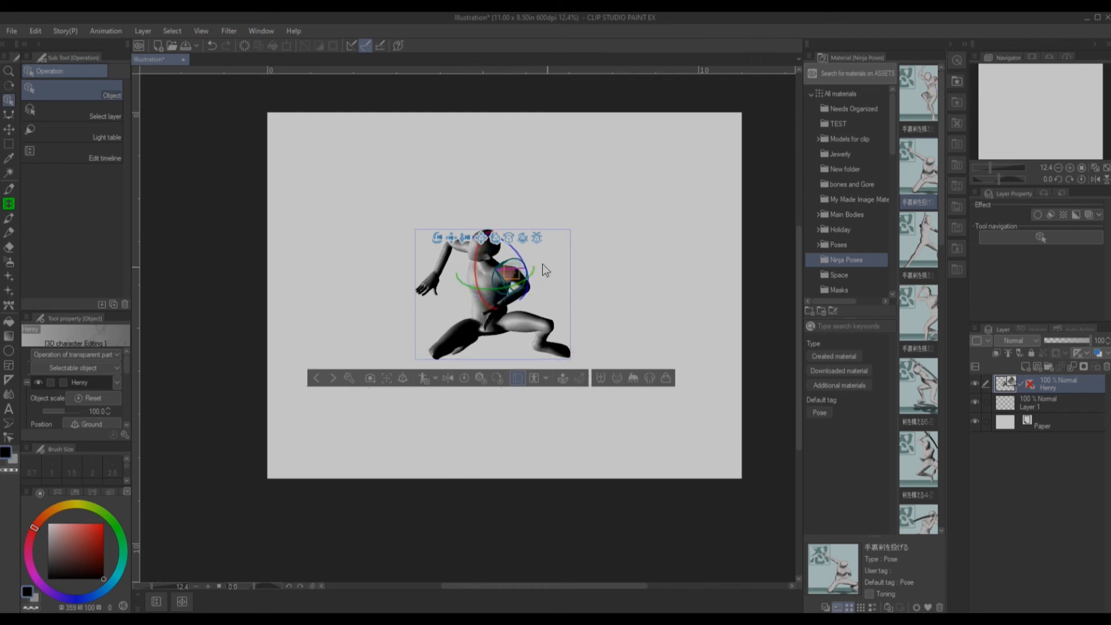
pyautogui.moveTo(524, 258); pyautogui.dragTo(496, 219)
pyautogui.moveTo(437, 237); pyautogui.dragTo(474, 304)
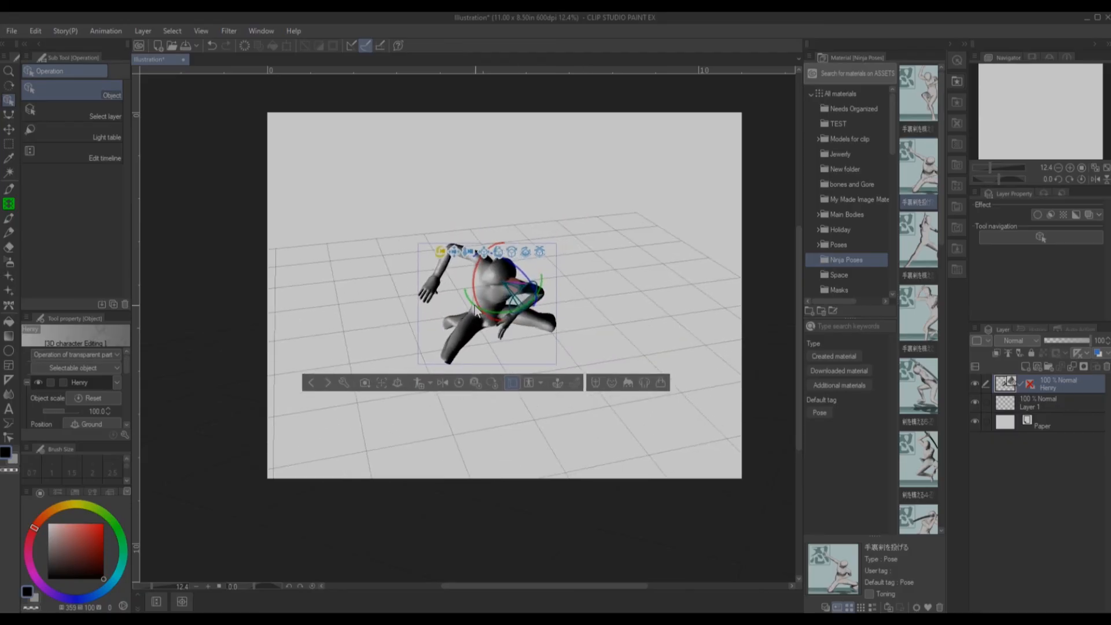
# Try the fourth Ninja Poses material, the shuriken-ready stance, on Henry and undo the last adjustment.
pyautogui.moveTo(926, 307); pyautogui.dragTo(488, 284)
pyautogui.moveTo(444, 164); pyautogui.dragTo(238, 157)
pyautogui.hotkey('ctrl', 'z')
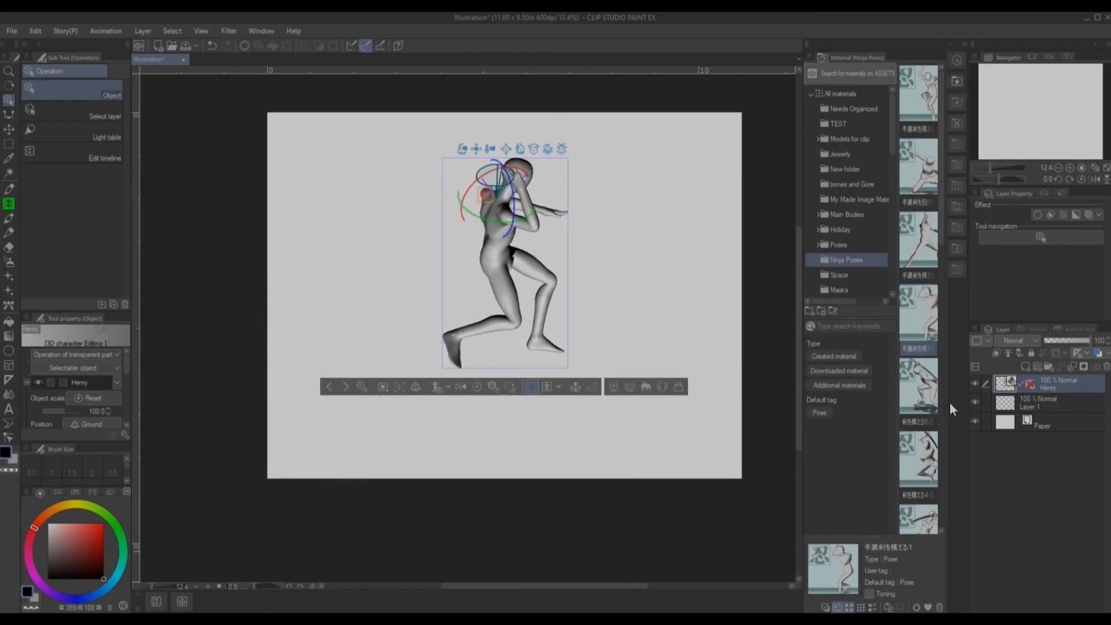
# Try the sword-ready stance from the Ninja Poses folder on Henry and orbit the camera to the figure's front.
pyautogui.click(933, 396)
pyautogui.moveTo(933, 396); pyautogui.dragTo(500, 249)
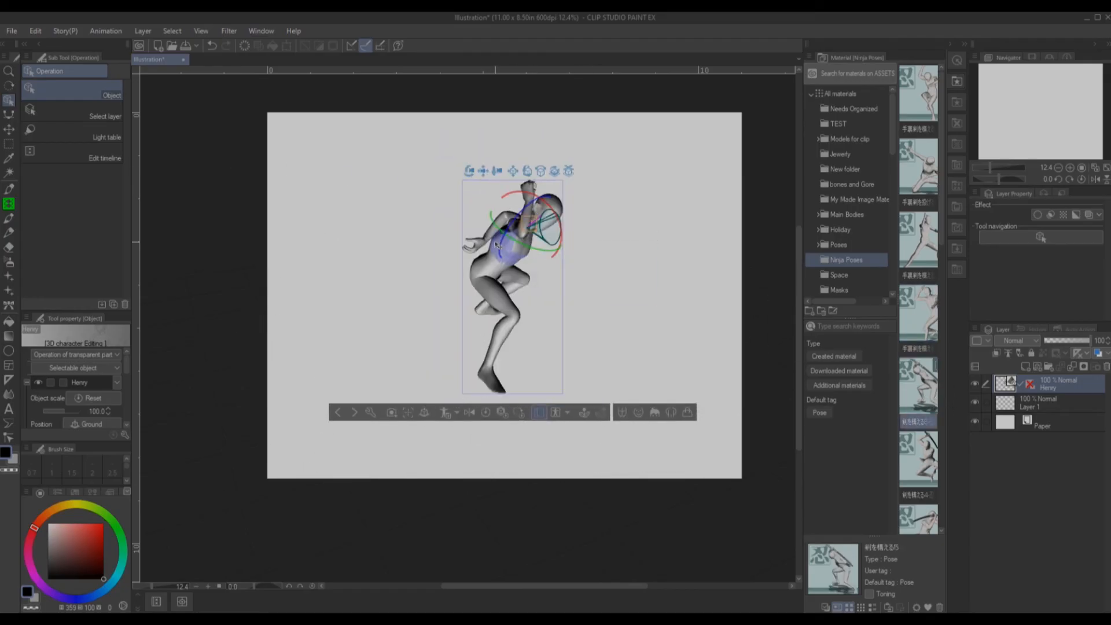
pyautogui.moveTo(469, 172); pyautogui.dragTo(300, 132)
# Apply the running pose from the Ninja Poses folder to Henry and orbit the camera to show the sprint from the side.
pyautogui.scroll(-4, 908, 373)
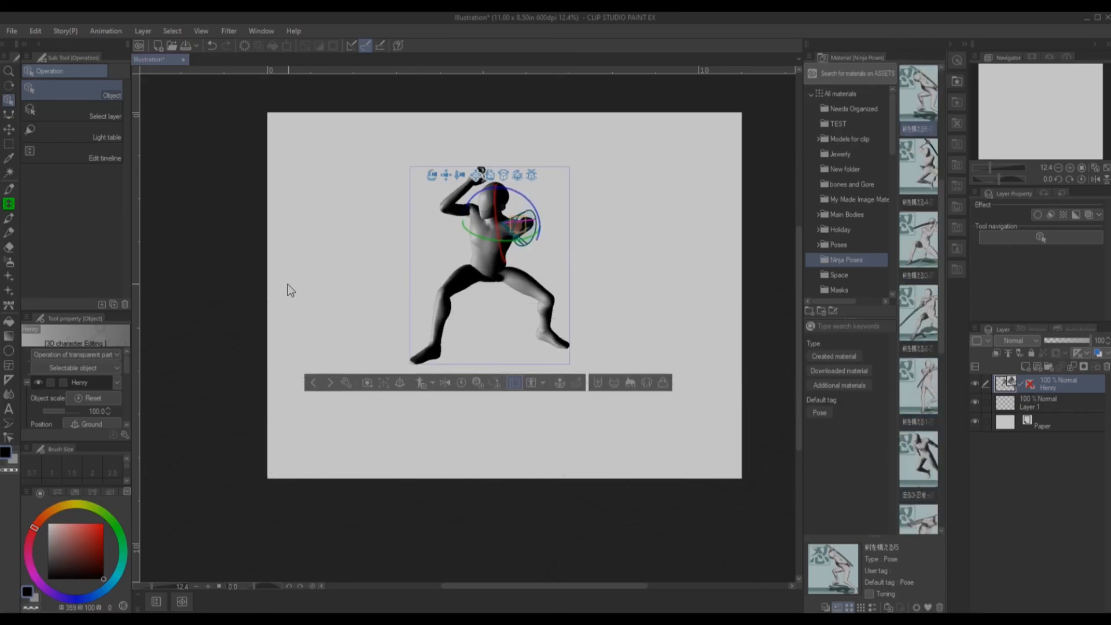
pyautogui.moveTo(918, 458); pyautogui.dragTo(488, 235)
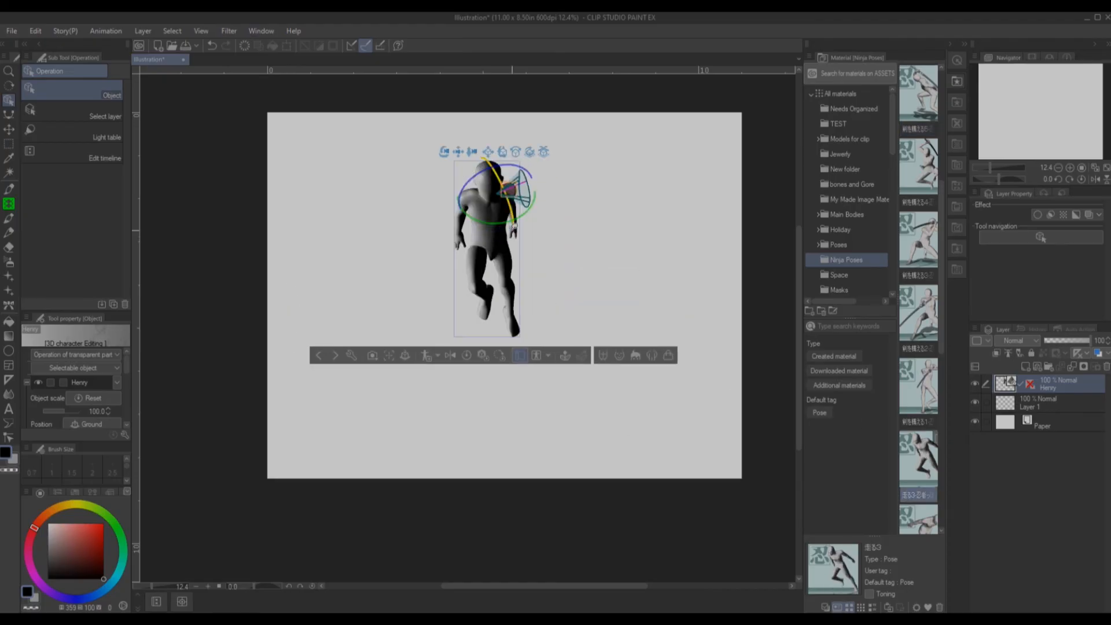
pyautogui.moveTo(439, 151); pyautogui.dragTo(609, 183)
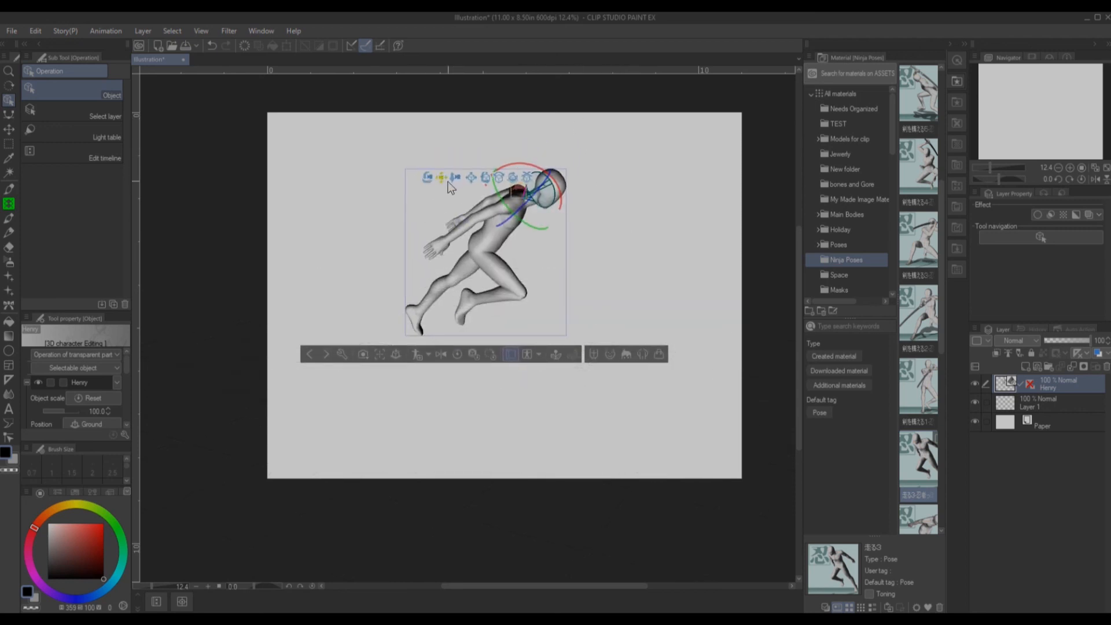
pyautogui.moveTo(431, 176); pyautogui.dragTo(369, 206)
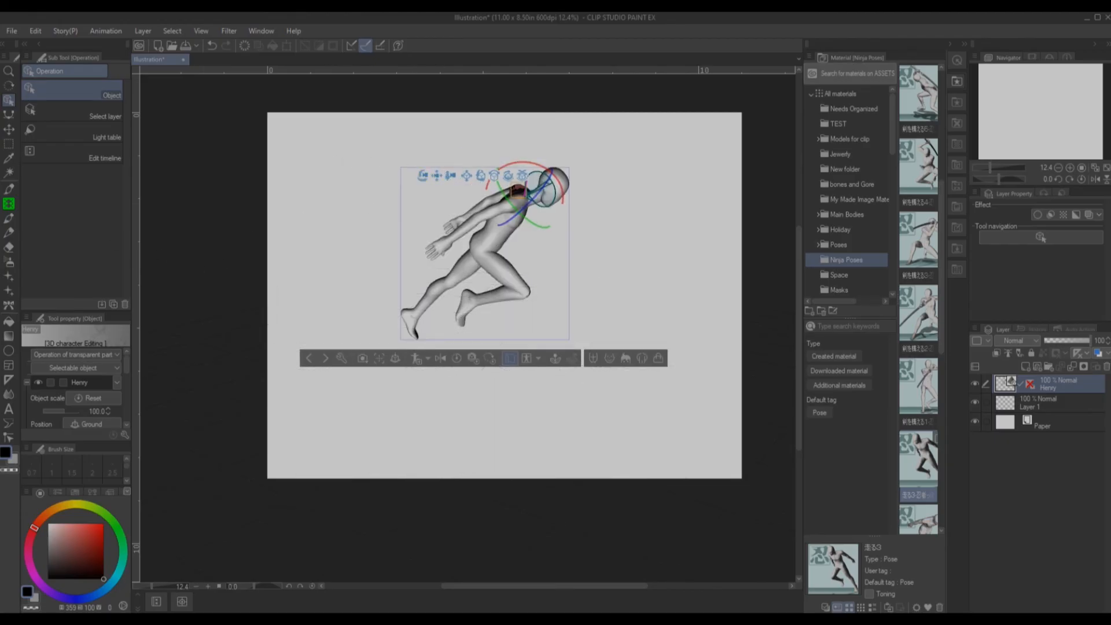